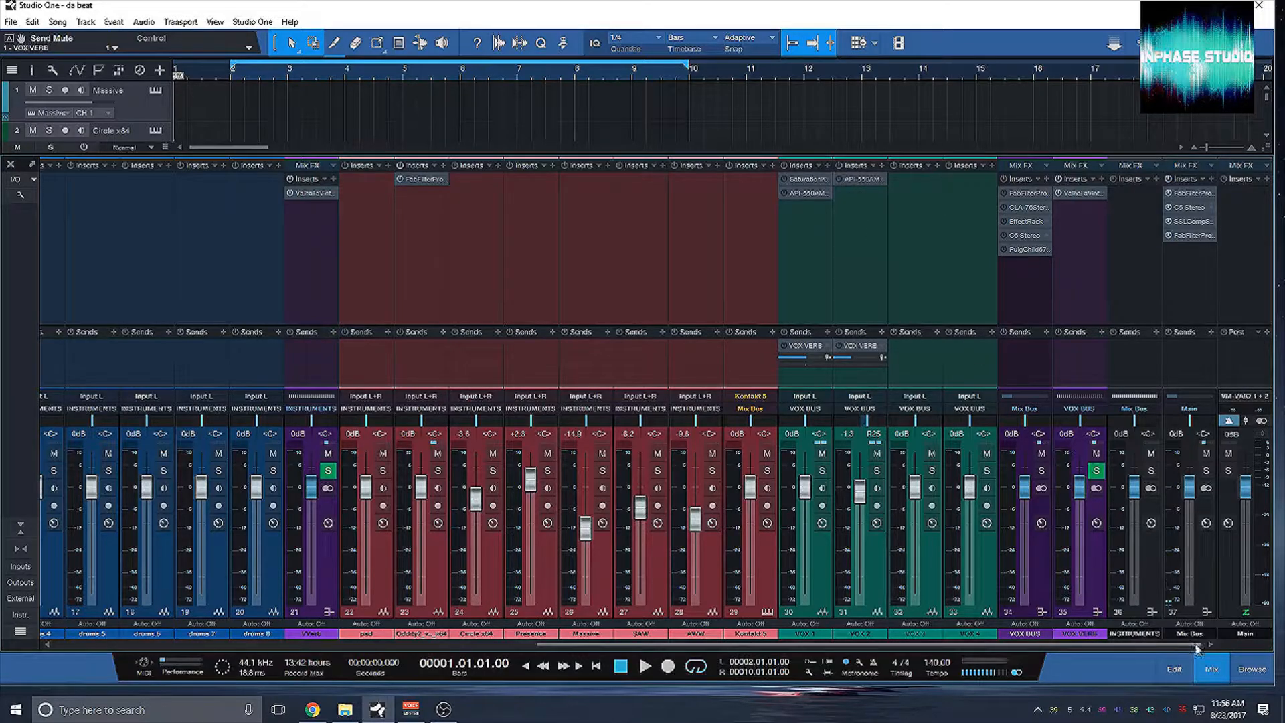
- Hide the mixer console and play the song from the beginning in the arrangement
click(1212, 668)
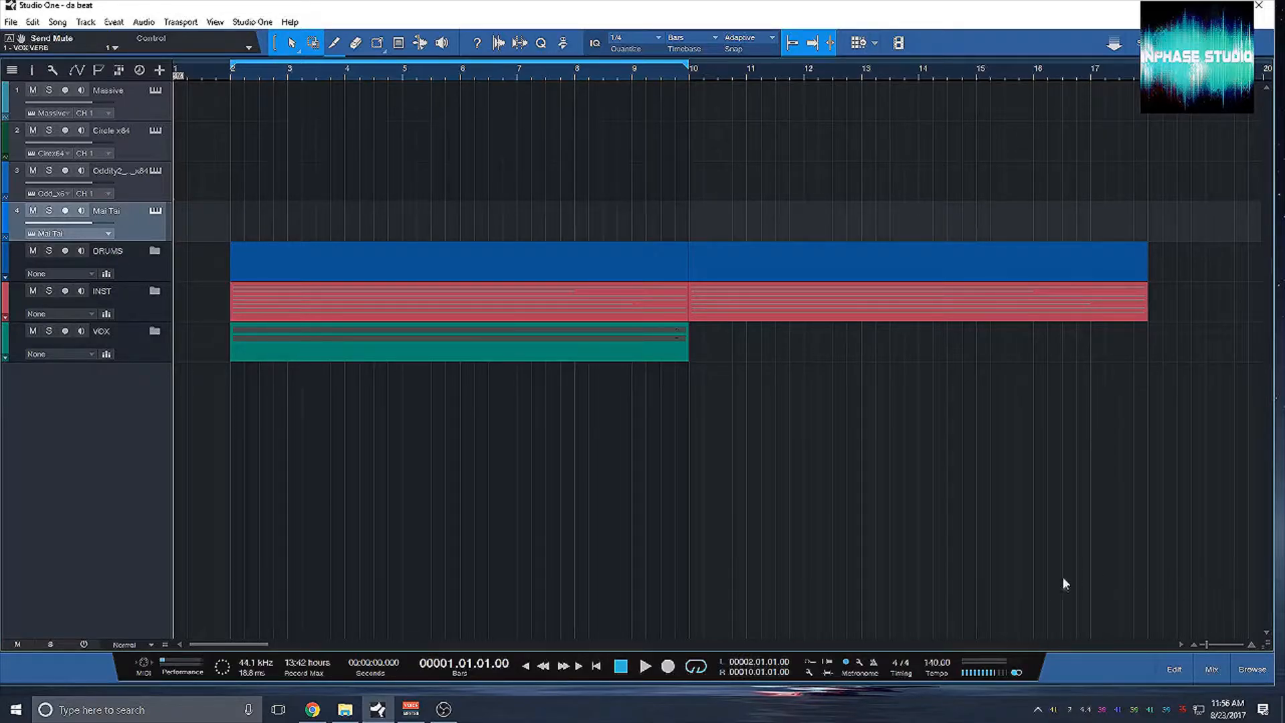
key(space)
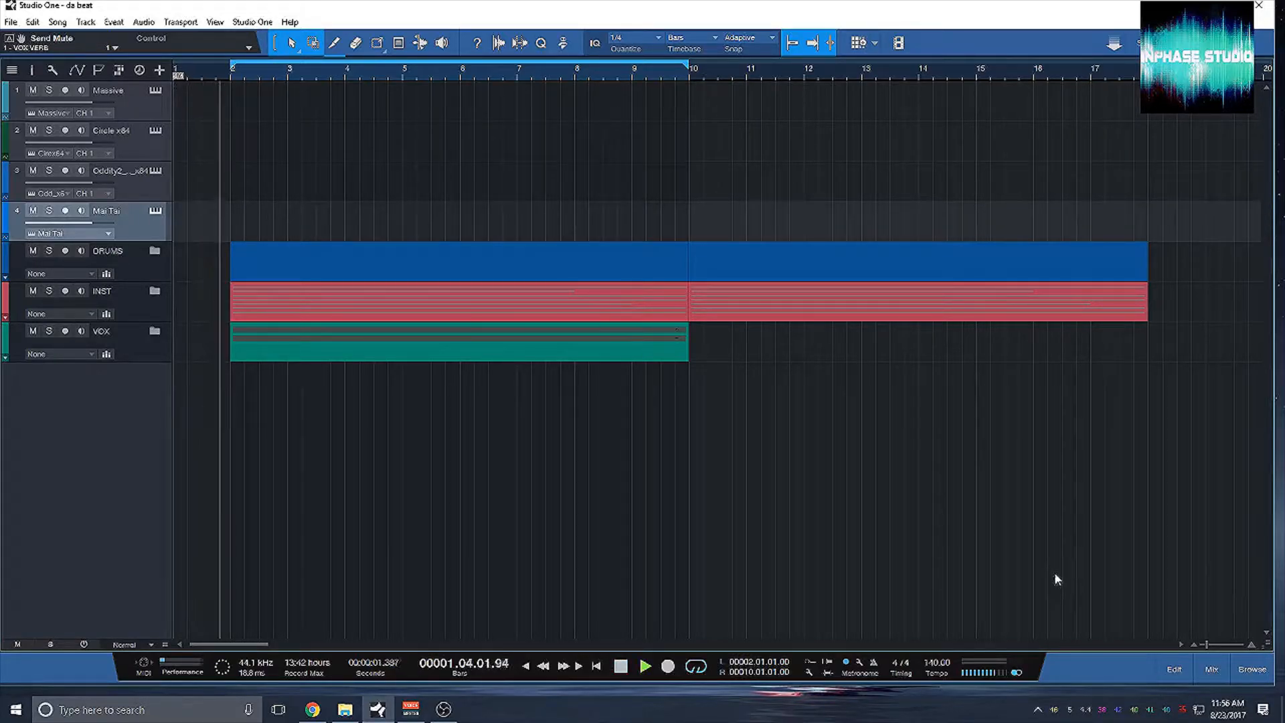
click(454, 711)
click(453, 710)
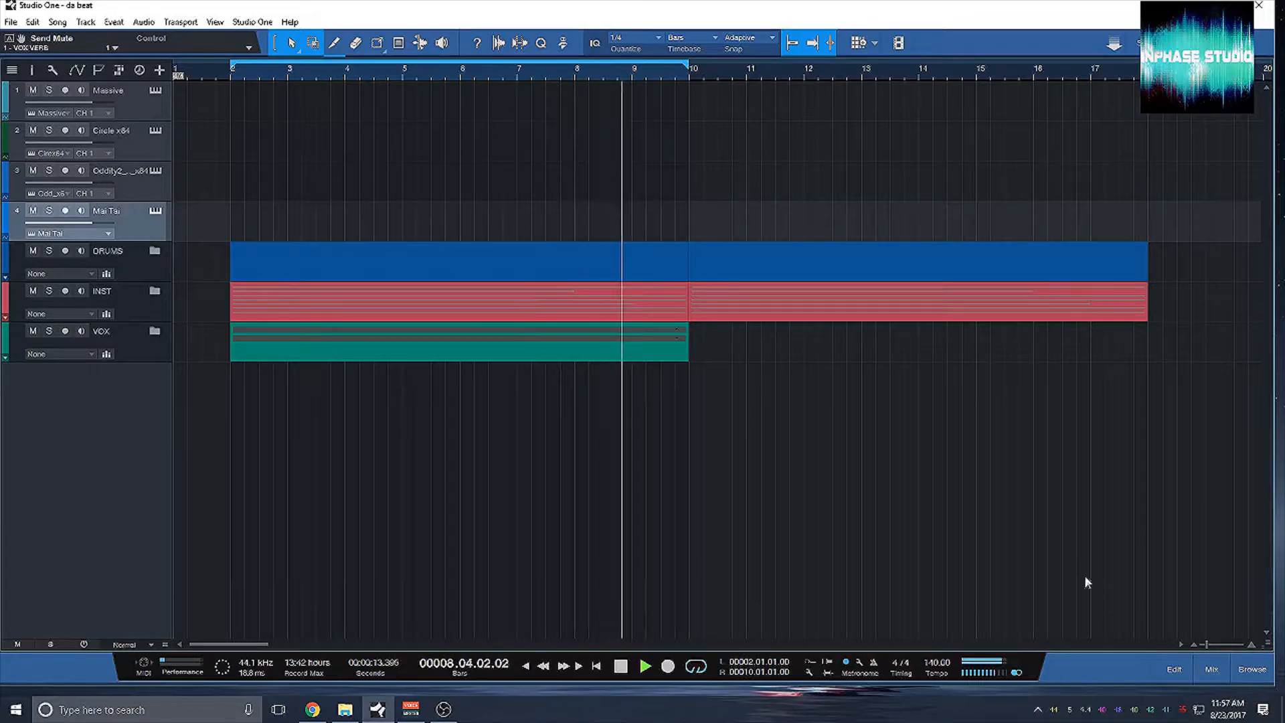
- Expand the VOX folder track and enlarge the track lanes to show the VOX 1 and VOX 2 waveforms during playback
click(154, 330)
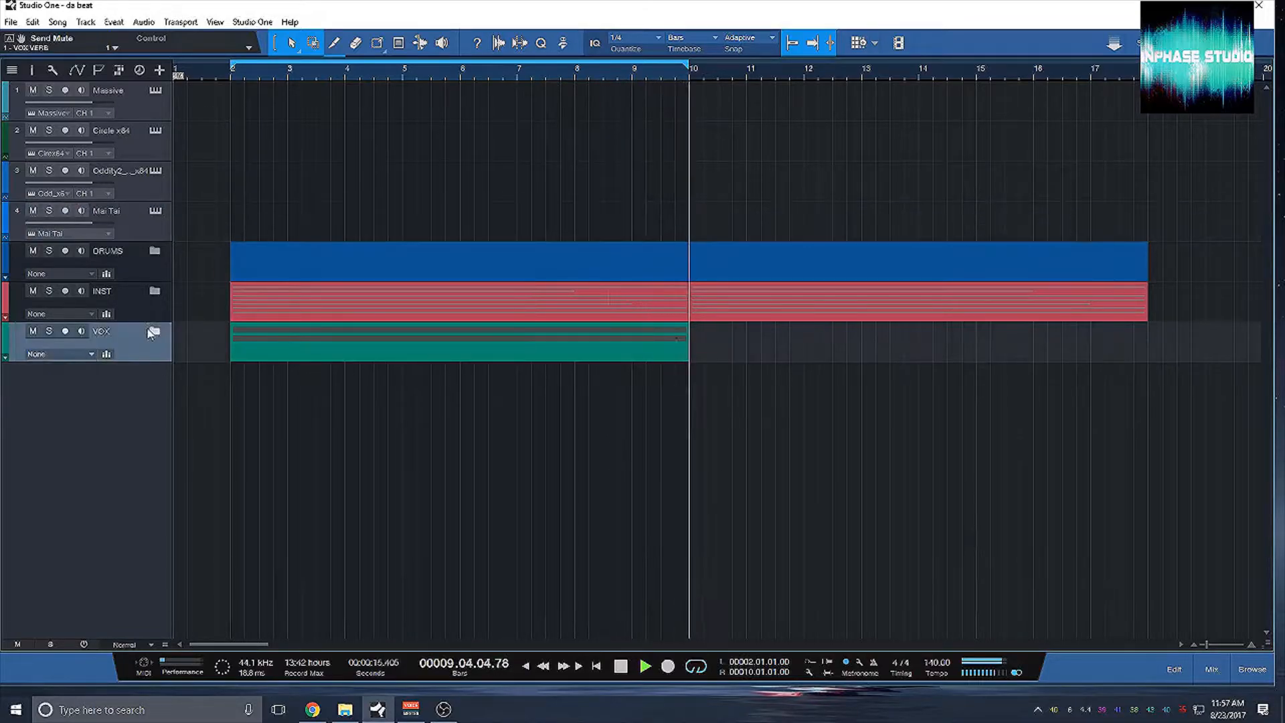
click(155, 330)
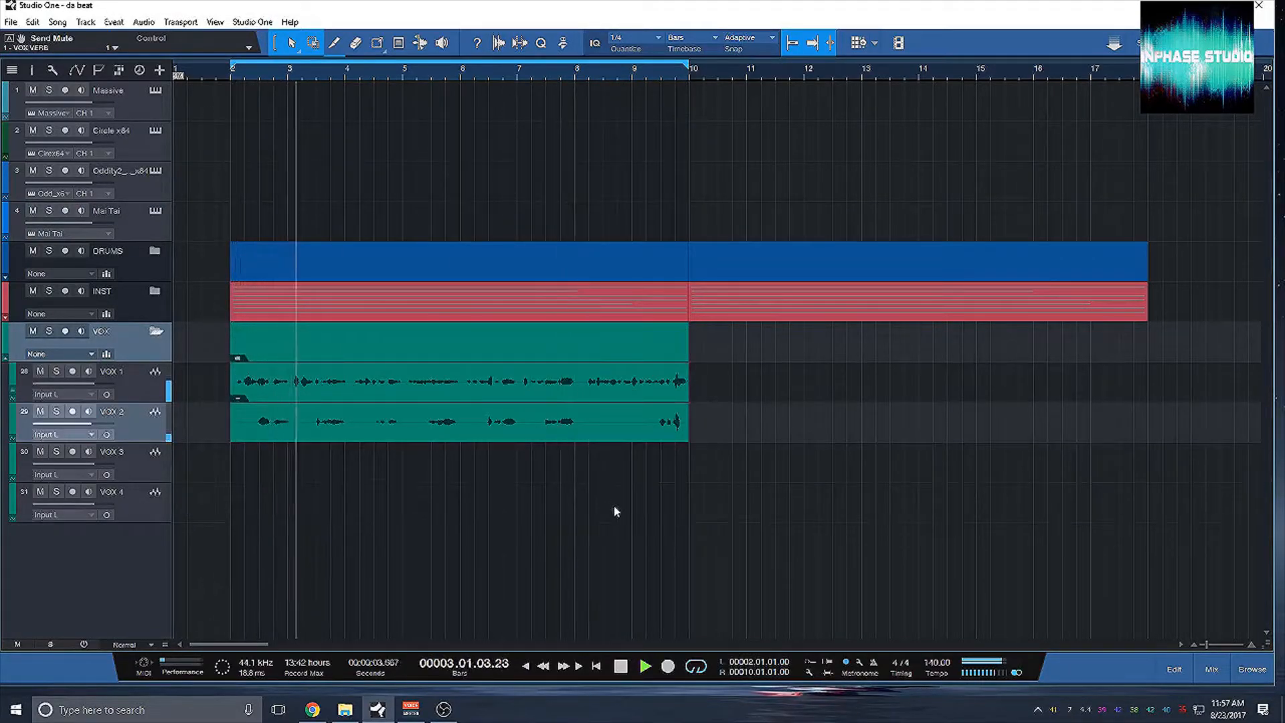
scroll(617, 502, up, 3)
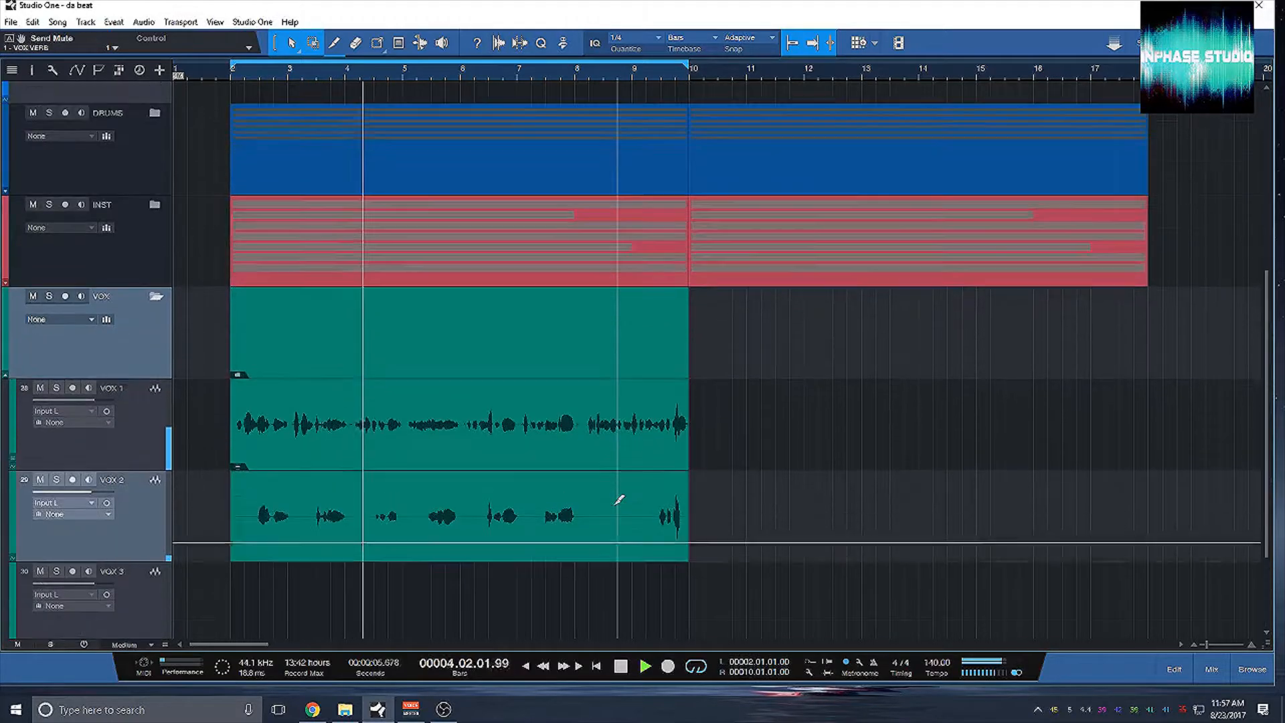
scroll(812, 505, up, 3)
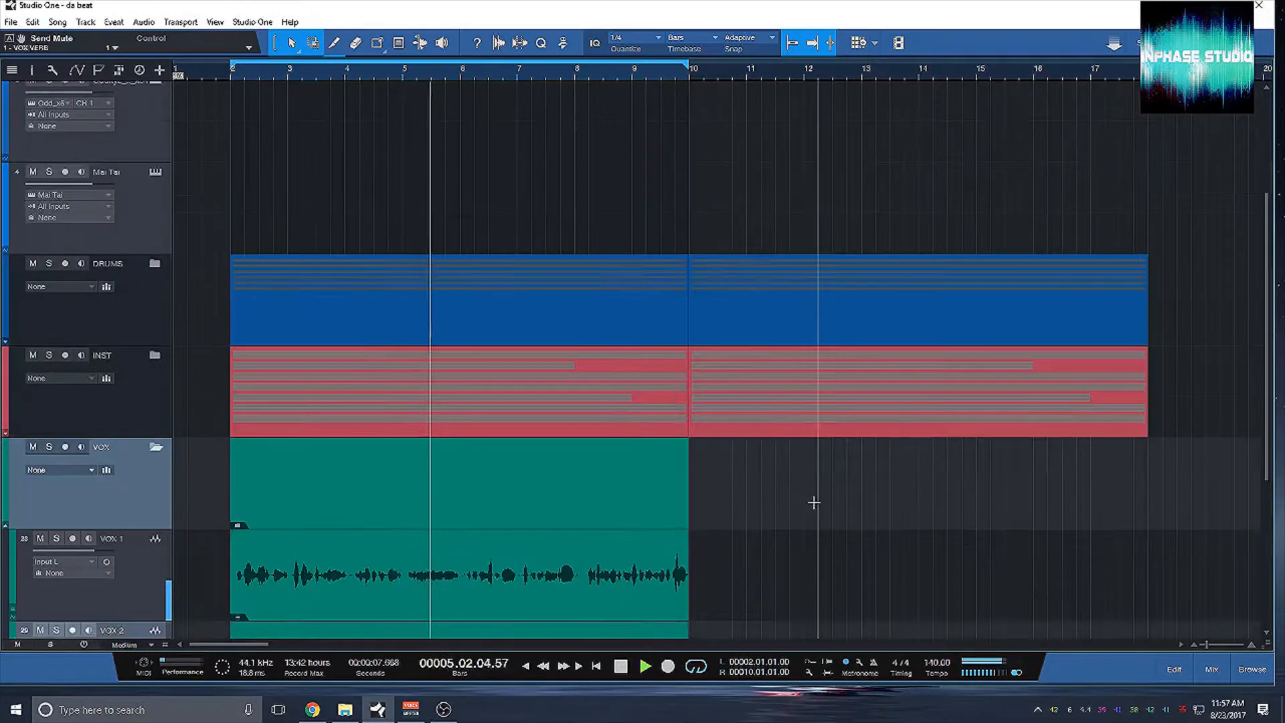
scroll(814, 502, down, 5)
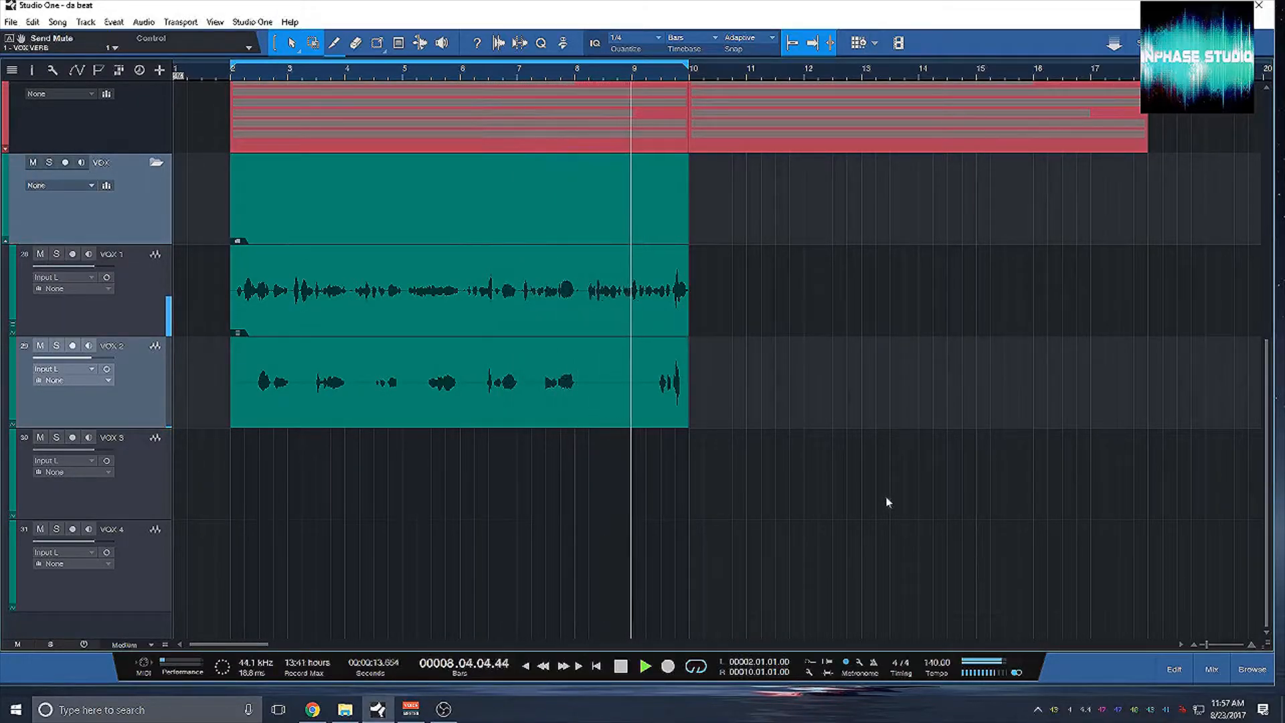
- Stop playback and show the mixer console again
key(space)
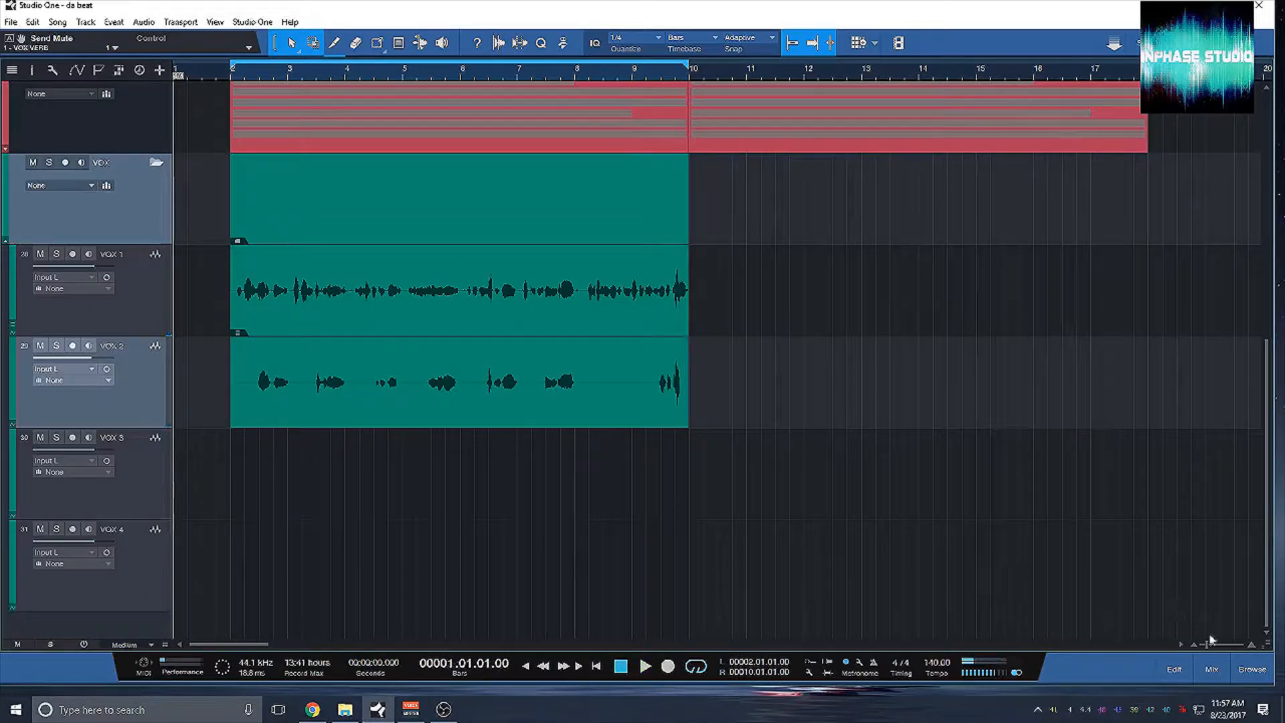
click(1215, 666)
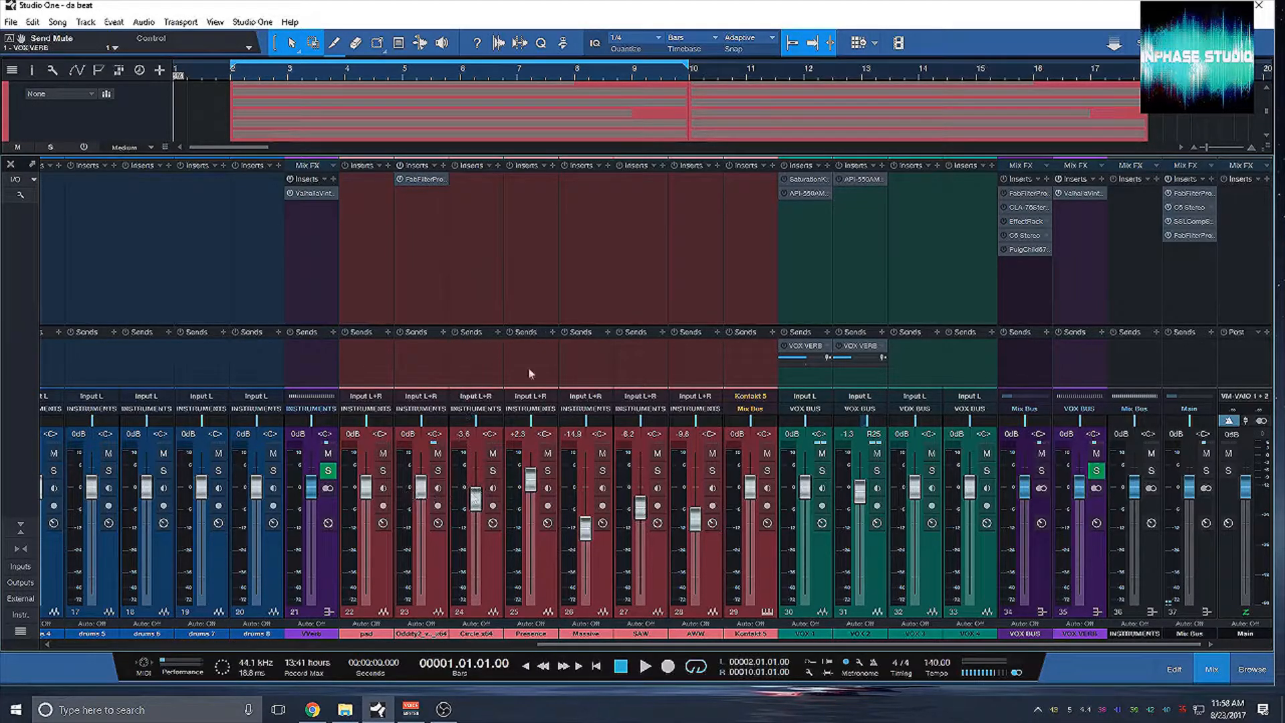
- Find Mixtool among the PreSonus effects in the browser and insert it on the VOX 3 channel
click(1251, 668)
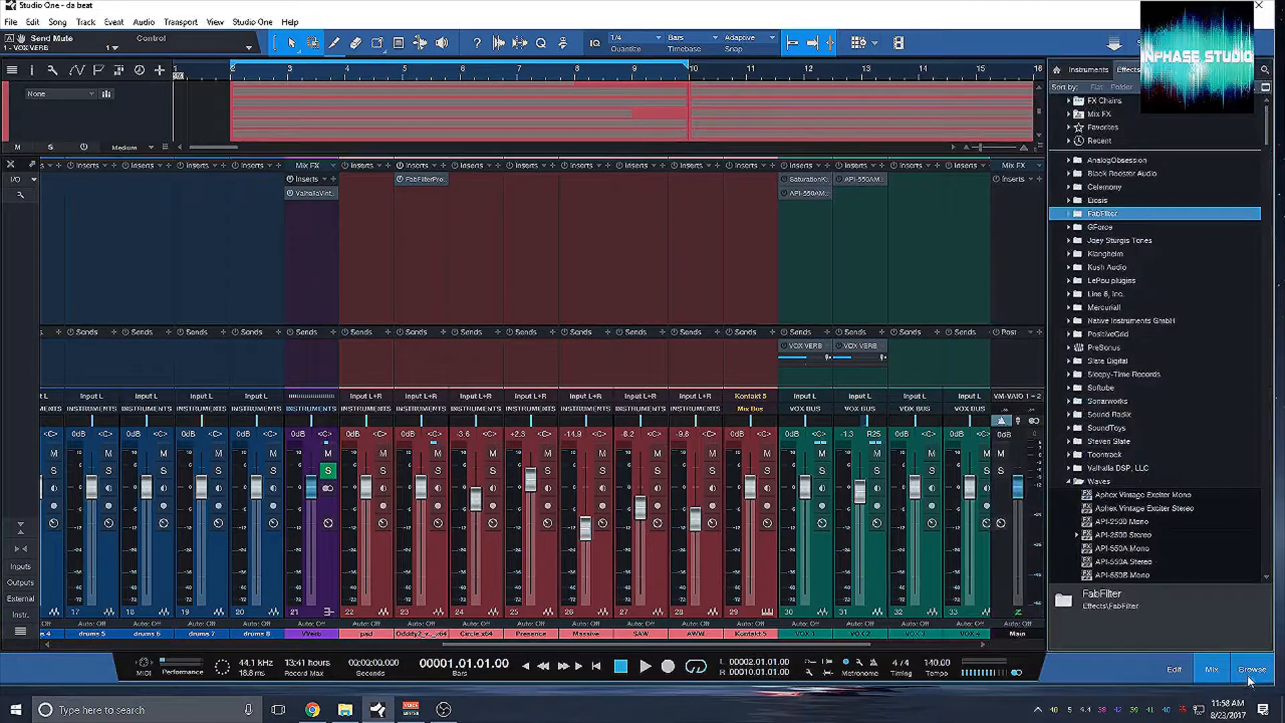
double_click(1105, 481)
double_click(1116, 348)
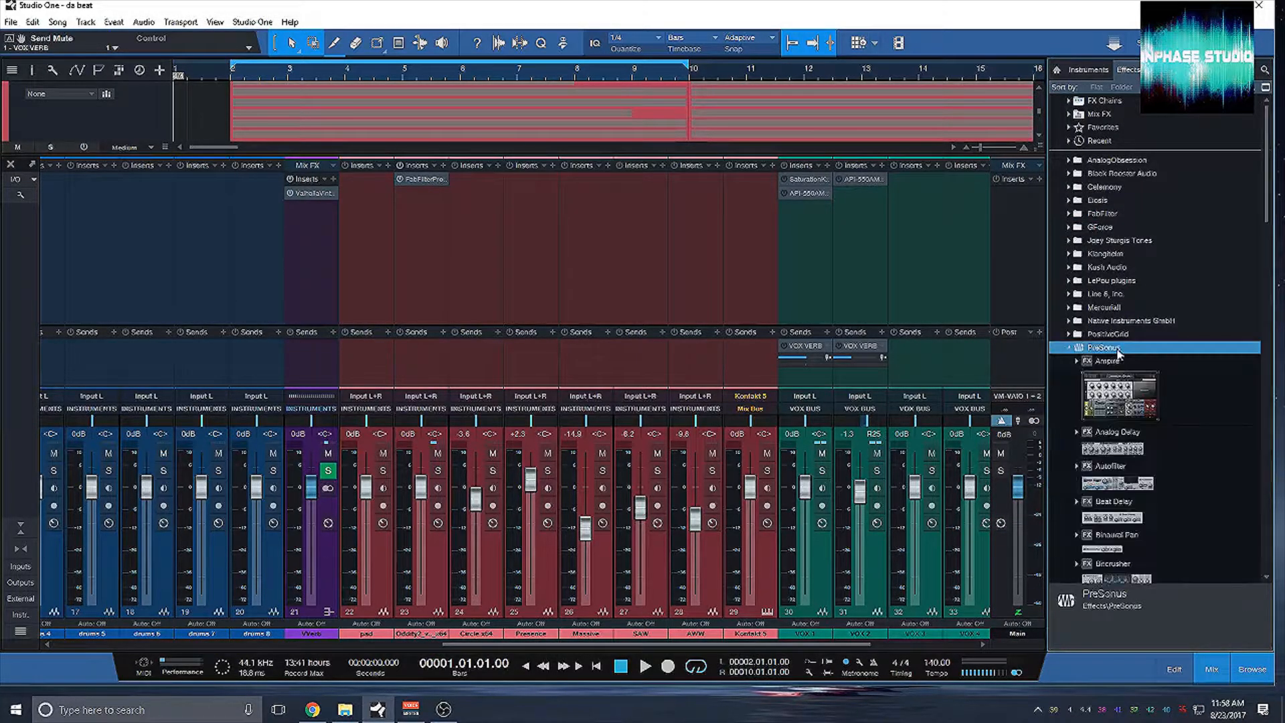
scroll(1200, 504, down, 10)
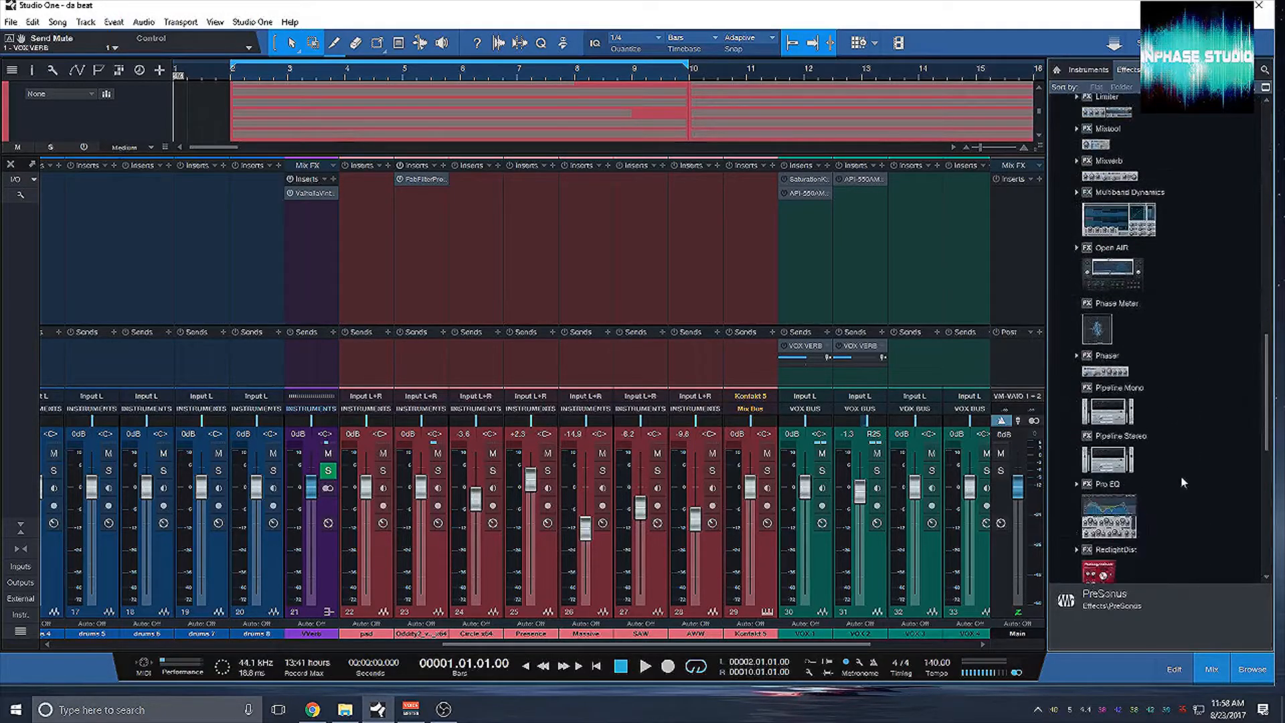
scroll(1183, 475, up, 5)
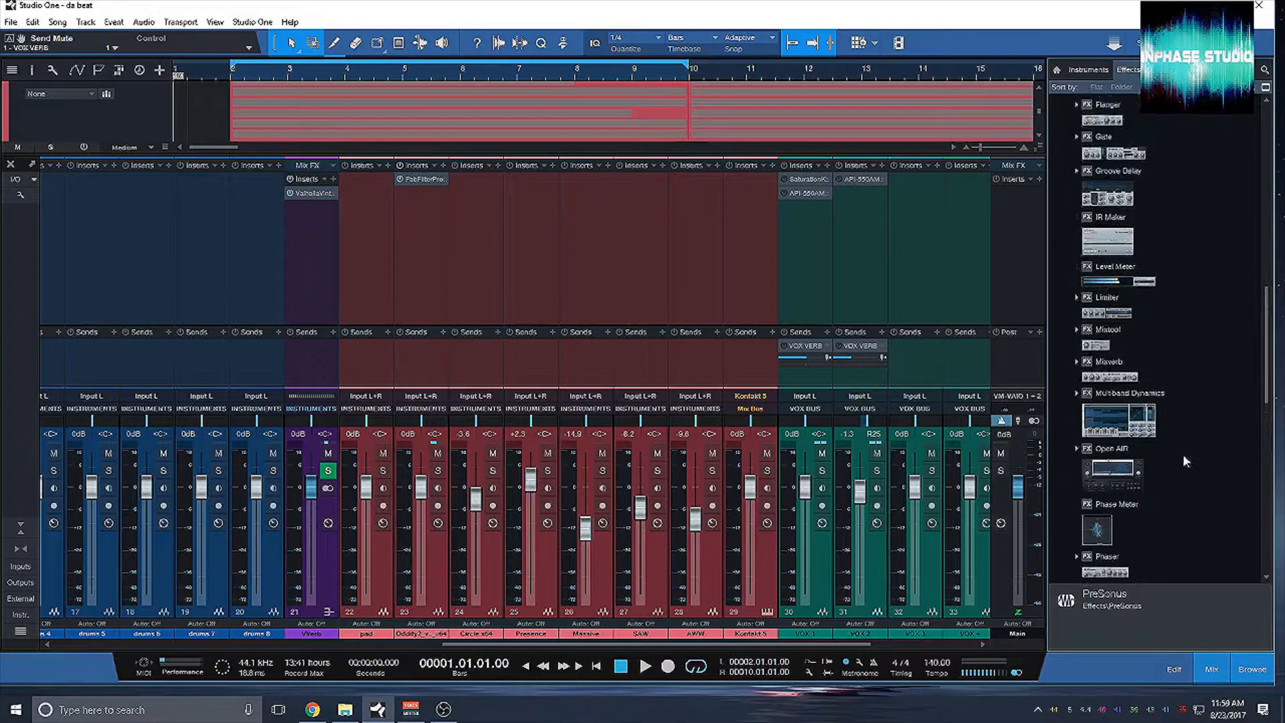
click(1111, 345)
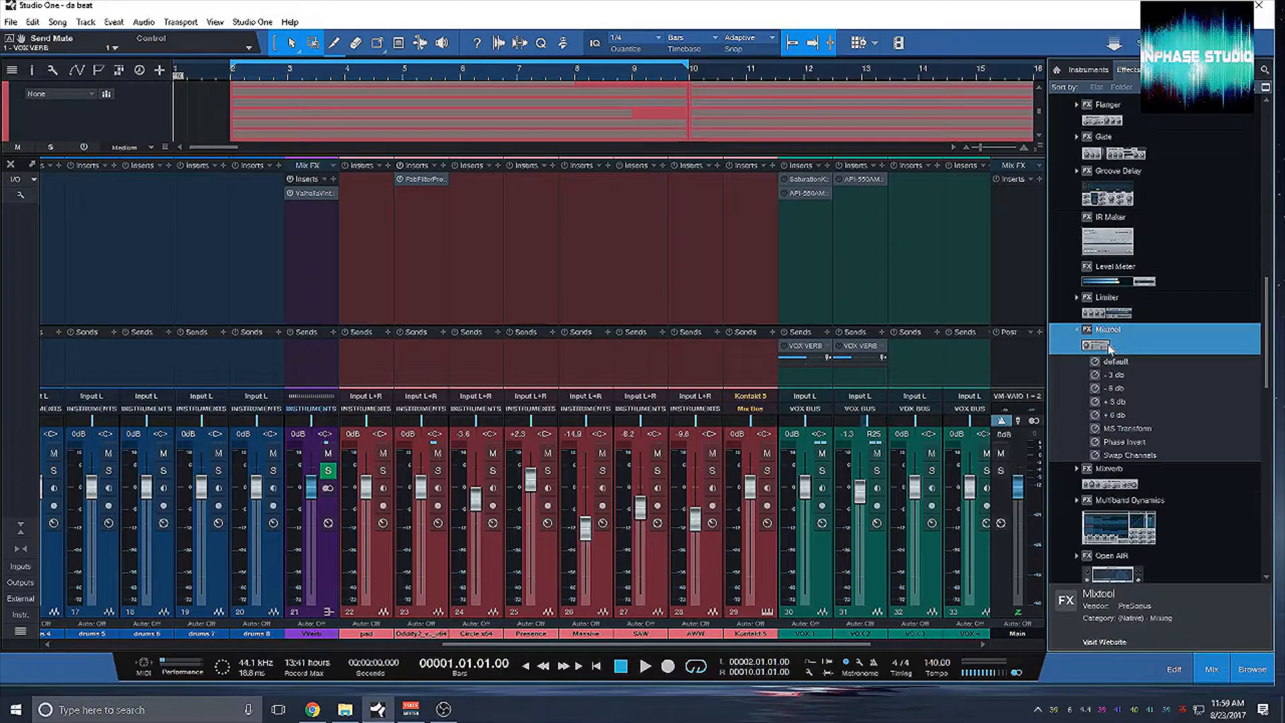
drag(1108, 347, 922, 203)
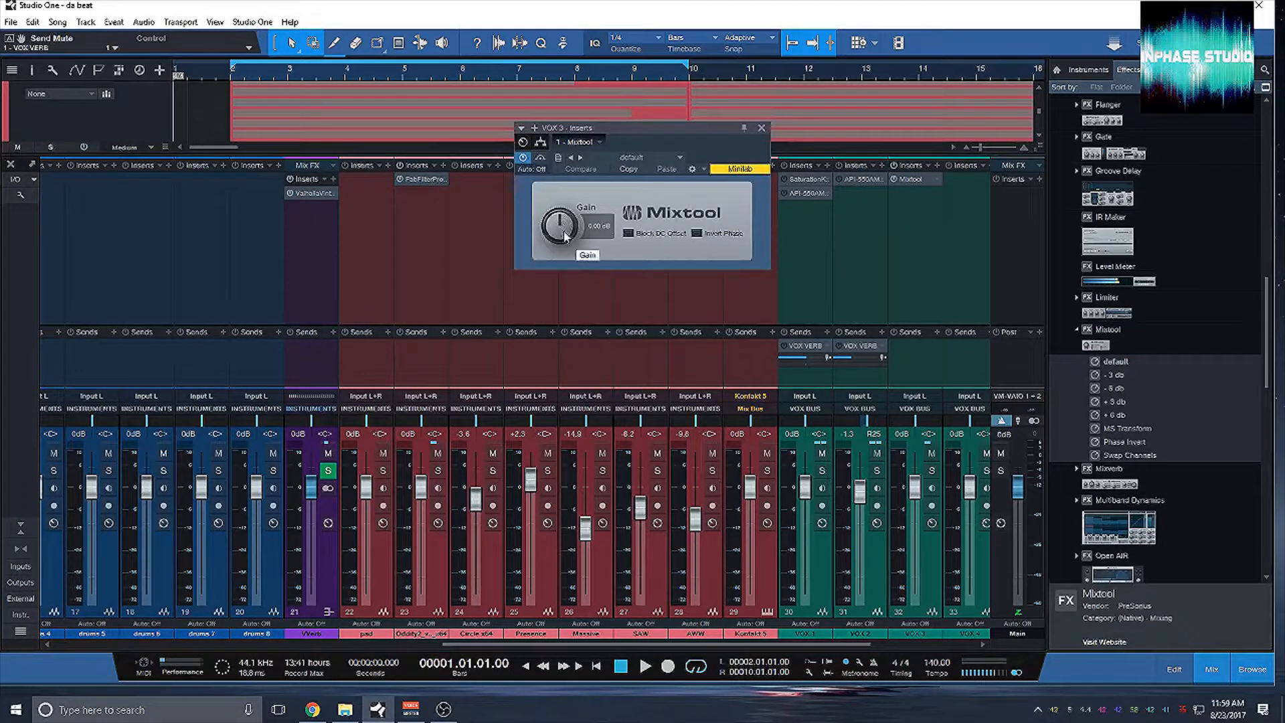
- Try a Mixtool gain of -3.00 dB on VOX 3, reset it to 0.00 dB, and close the effect window
drag(566, 236, 559, 234)
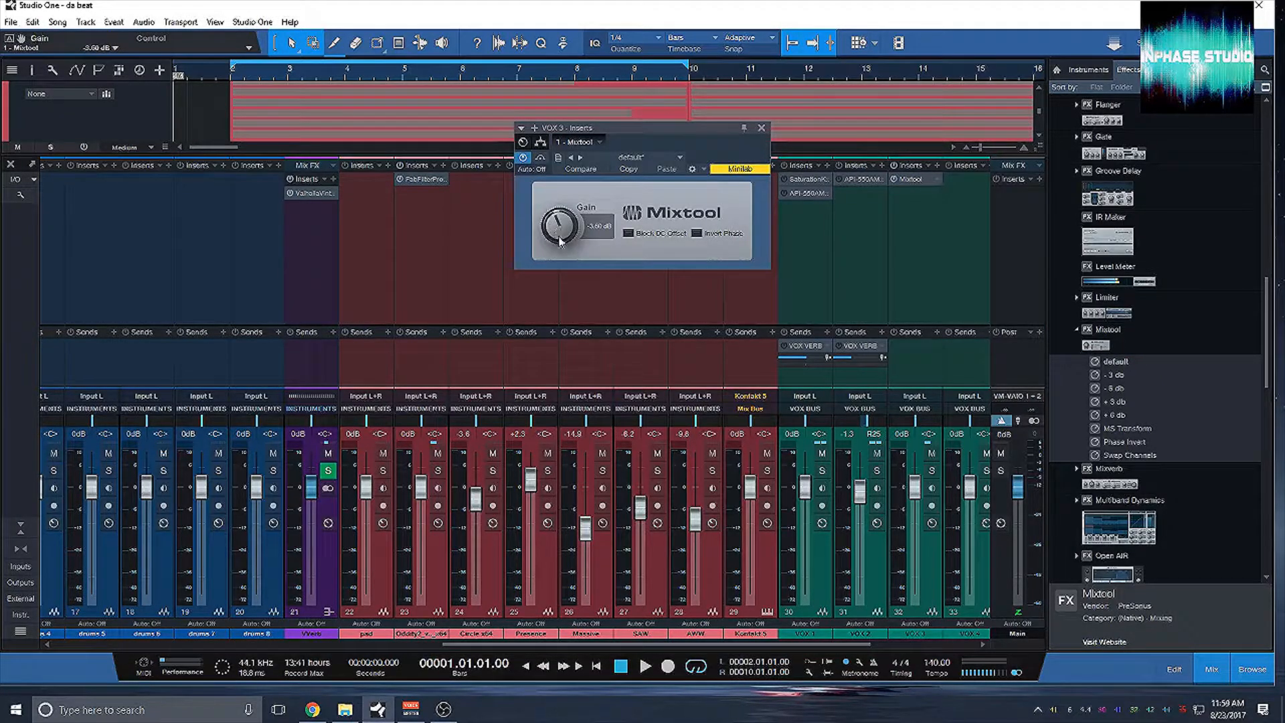
alt+click(561, 237)
right_click(555, 231)
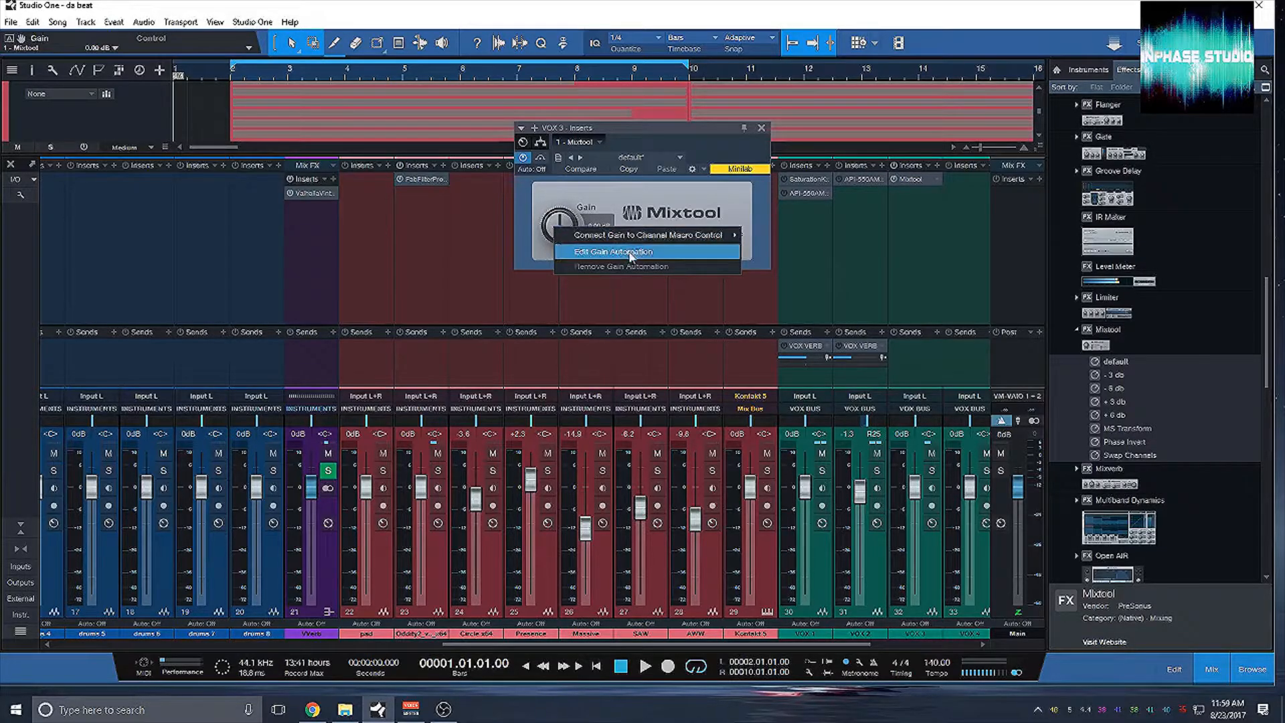
click(654, 196)
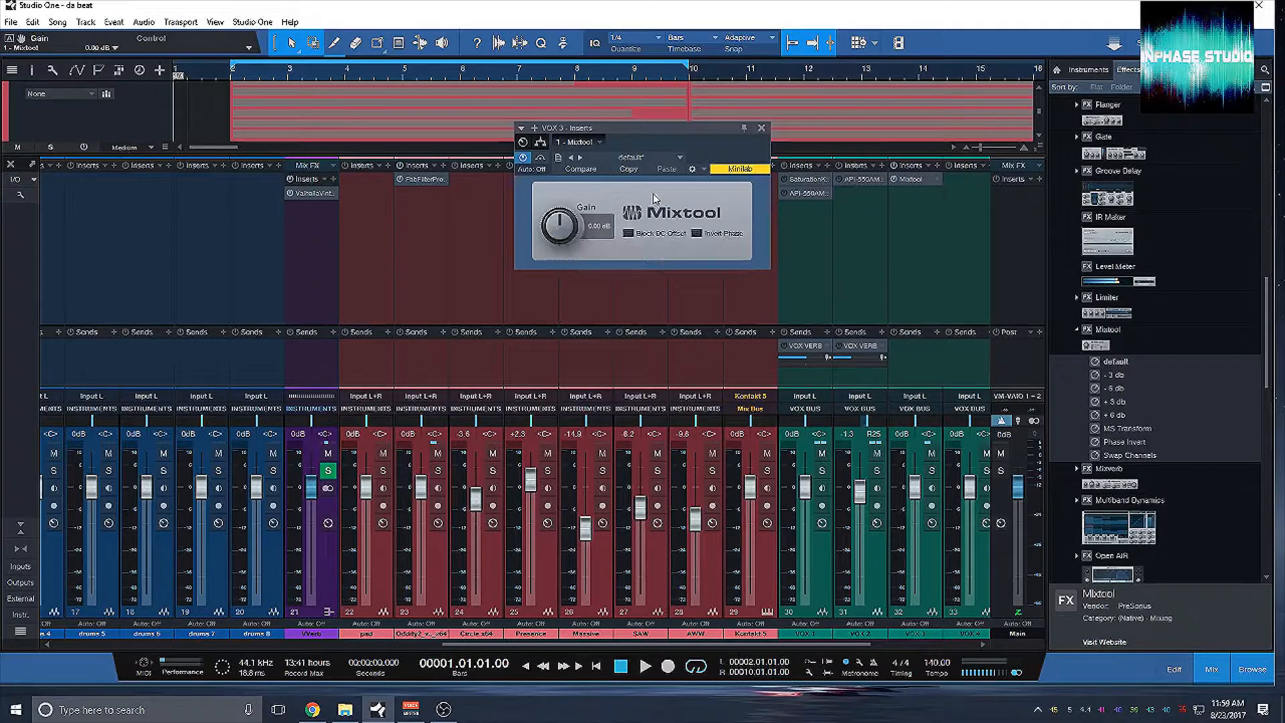
click(762, 128)
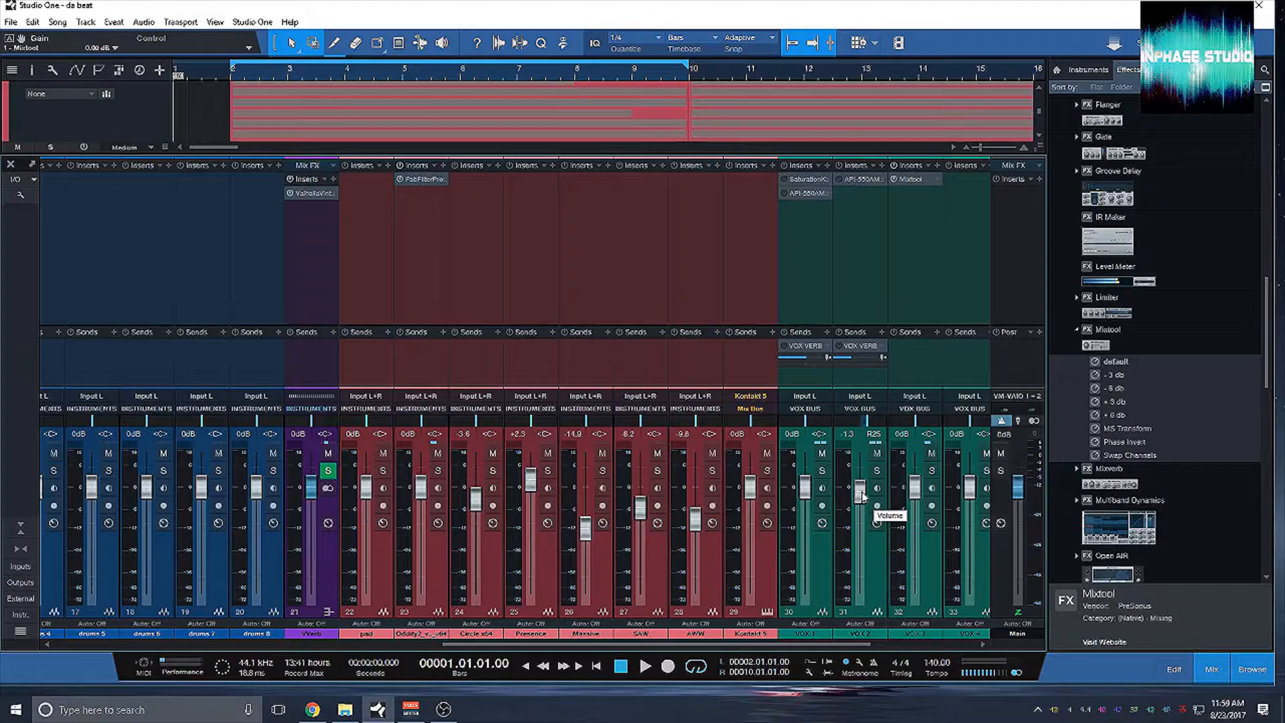
- Remove the Mixtool insert from the VOX 3 channel and close the effects browser
click(935, 182)
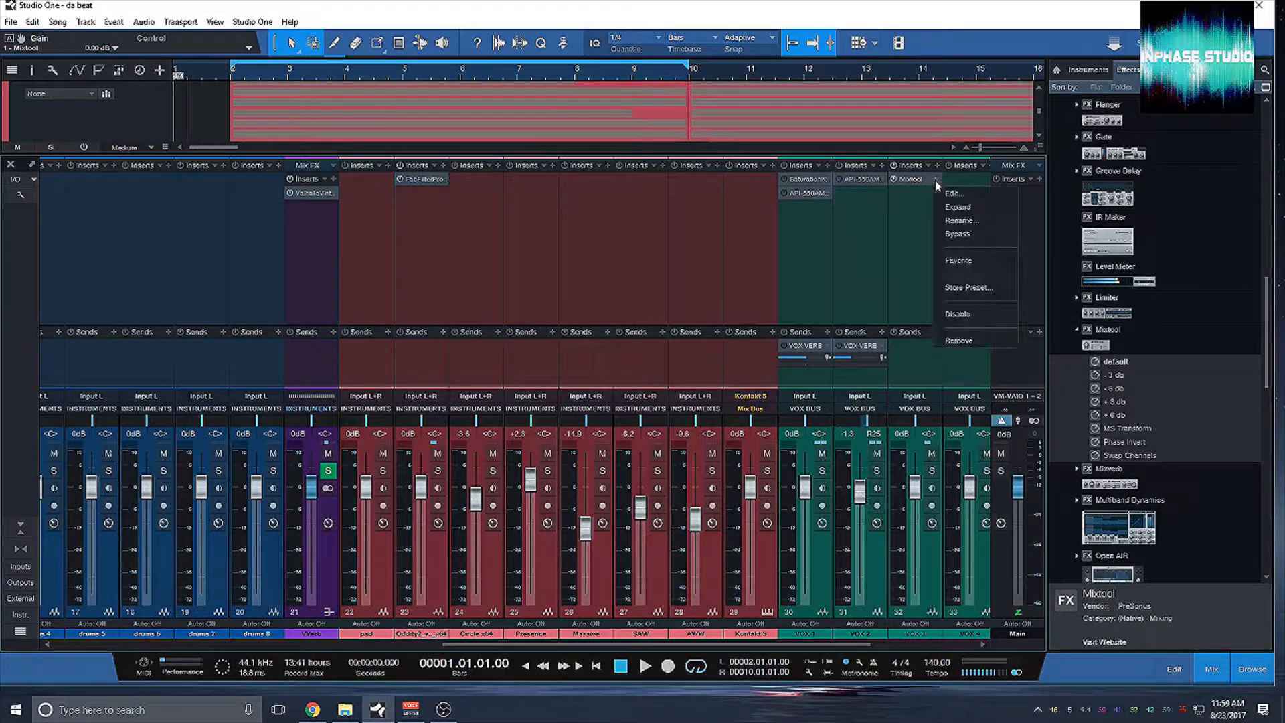
click(961, 347)
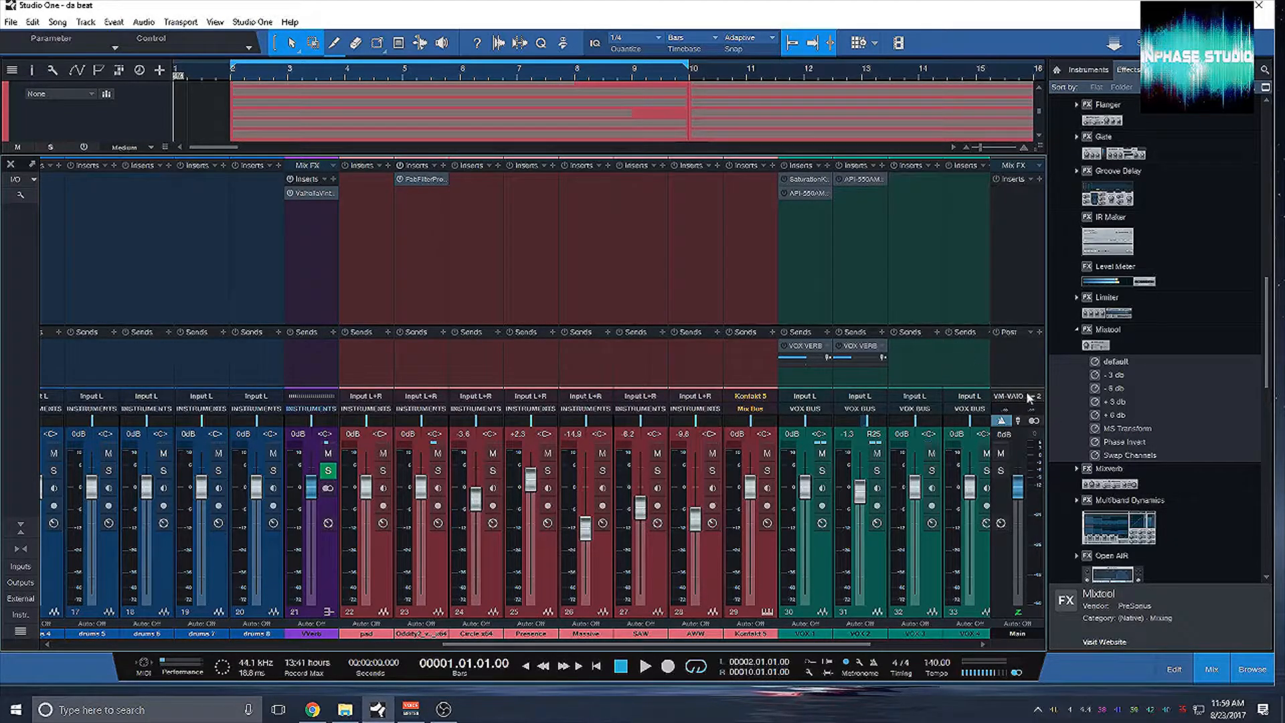
key(F5)
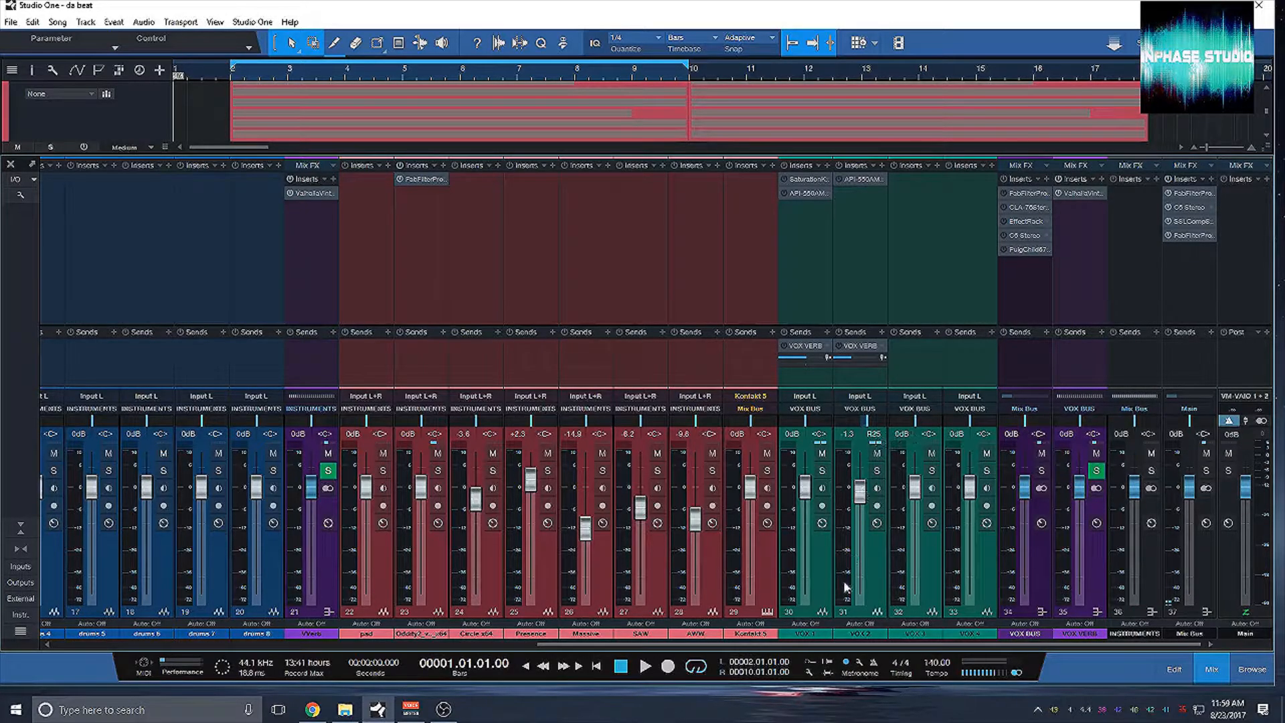
- Solo the VOX BUS channel and play the song to listen to the vocals alone
click(1041, 471)
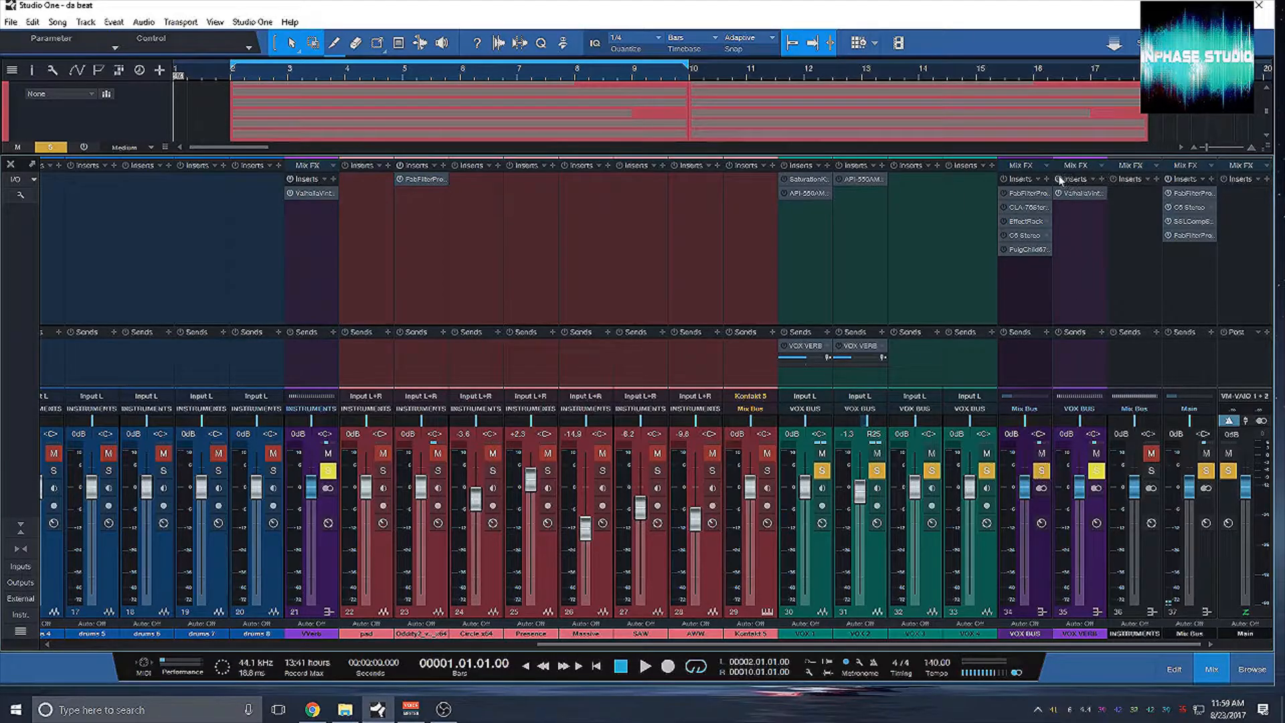
key(space)
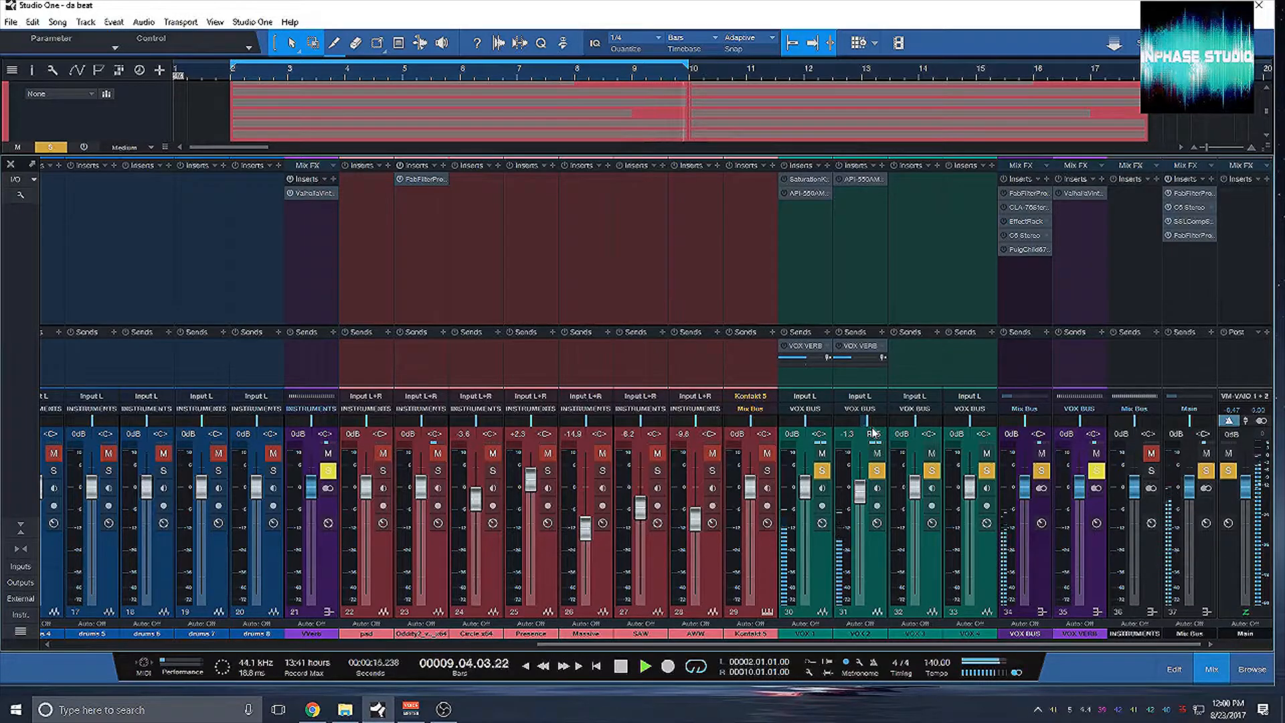
key(space)
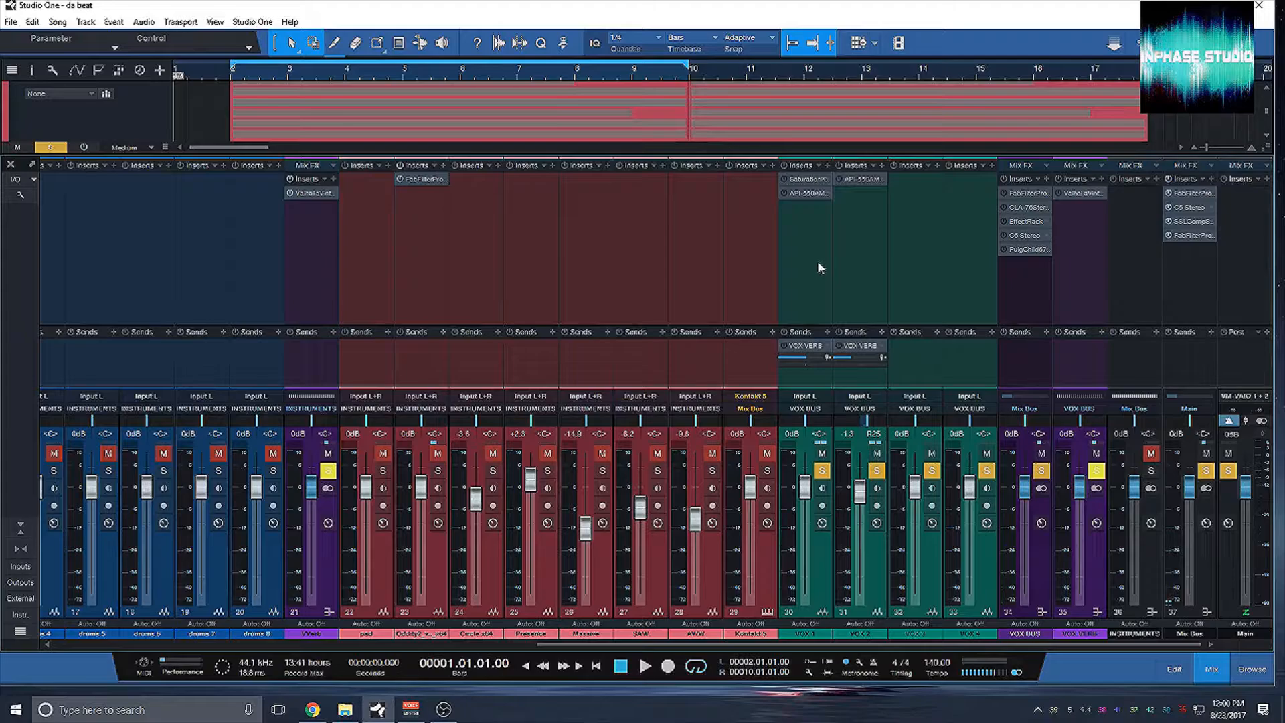
- Replace the VOX BUS solo with a solo of VOX 1 and place the playback cursor at bar 2
click(1045, 472)
click(823, 471)
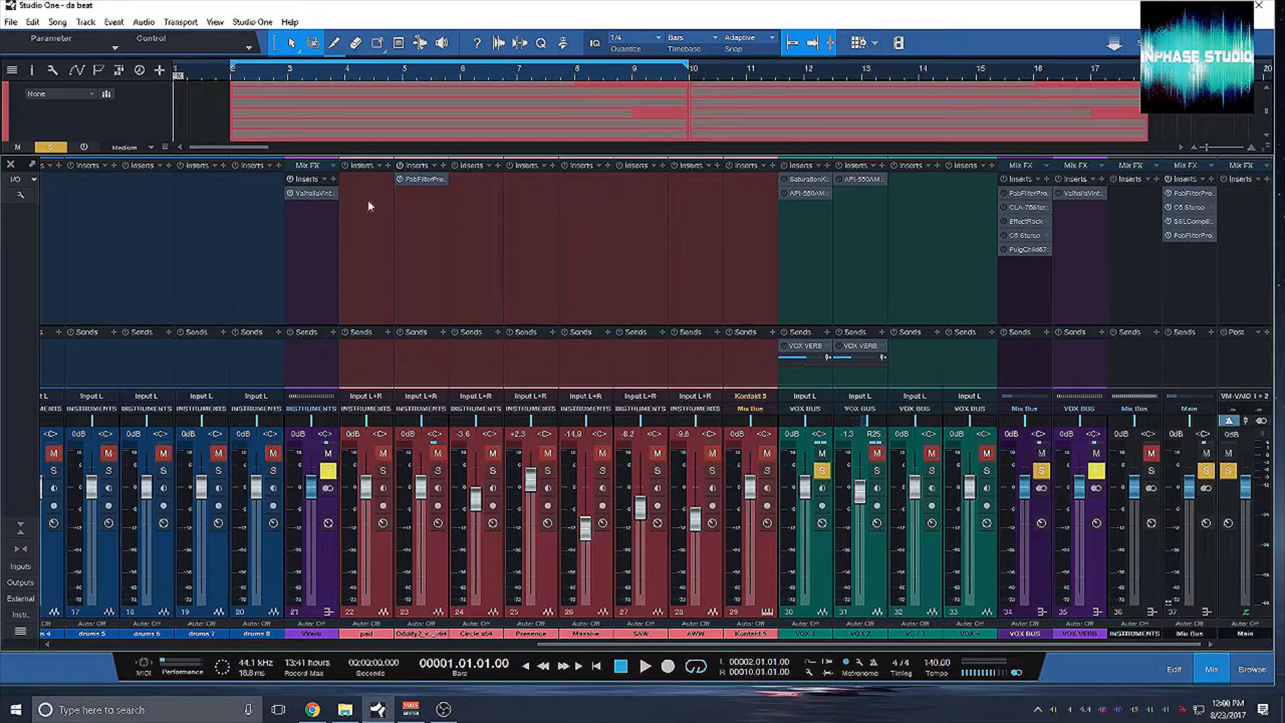
click(232, 75)
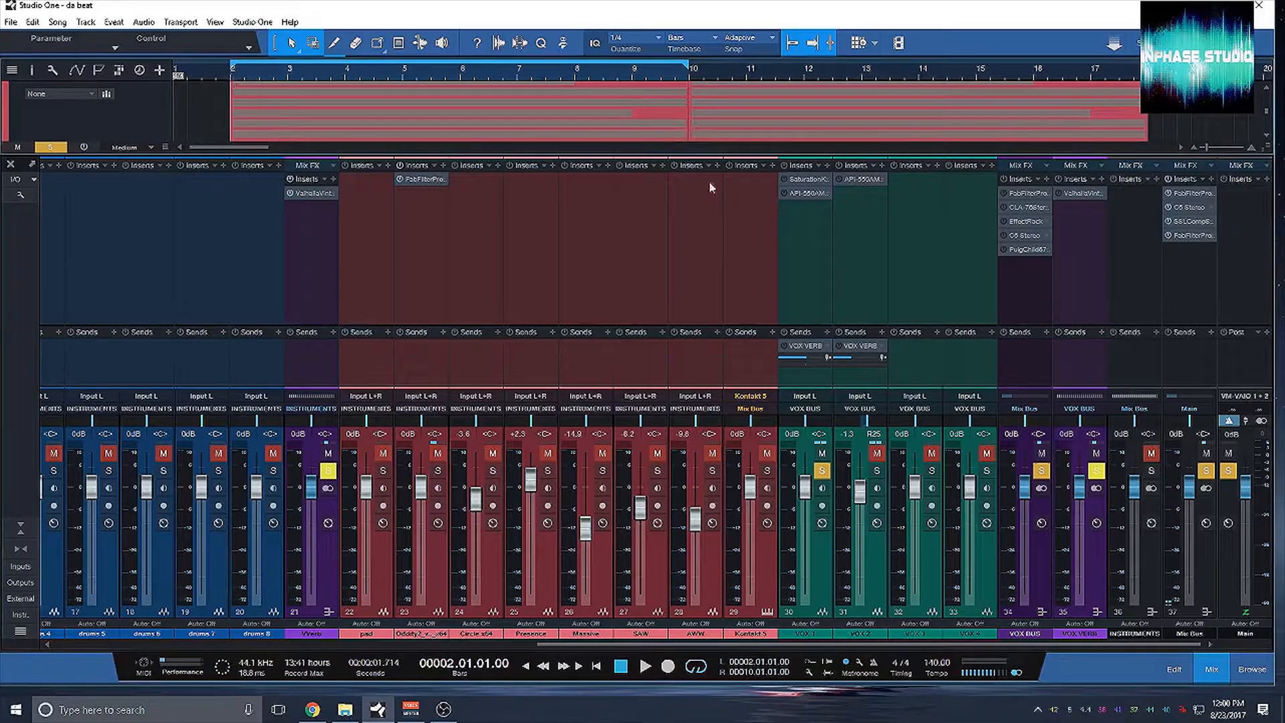
- Play the soloed VOX 1 from bar 2 and examine its Softube Saturation Knob insert
click(800, 180)
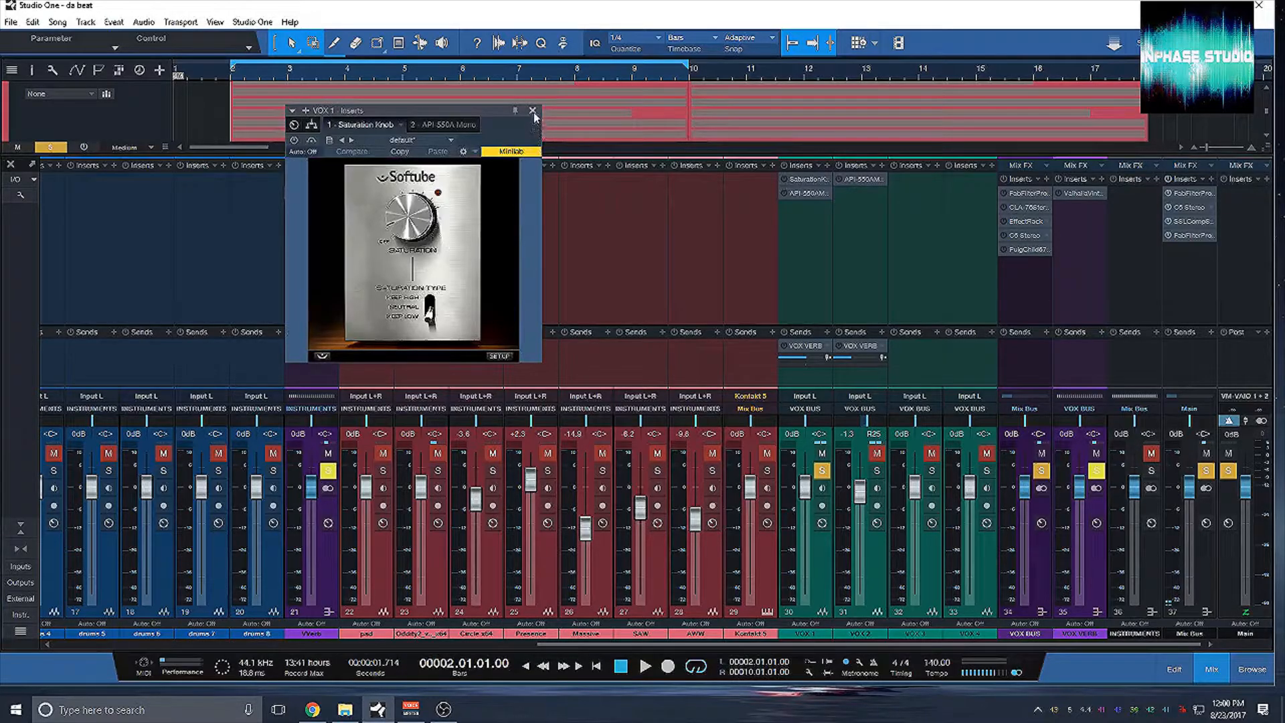
click(533, 111)
key(space)
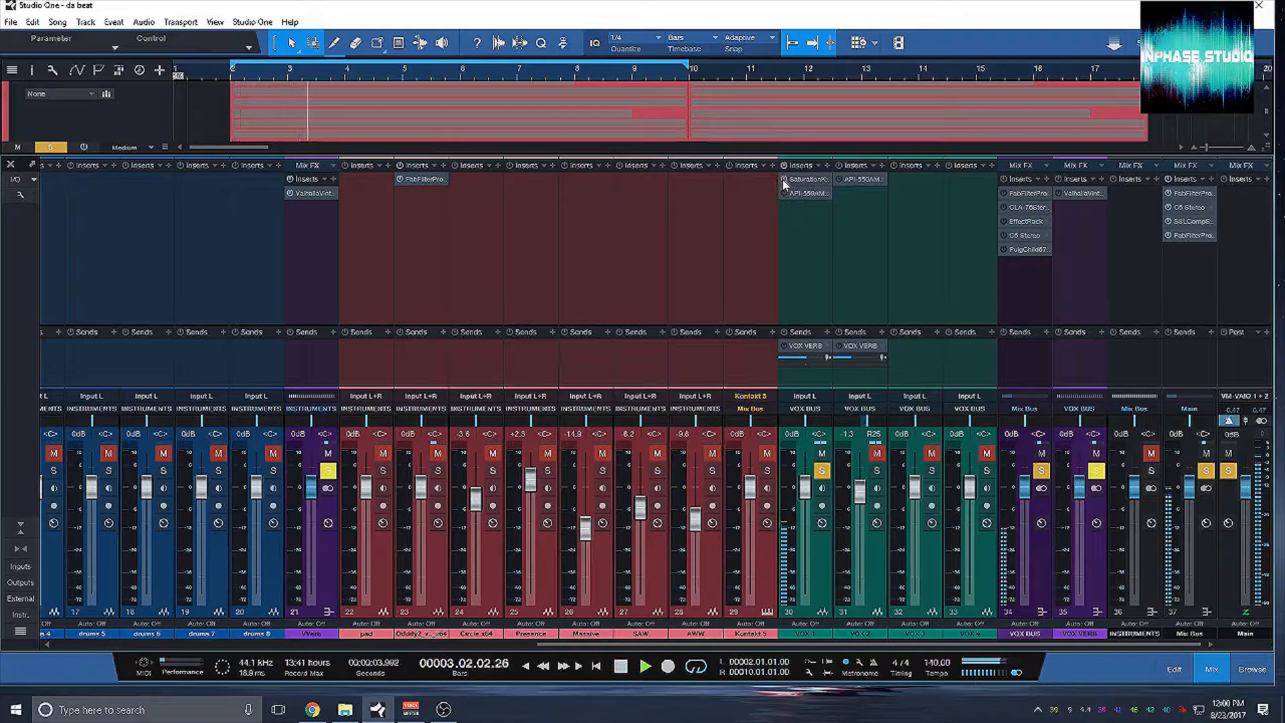
click(808, 179)
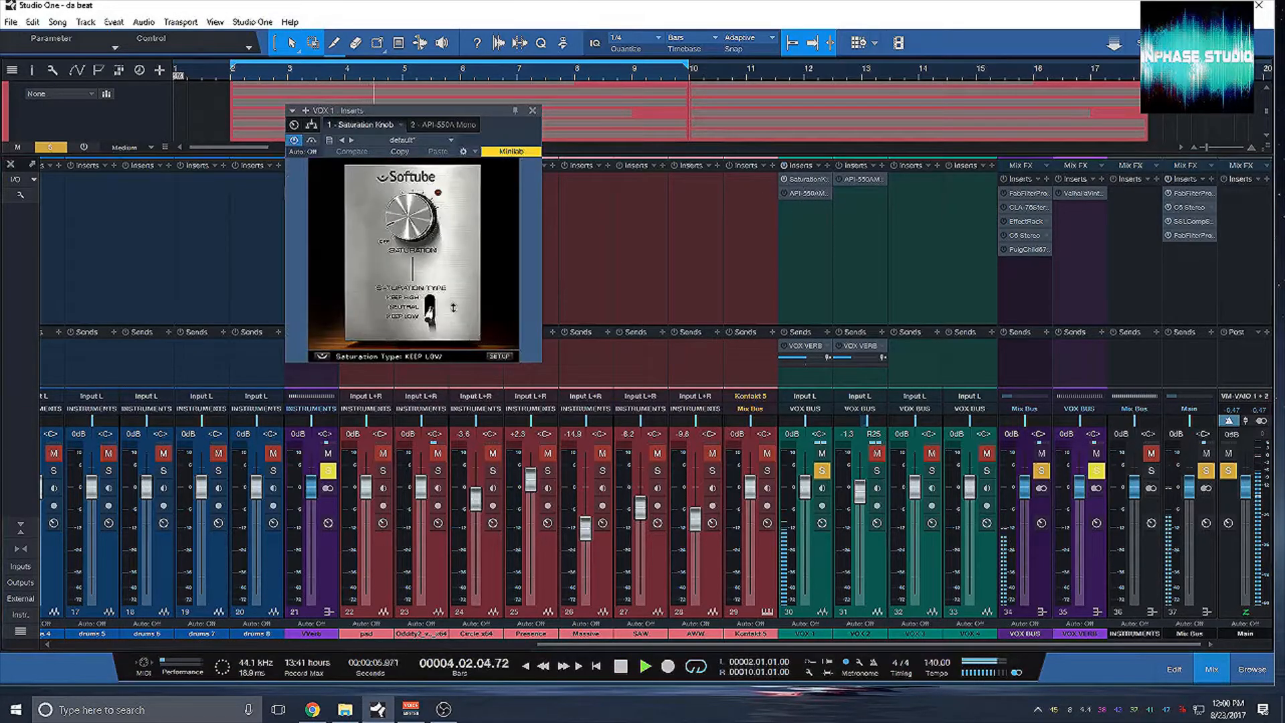
key(space)
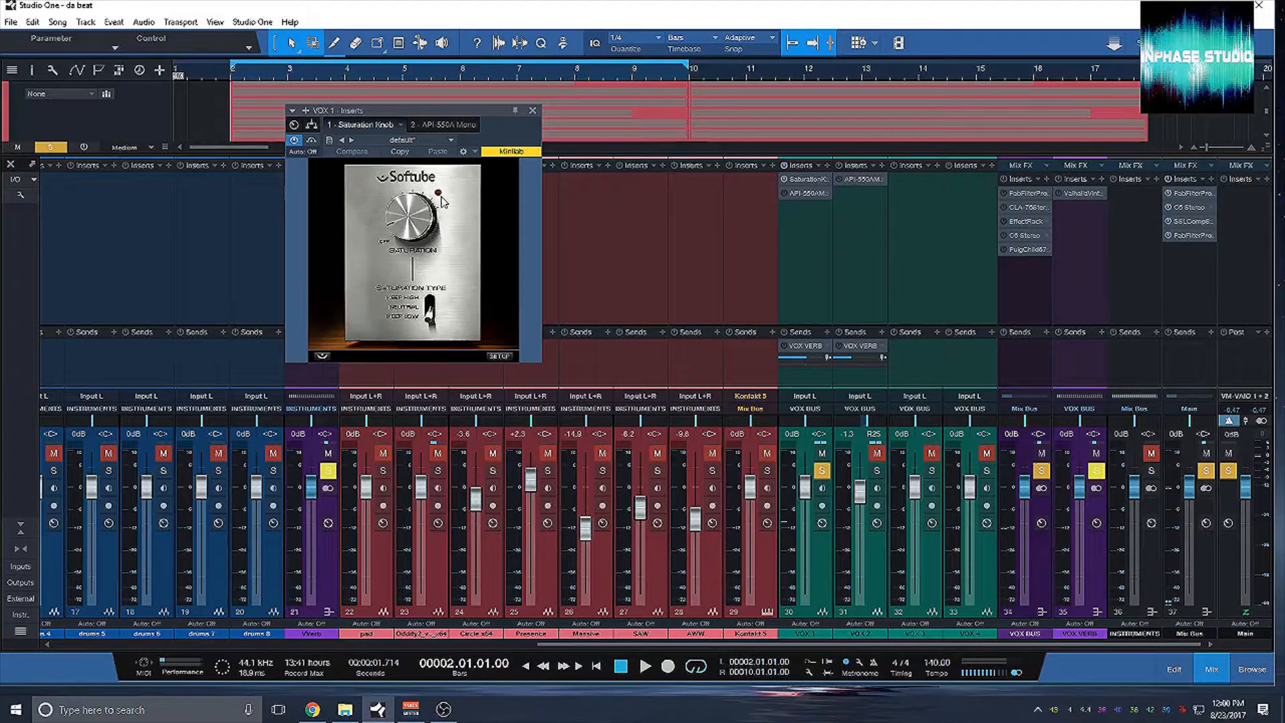
- Replay VOX 1 from bar 2 to compare its sound with the Saturation Knob active and bypassed
mouse_move(442, 207)
key(space)
key(space)
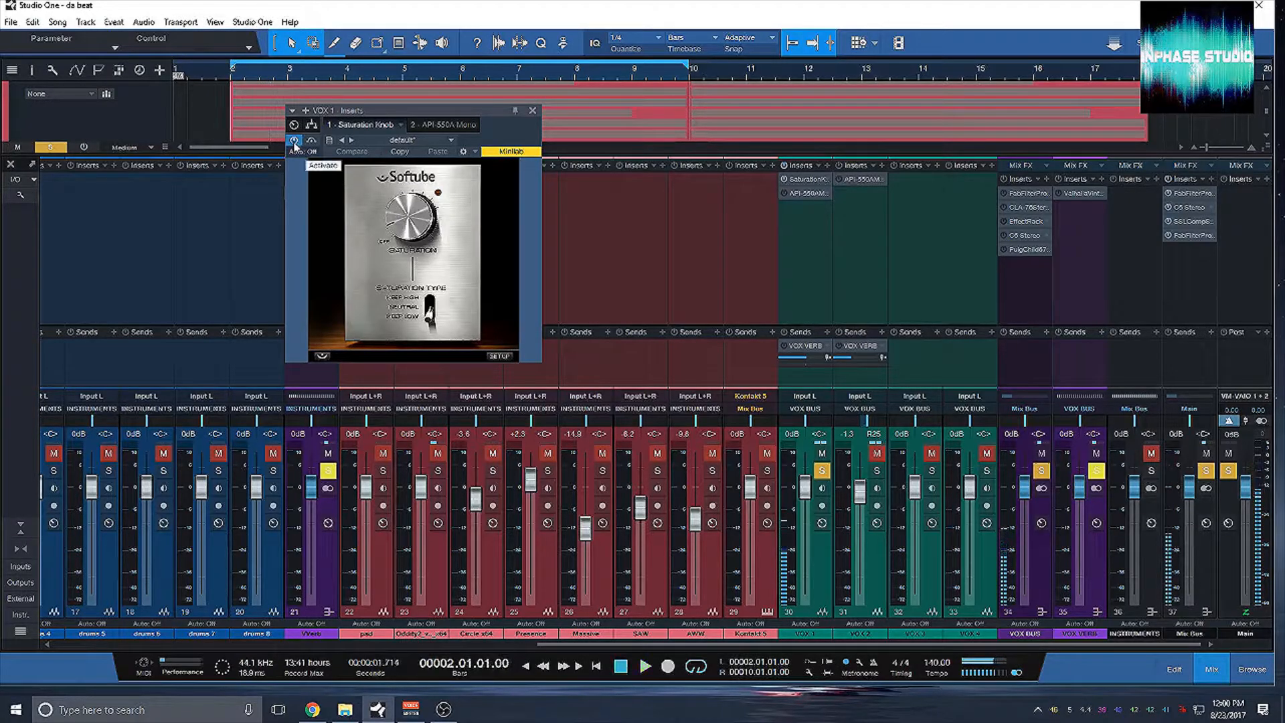
key(space)
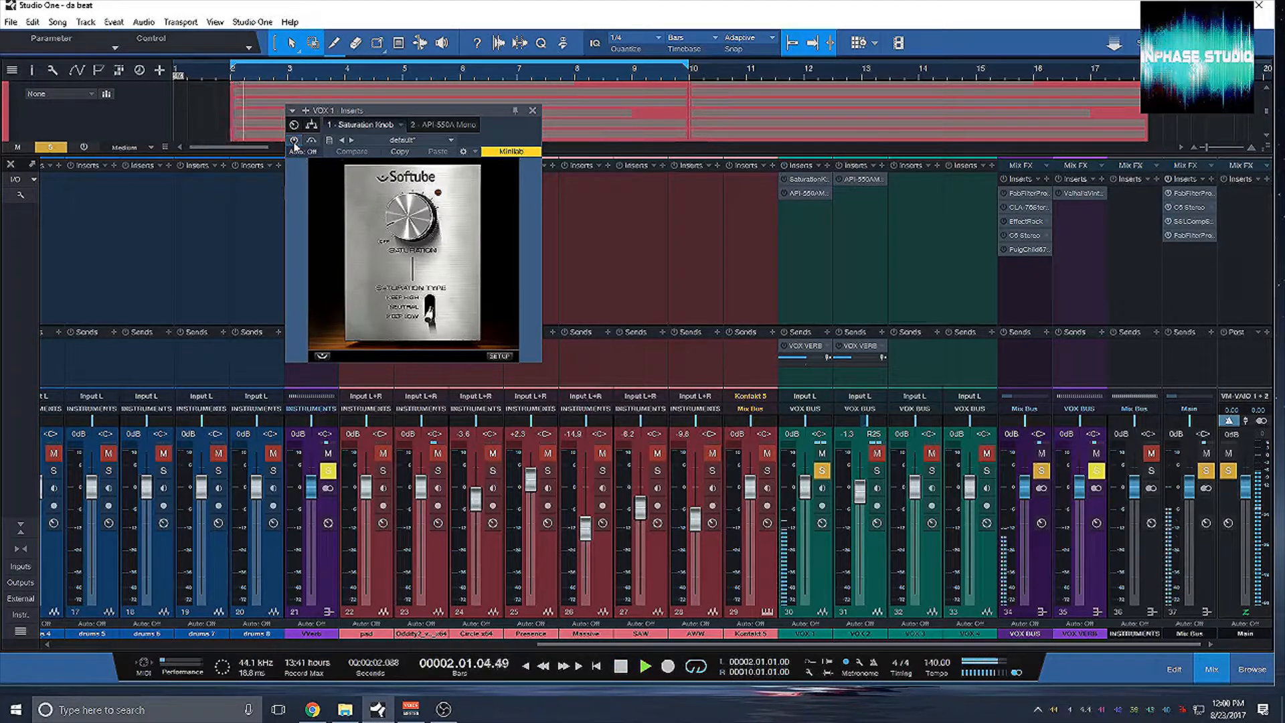
key(space)
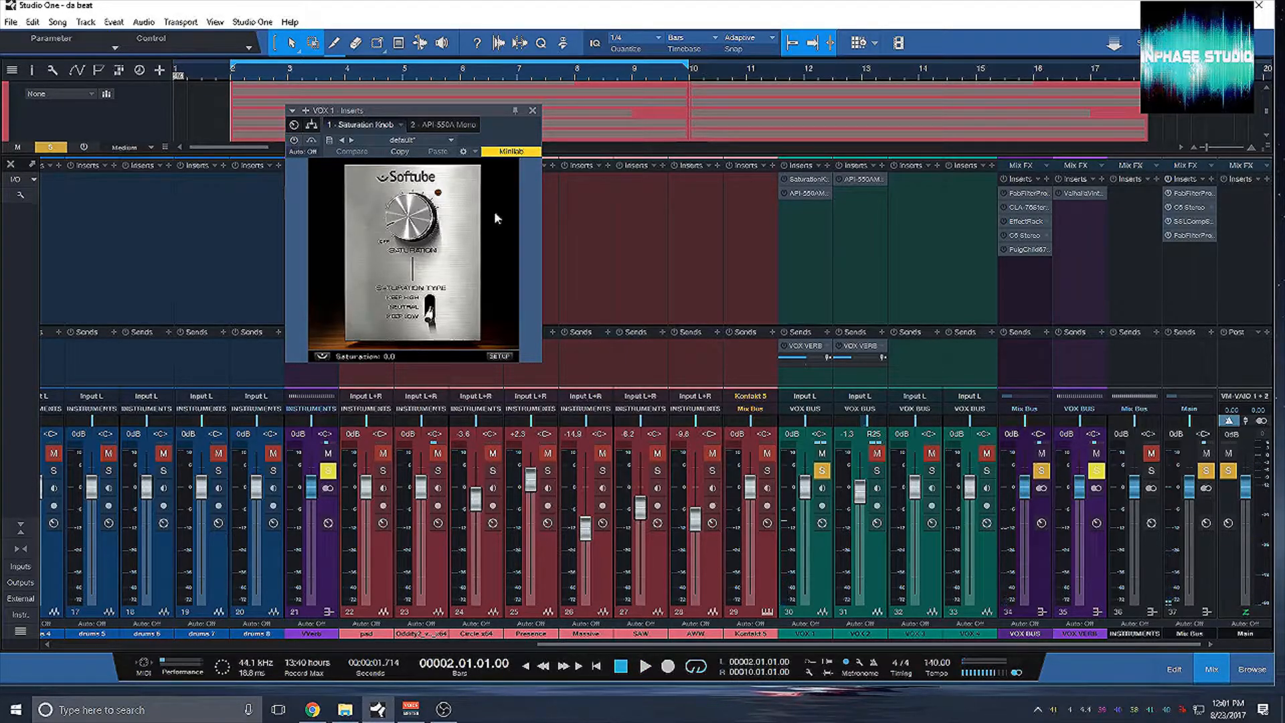
- Activate the Saturation Knob on VOX 1 and raise its saturation to 7.1 while playing from bar 2
click(295, 141)
key(space)
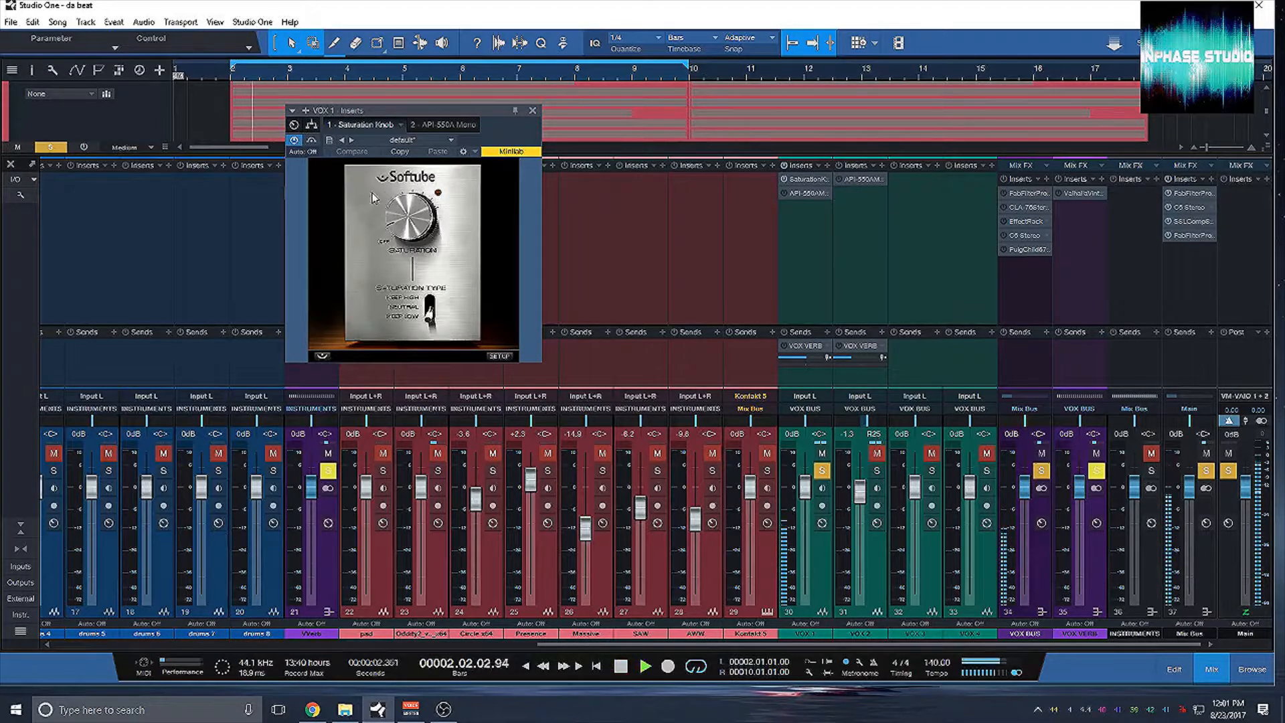
drag(405, 215, 394, 118)
mouse_move(399, 209)
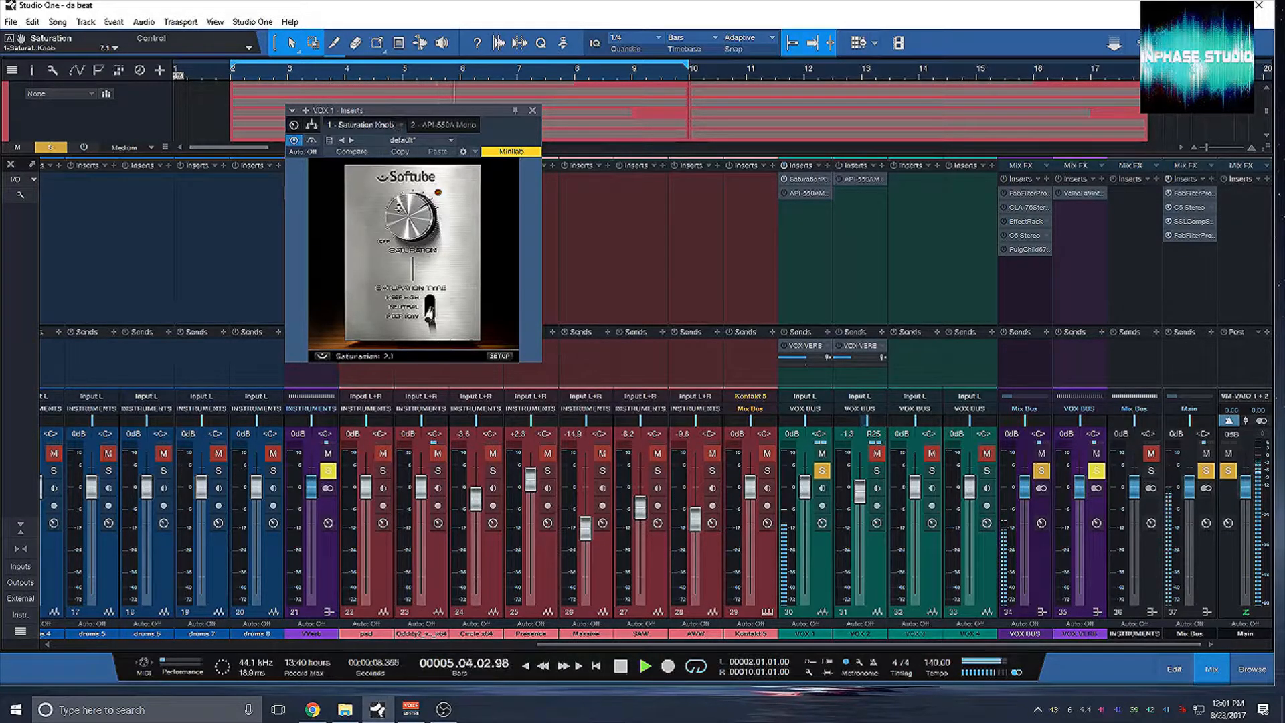
key(space)
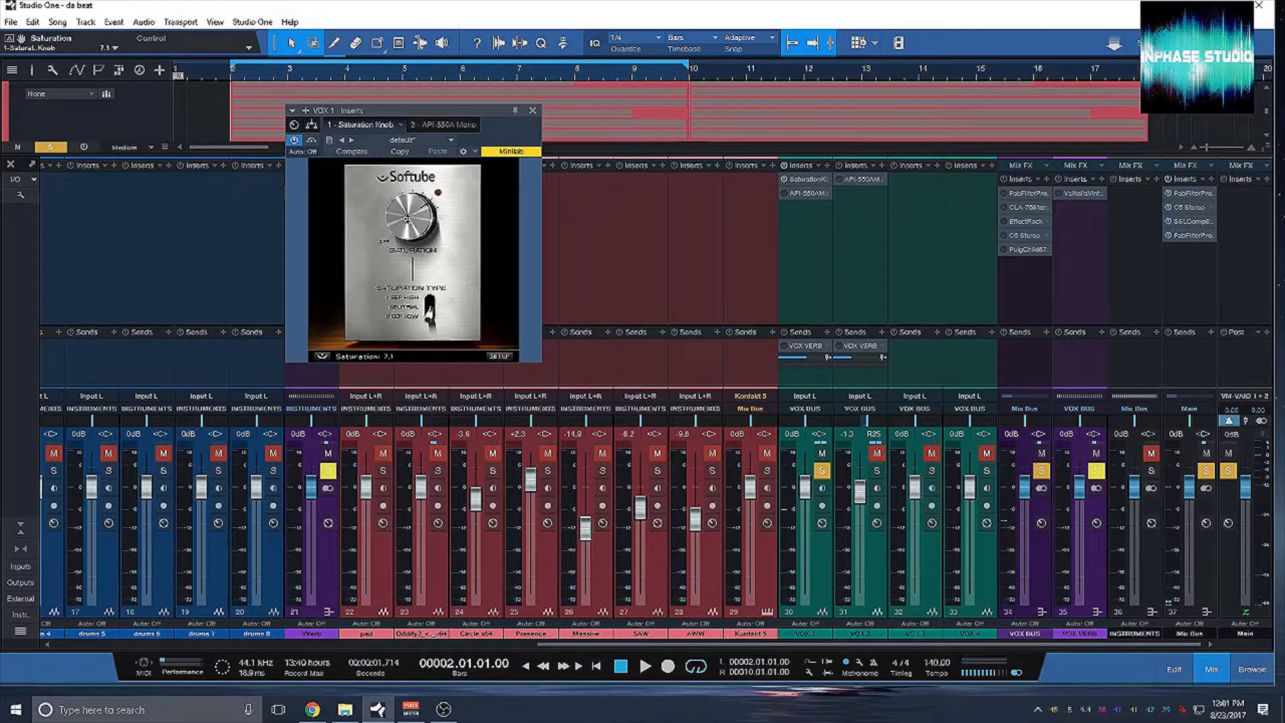
- Lower the VOX 1 saturation to 0.8, replay while comparing it active and bypassed, and close the insert window
drag(407, 219, 411, 260)
scroll(409, 259, down, 4)
key(space)
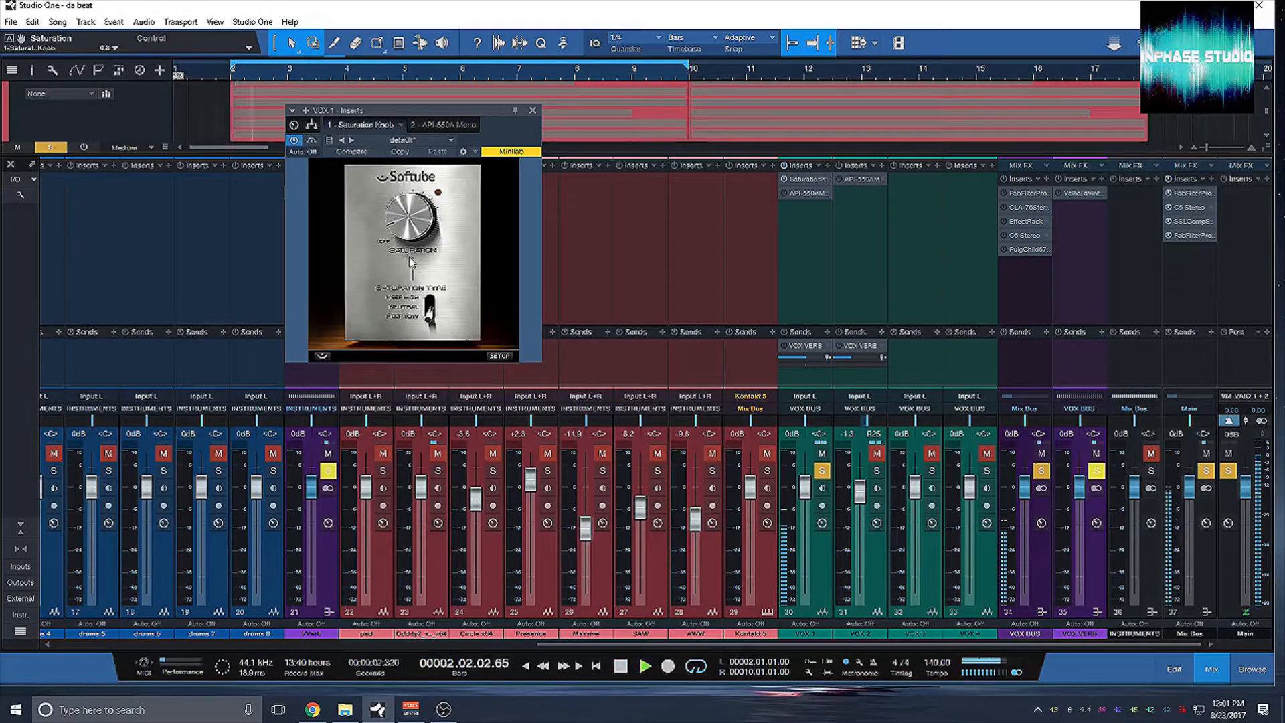
click(294, 141)
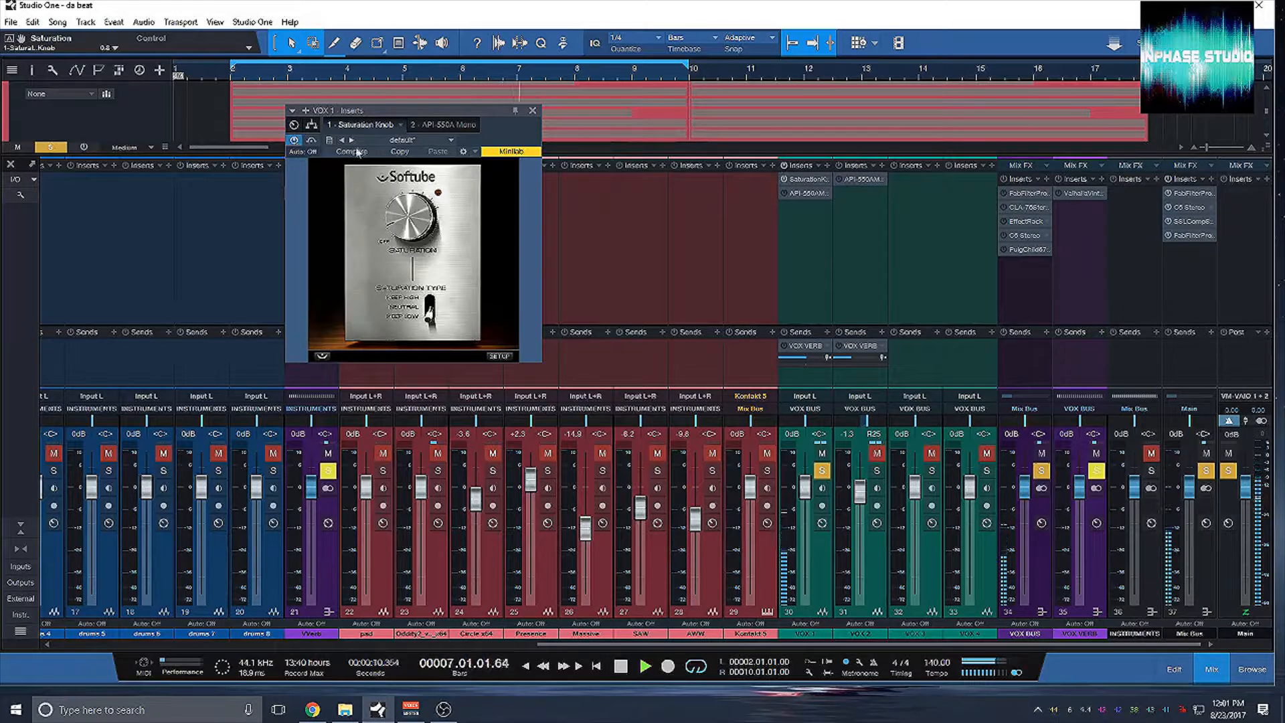
key(space)
click(533, 112)
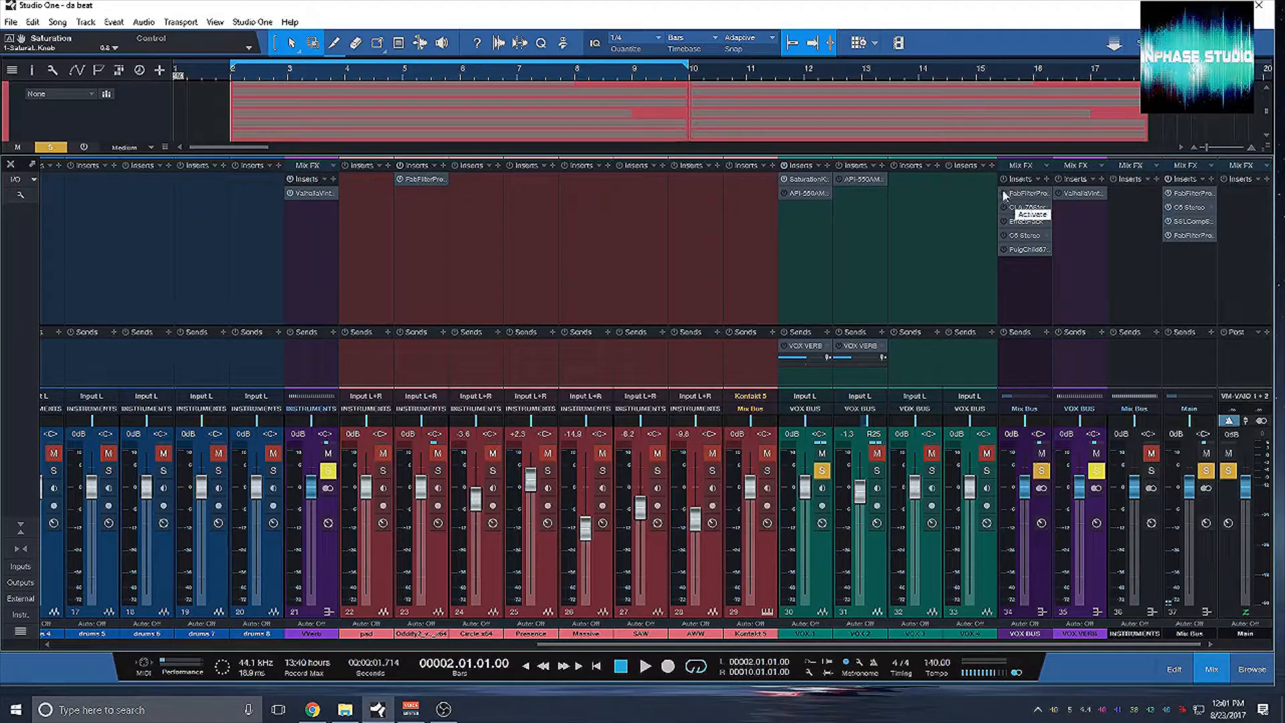
- Open the FabFilter Pro-Q insert on VOX BUS and replay the vocal to compare the EQ bypassed and active
click(1024, 193)
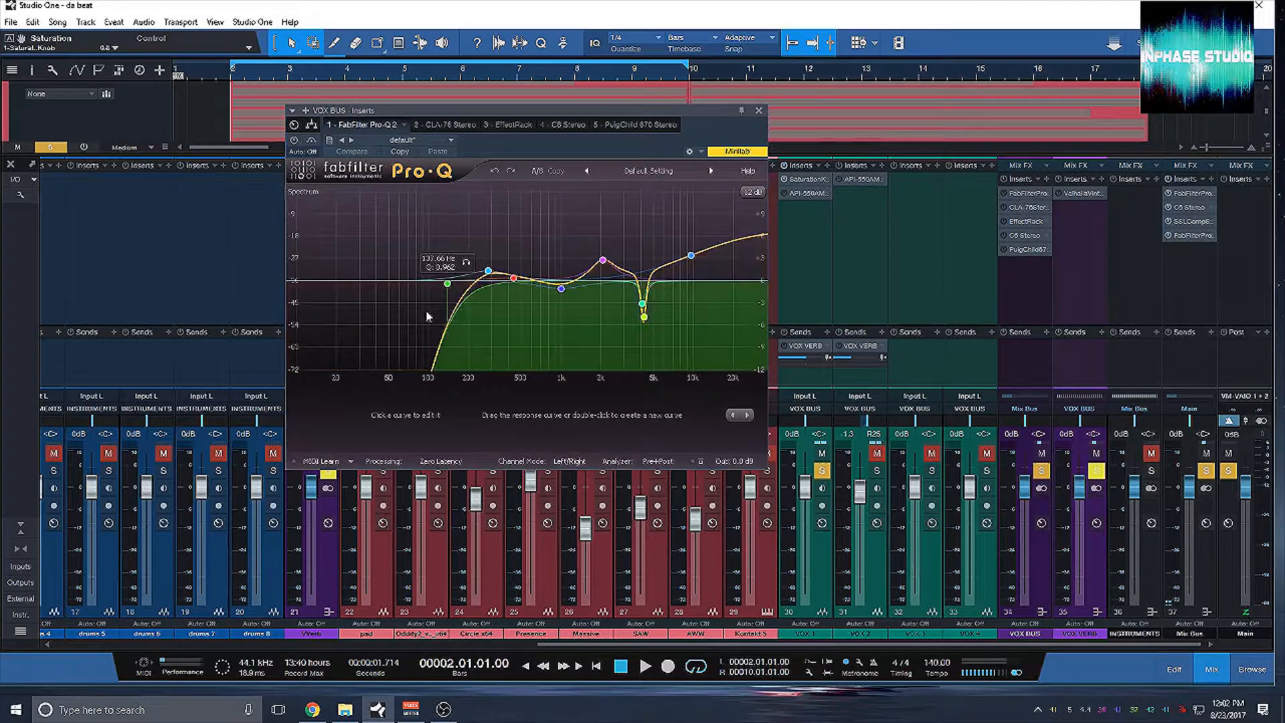
key(space)
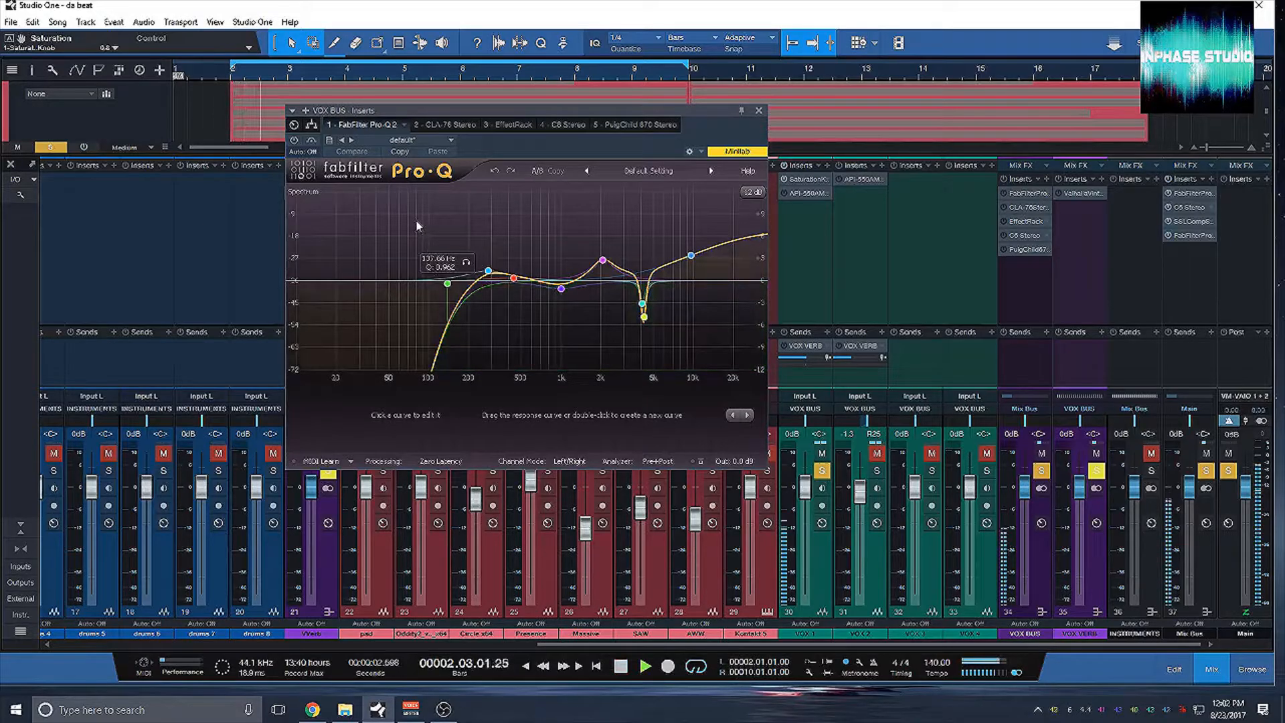
click(293, 140)
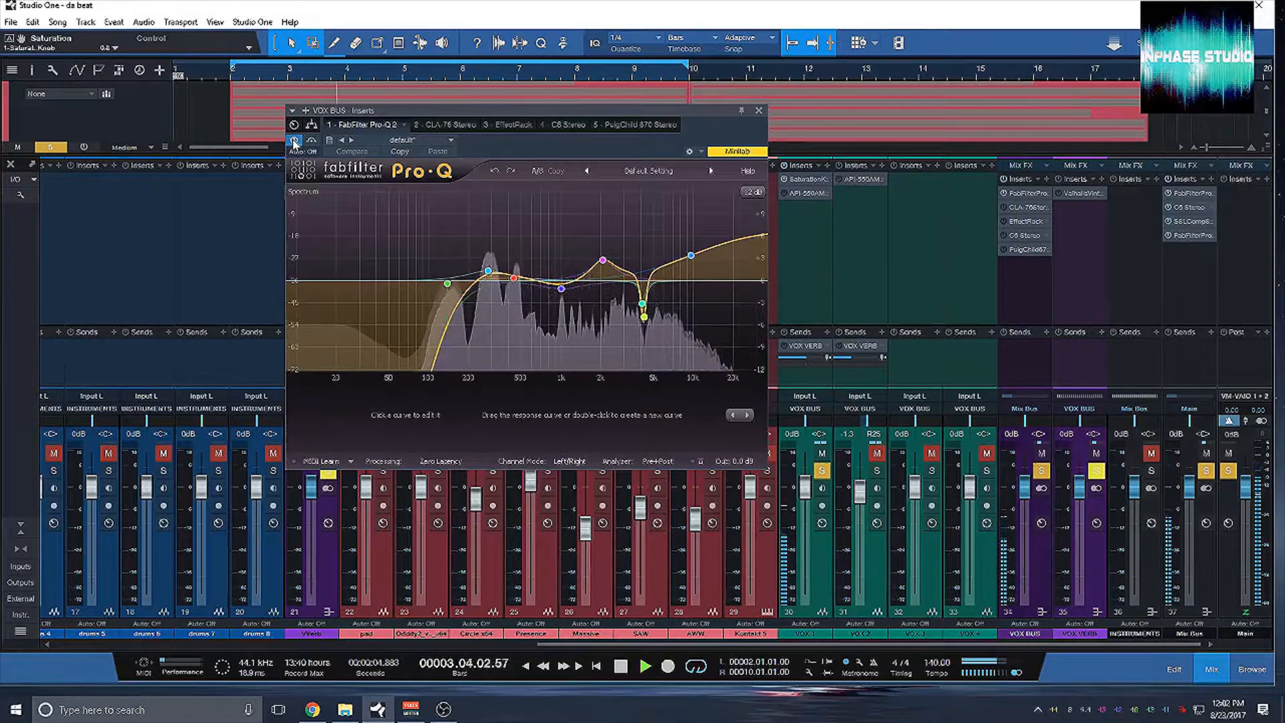
key(space)
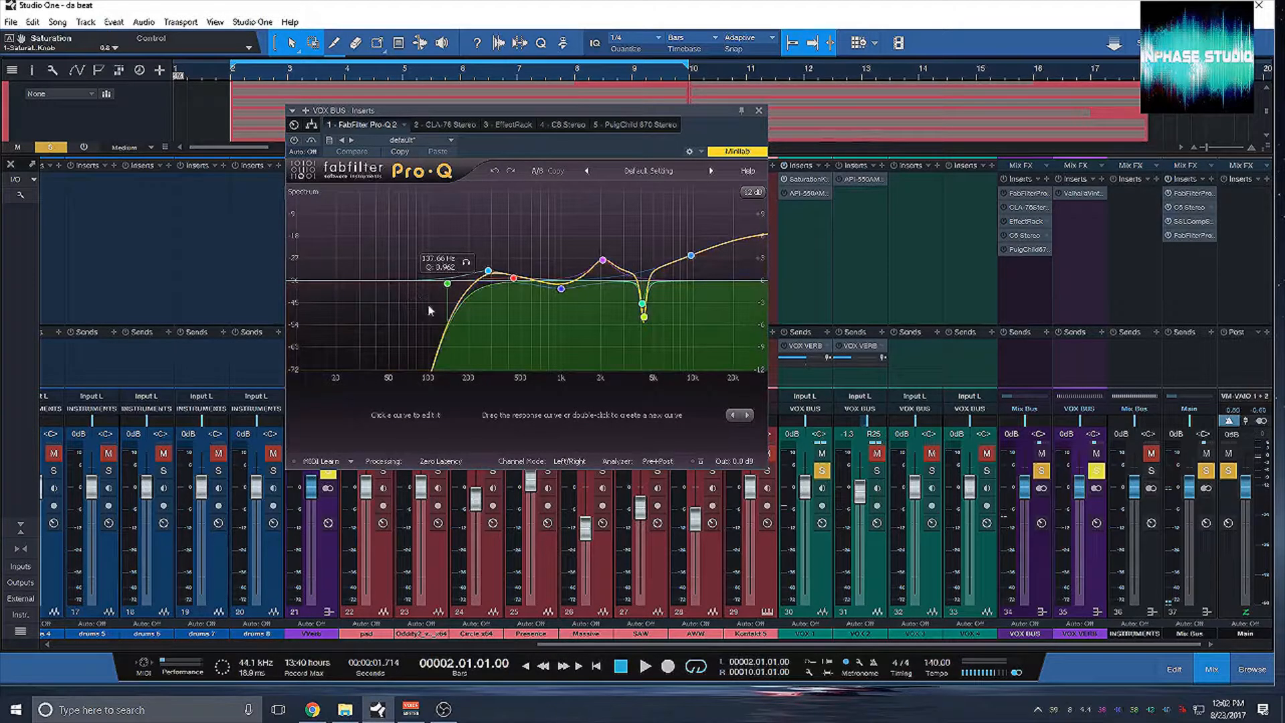
key(space)
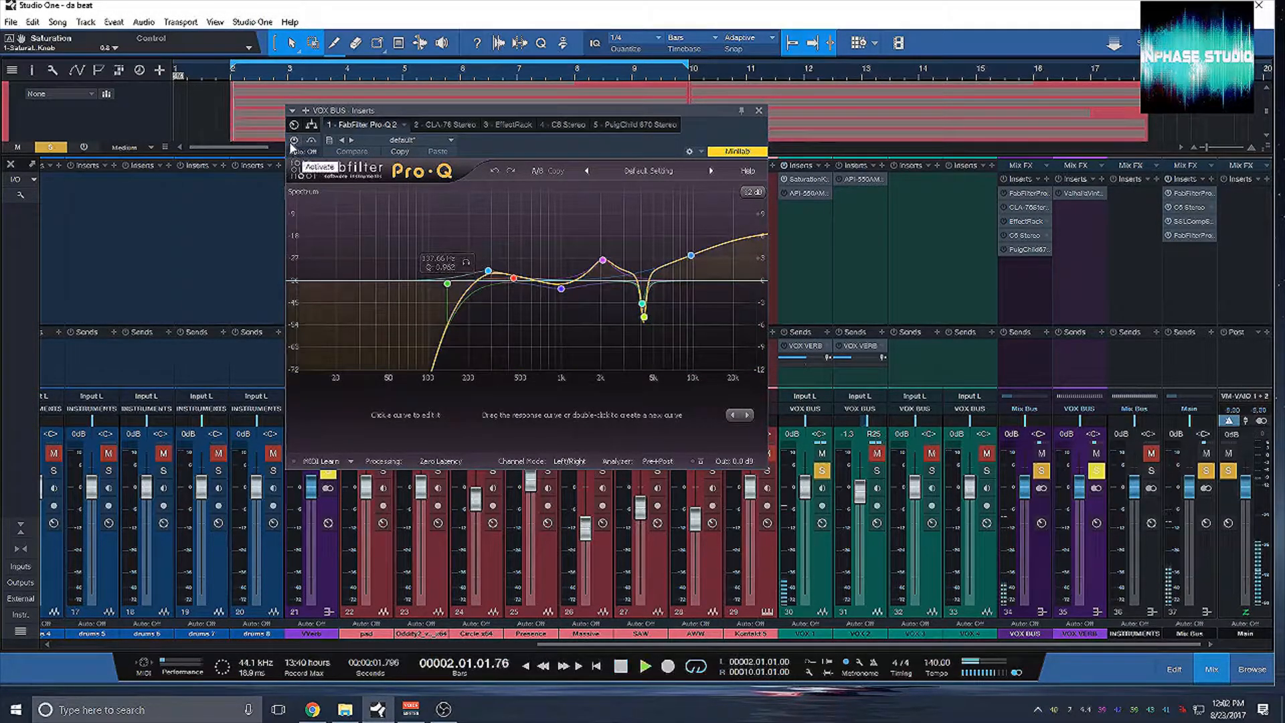
key(space)
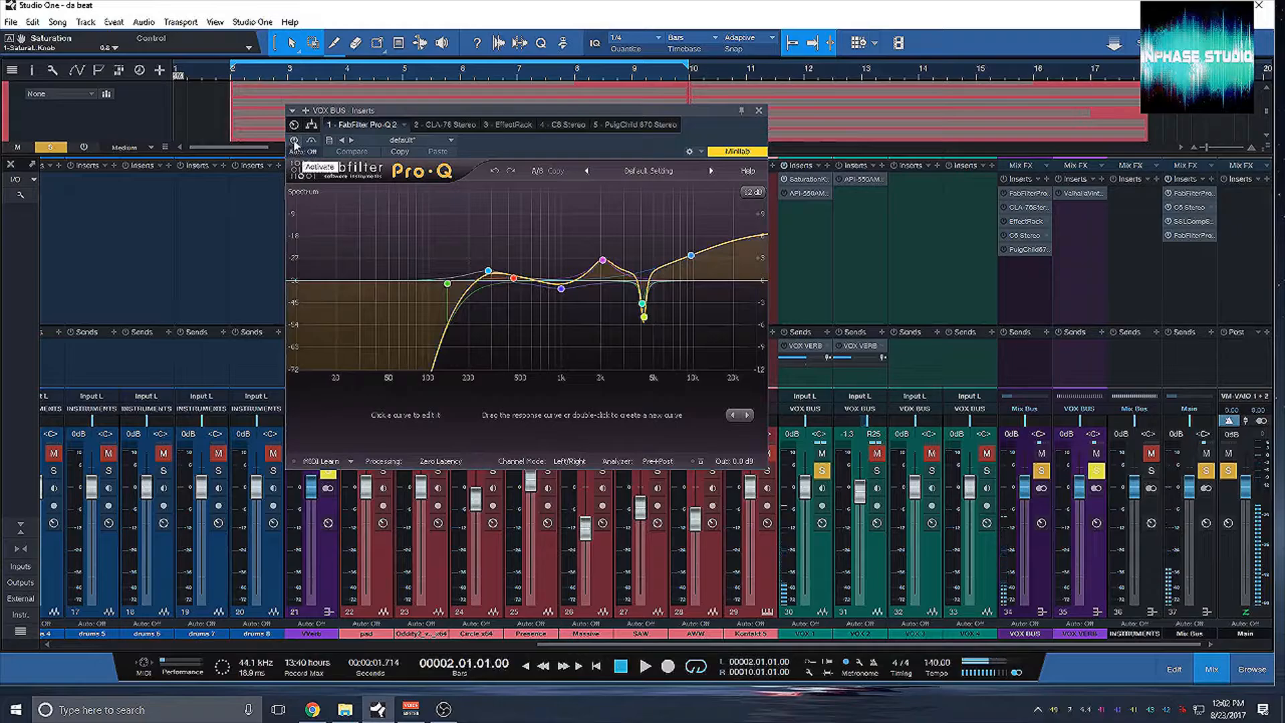
key(space)
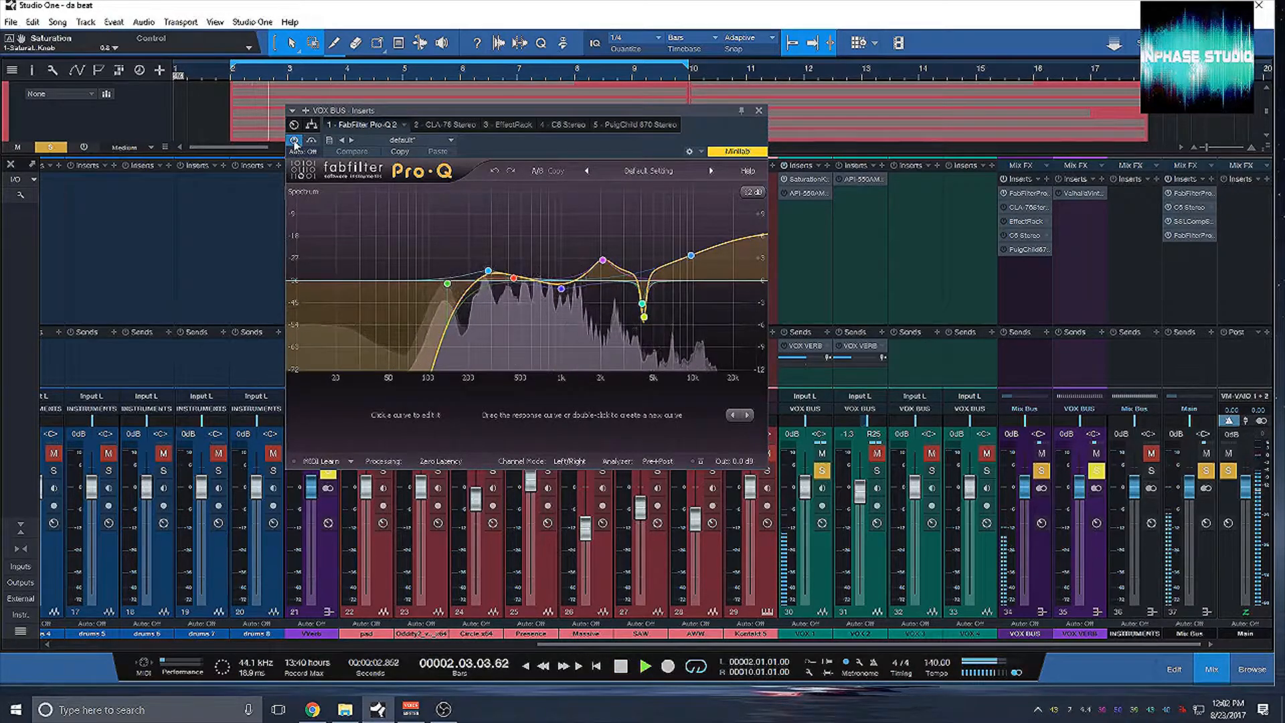
key(space)
- Examine the bands of the VOX BUS Pro-Q curve, from the low cut to the narrow upper-mid cuts
mouse_move(428, 299)
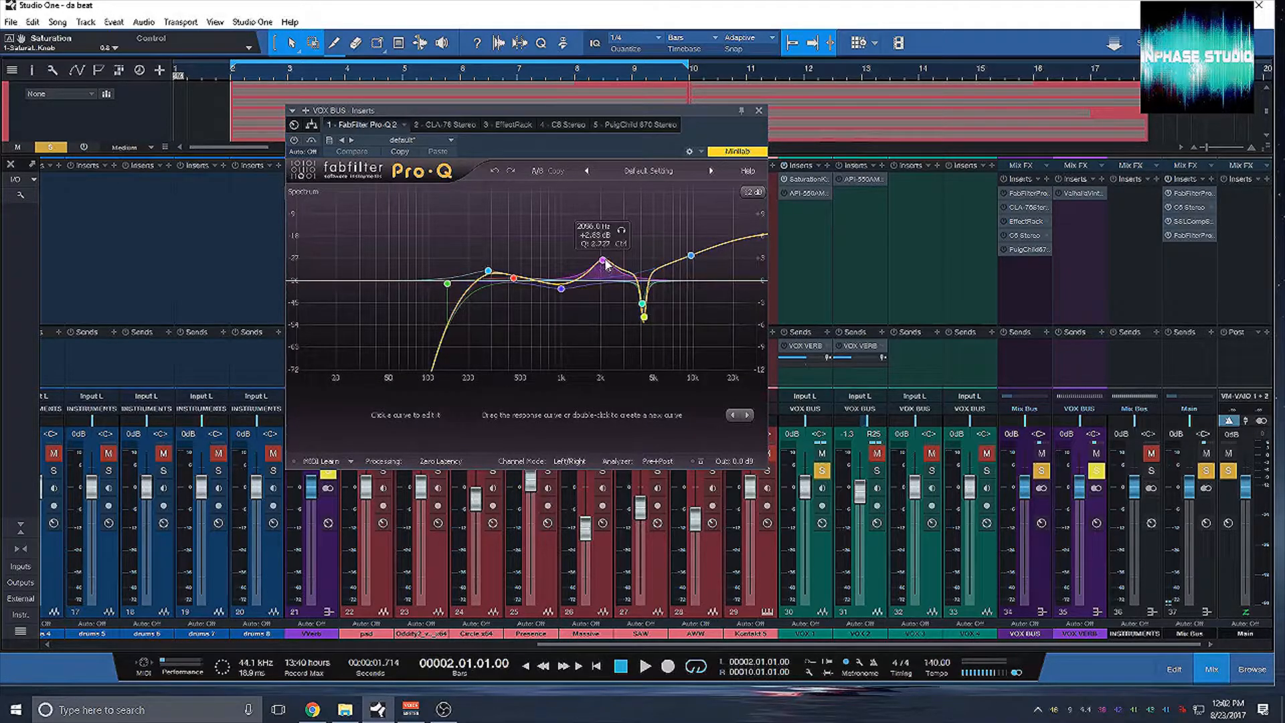
double_click(536, 280)
drag(536, 284, 535, 287)
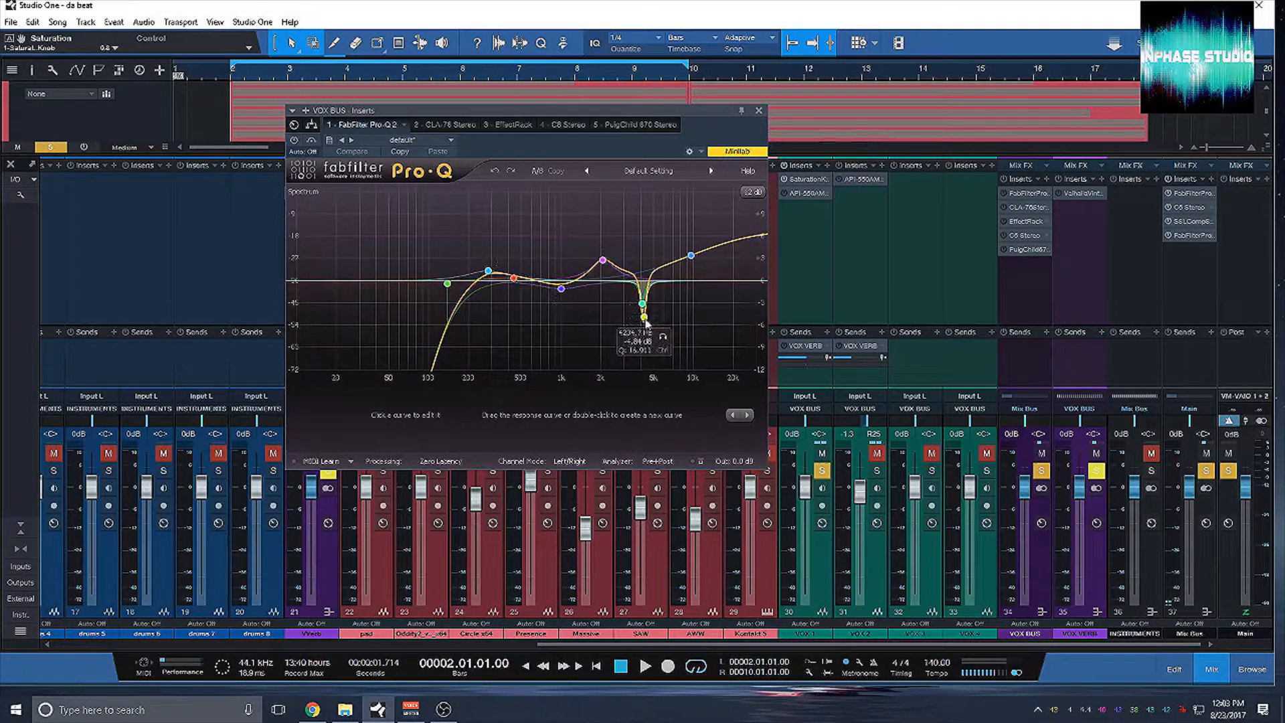
drag(646, 316, 642, 304)
- Play the vocal, activate the Pro-Q on VOX BUS, and audition its narrow cut near 4.2 kHz in isolation
key(space)
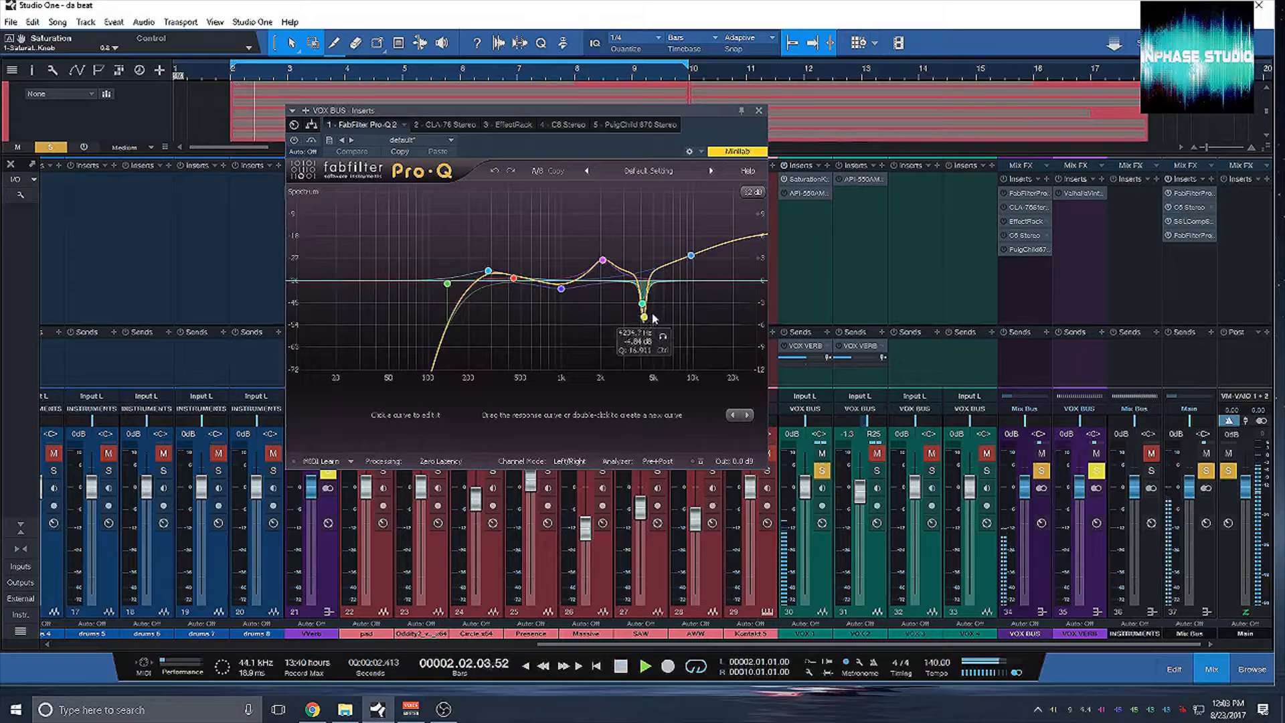
click(662, 338)
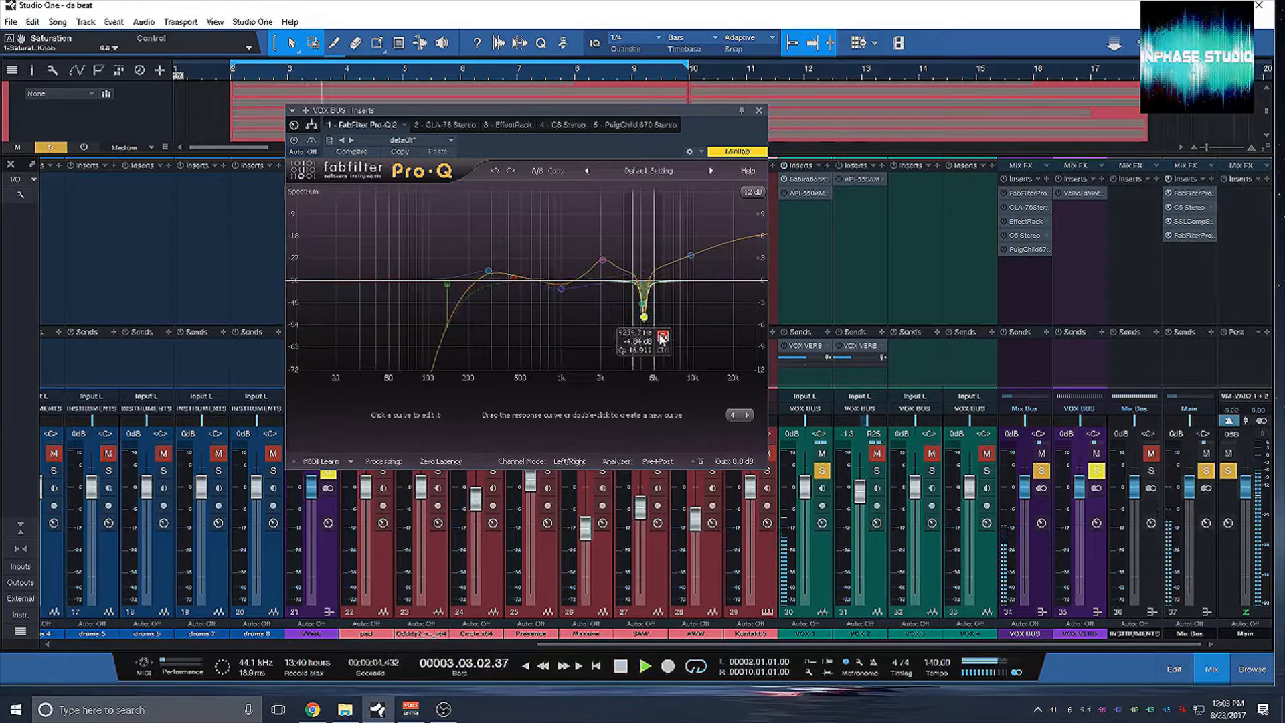
click(295, 140)
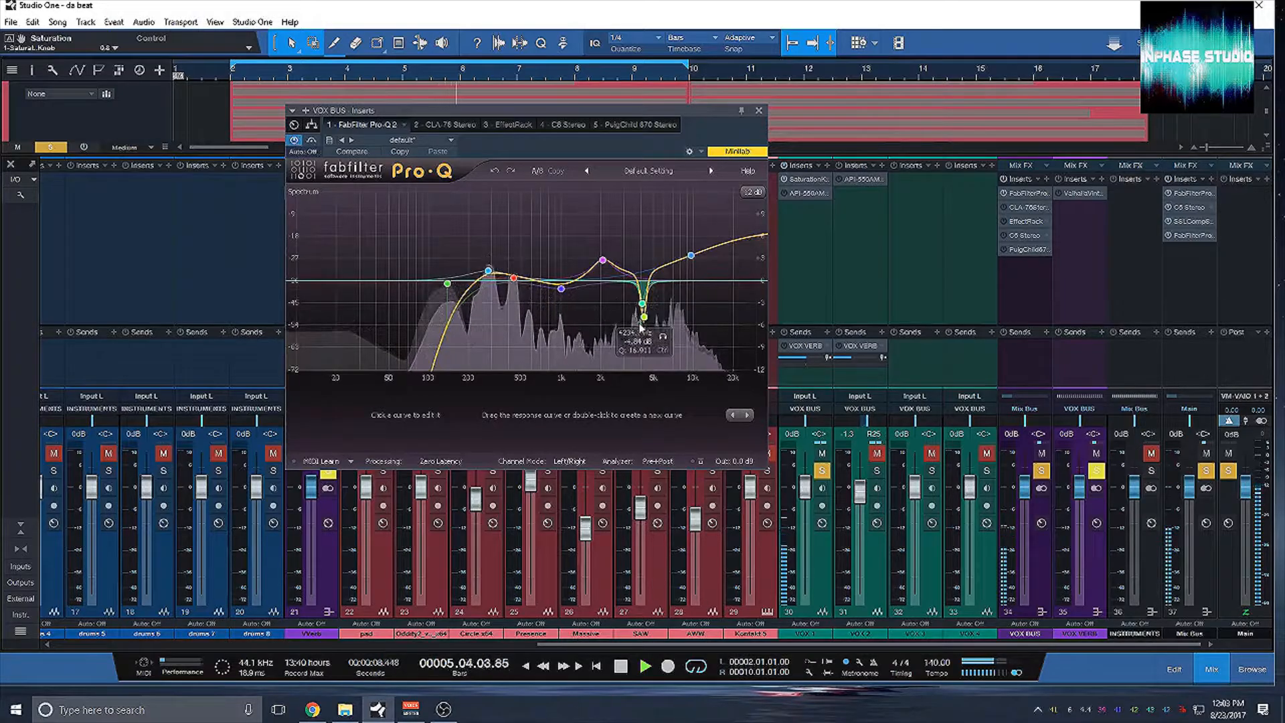
click(663, 338)
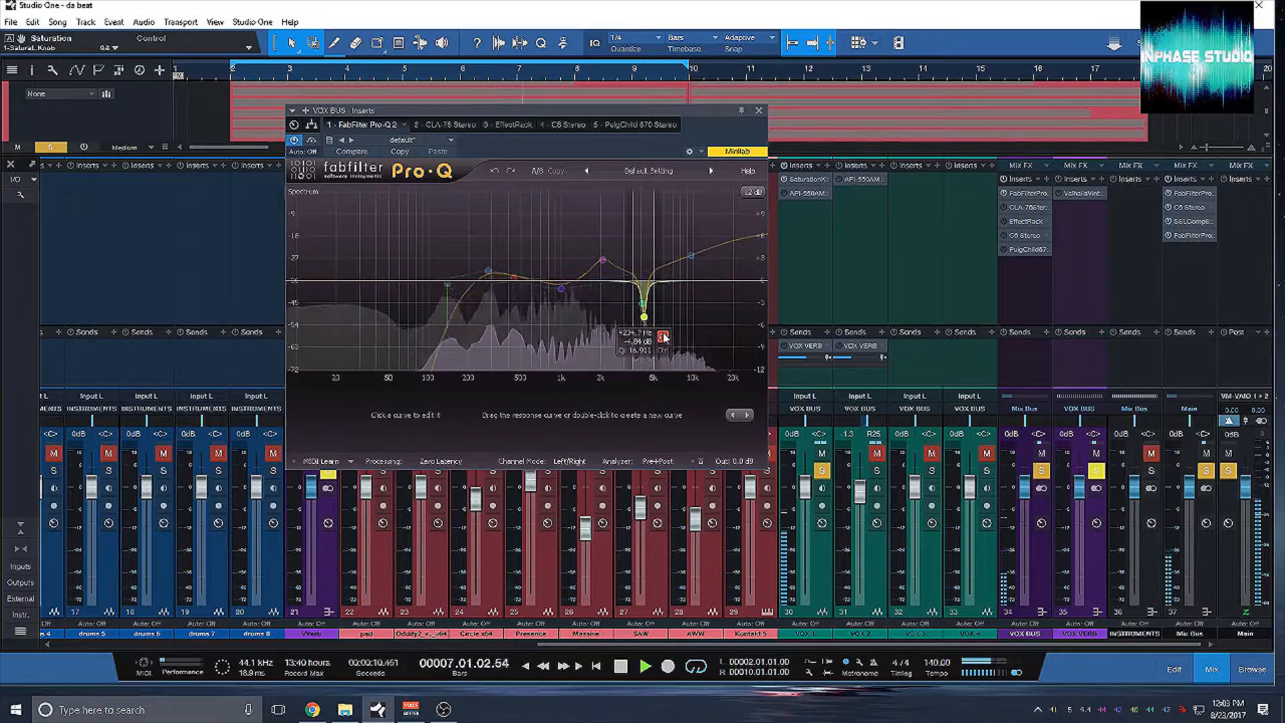
click(663, 338)
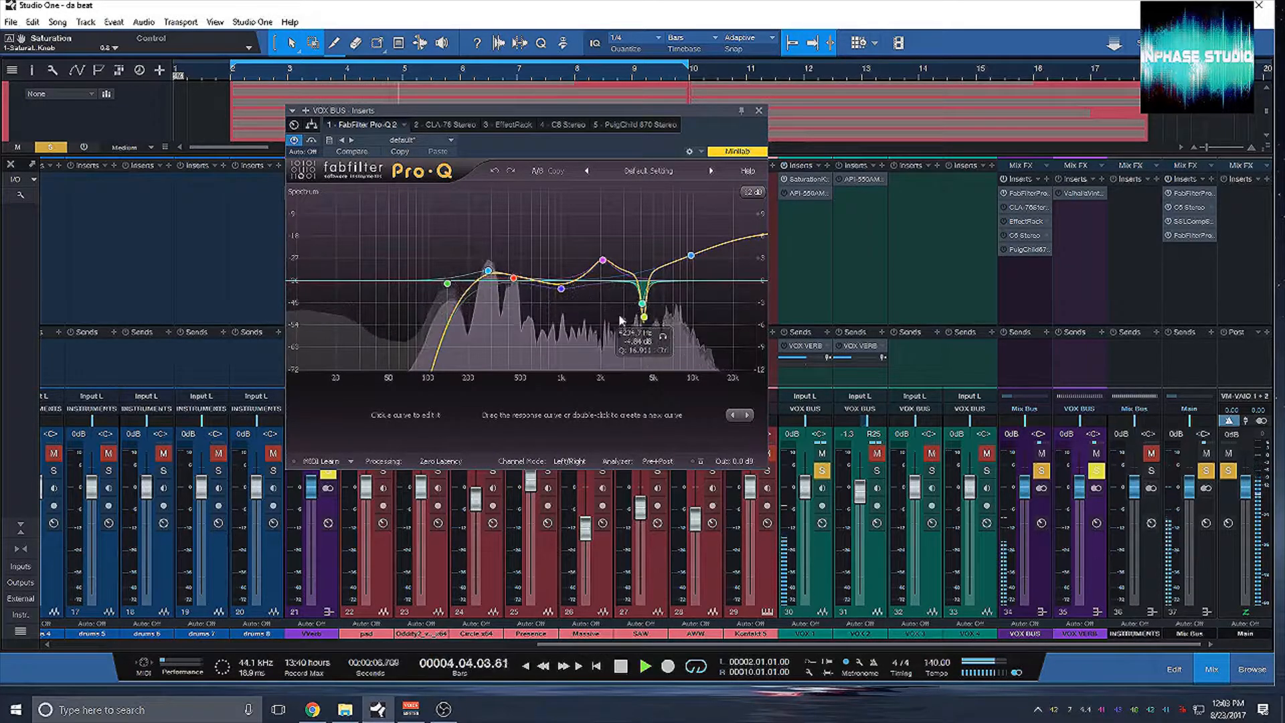
click(643, 304)
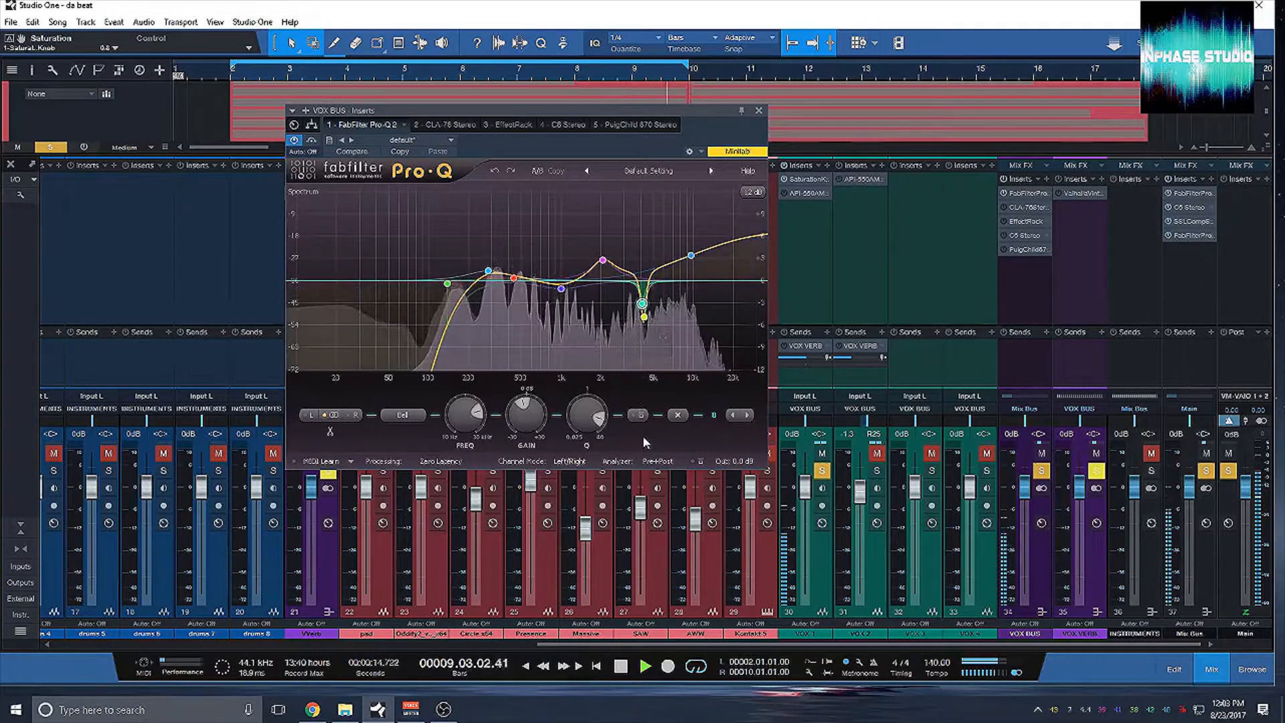
key(space)
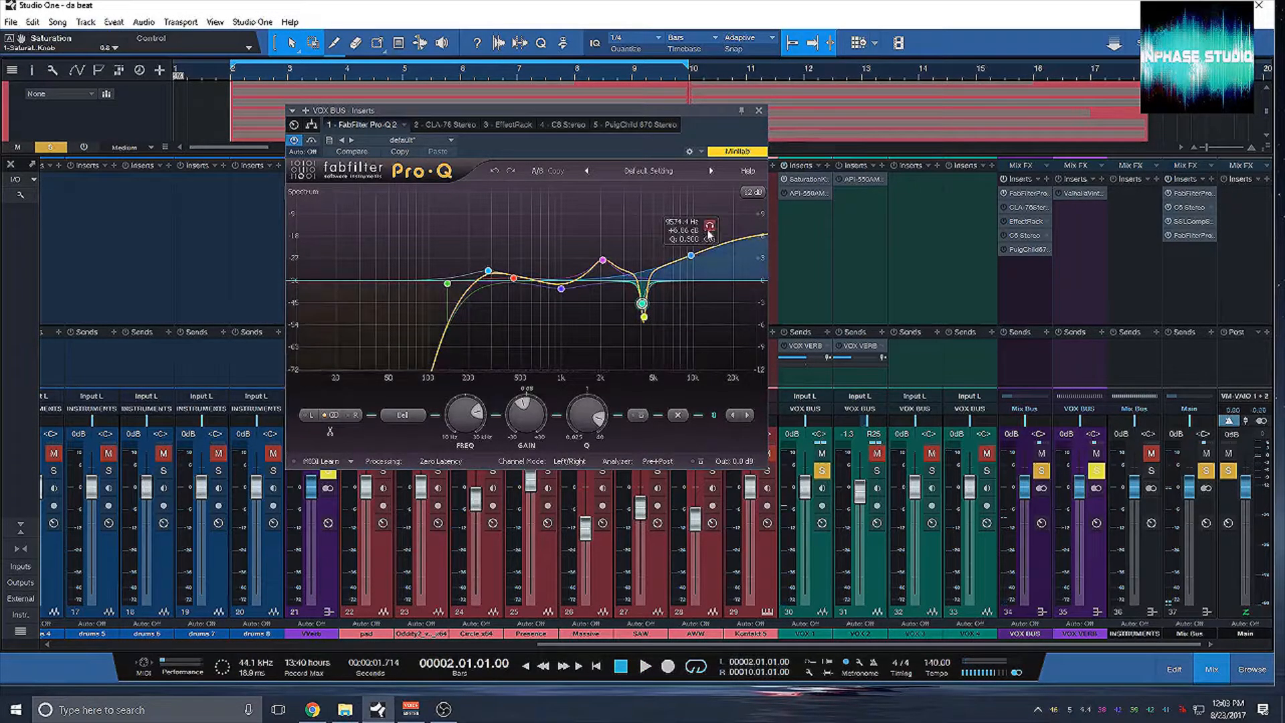
- Replay the vocal from bar 2 and audition the Pro-Q's high-shelf boost band in isolation
key(space)
click(709, 228)
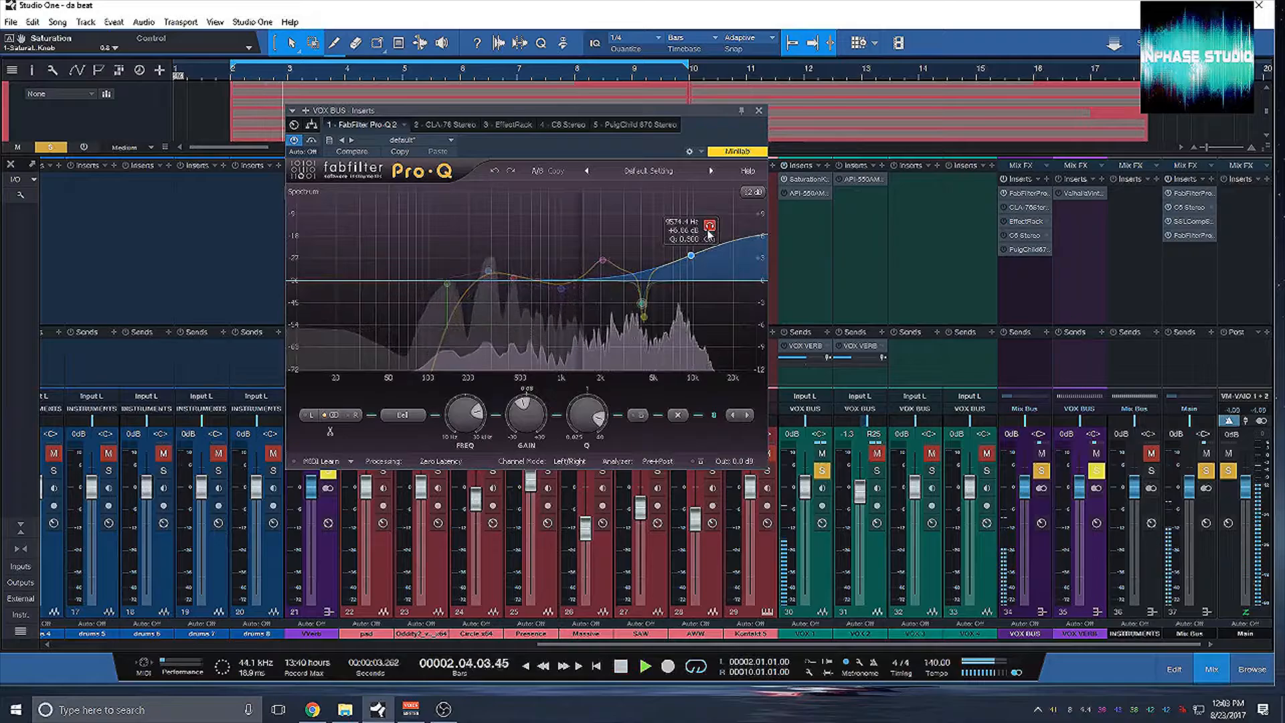
key(space)
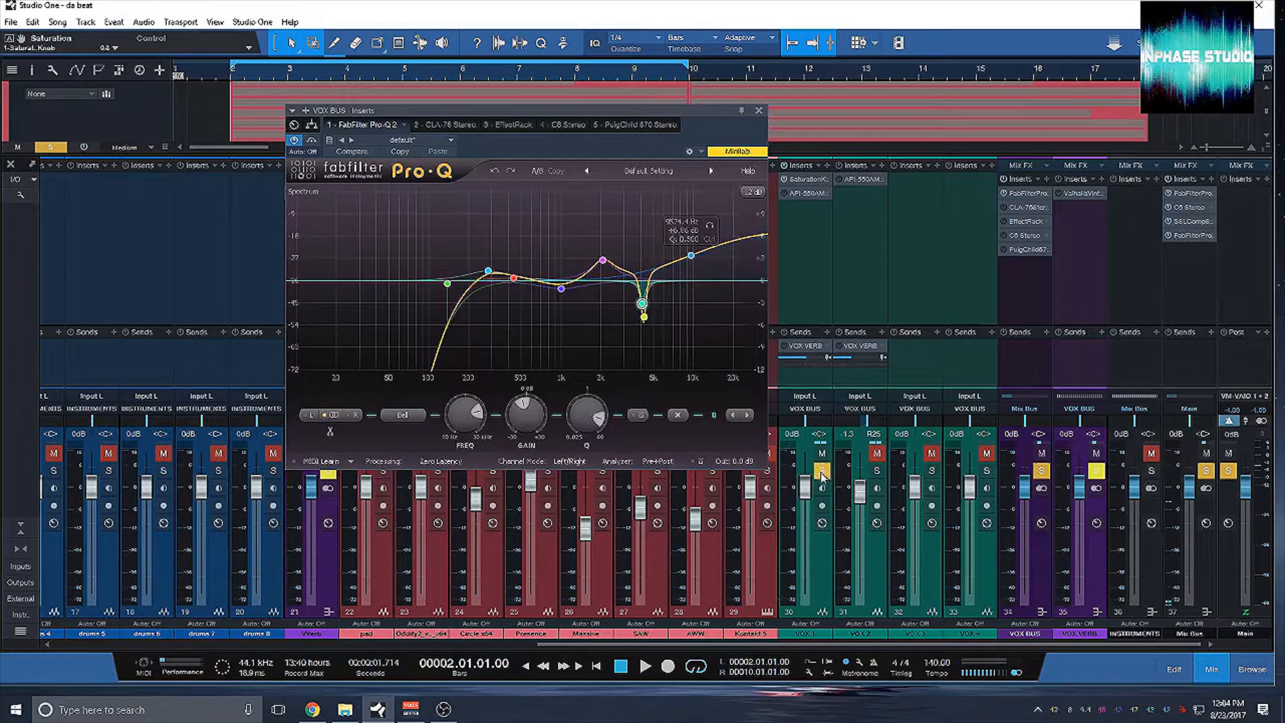
- Clear the vocal solos, mute VOX 2, and play the full mix from bar 2
click(1042, 471)
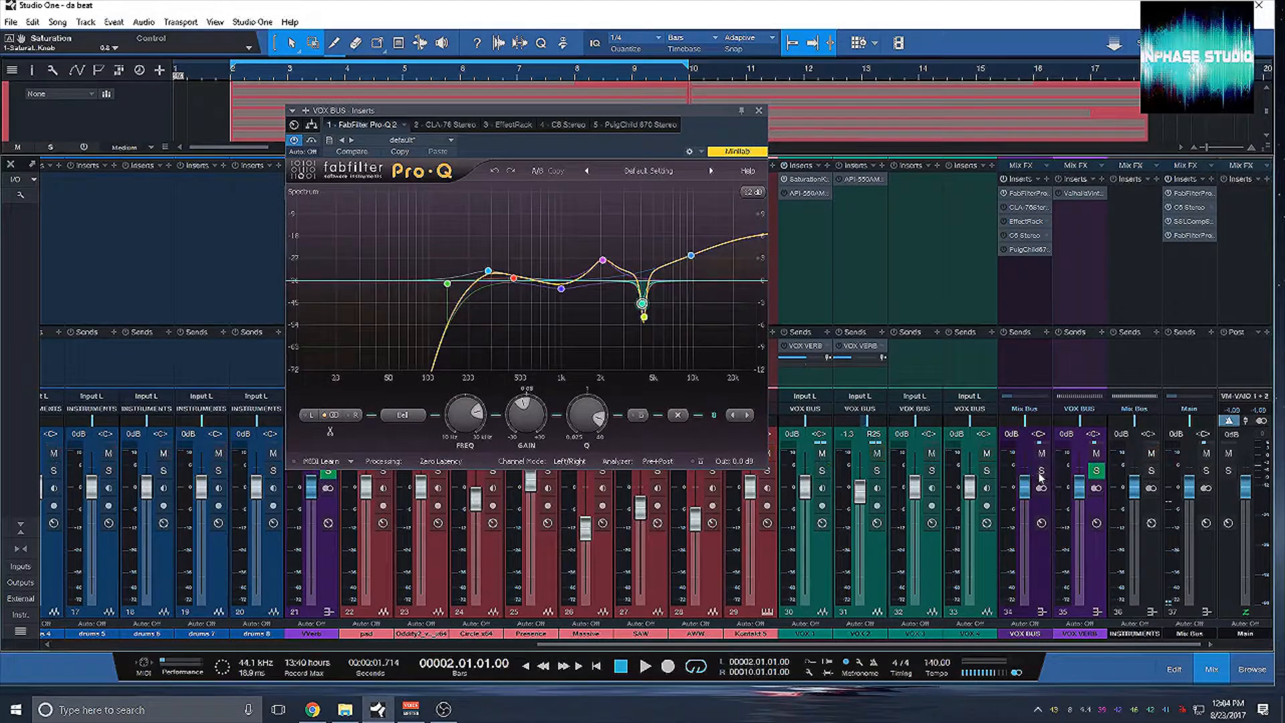
click(876, 453)
key(space)
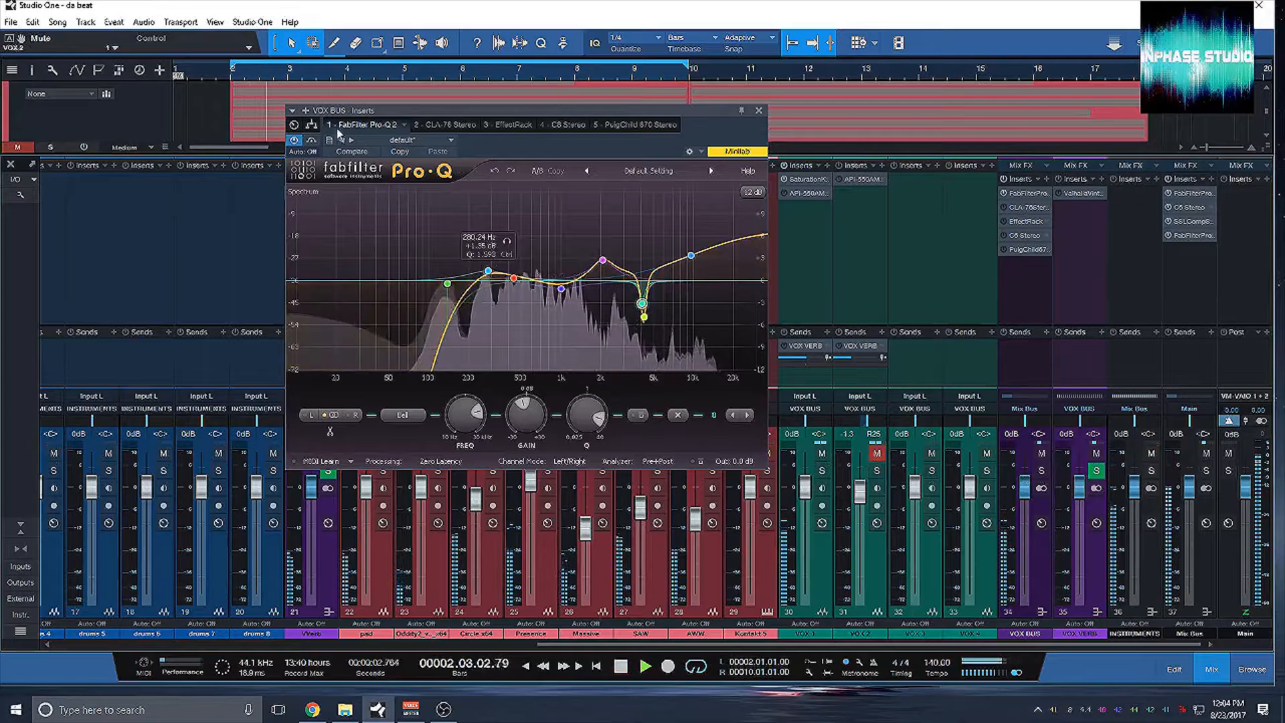
- Replay the full mix to compare the vocal with the VOX BUS Pro-Q active and bypassed
click(295, 142)
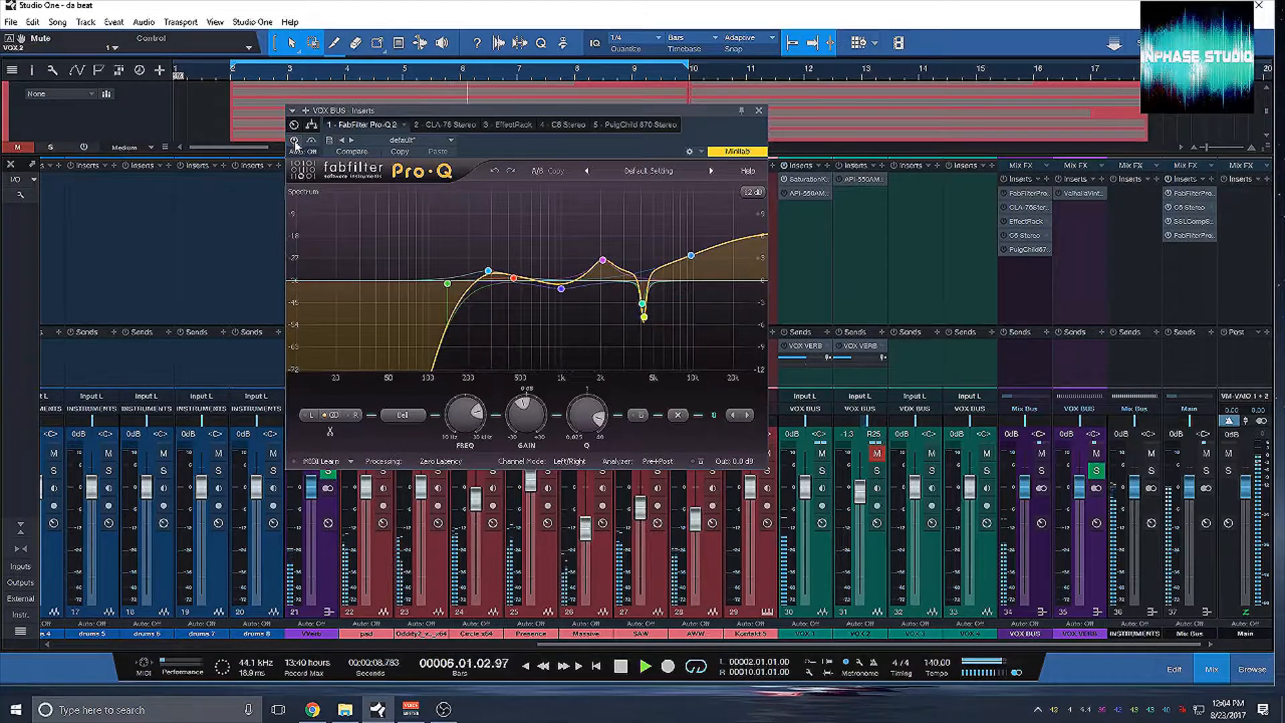
click(295, 142)
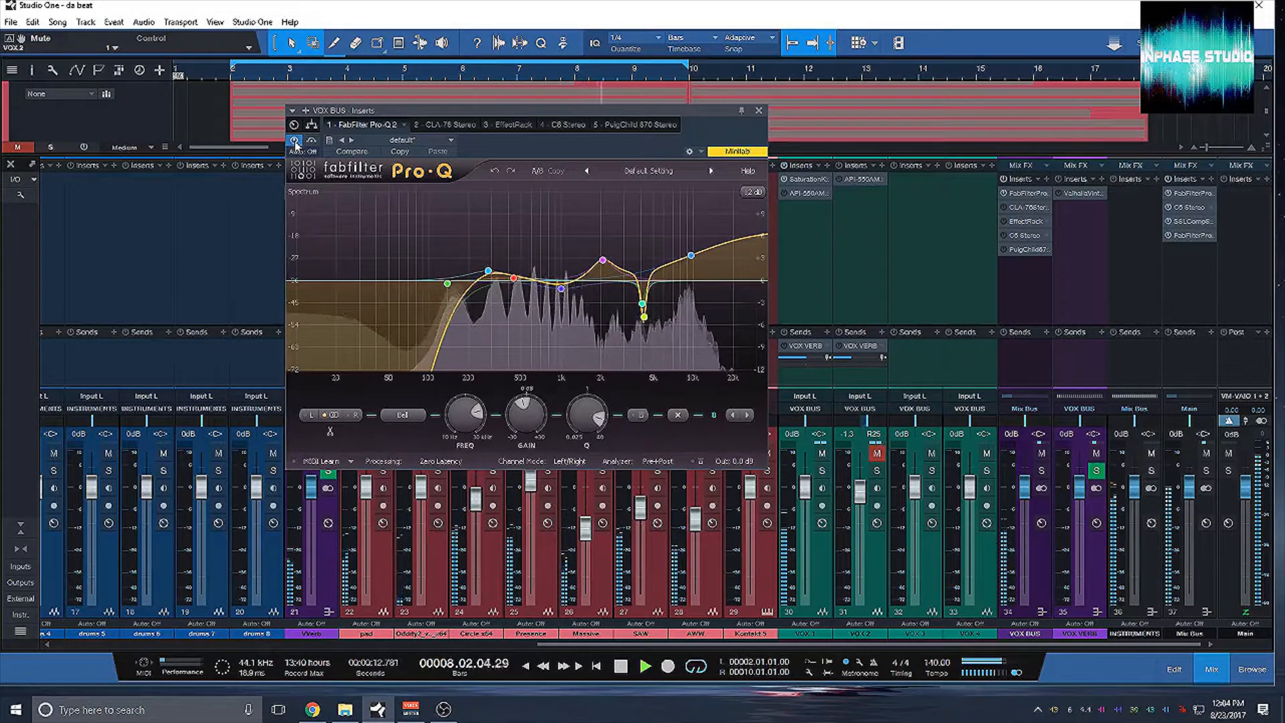
key(space)
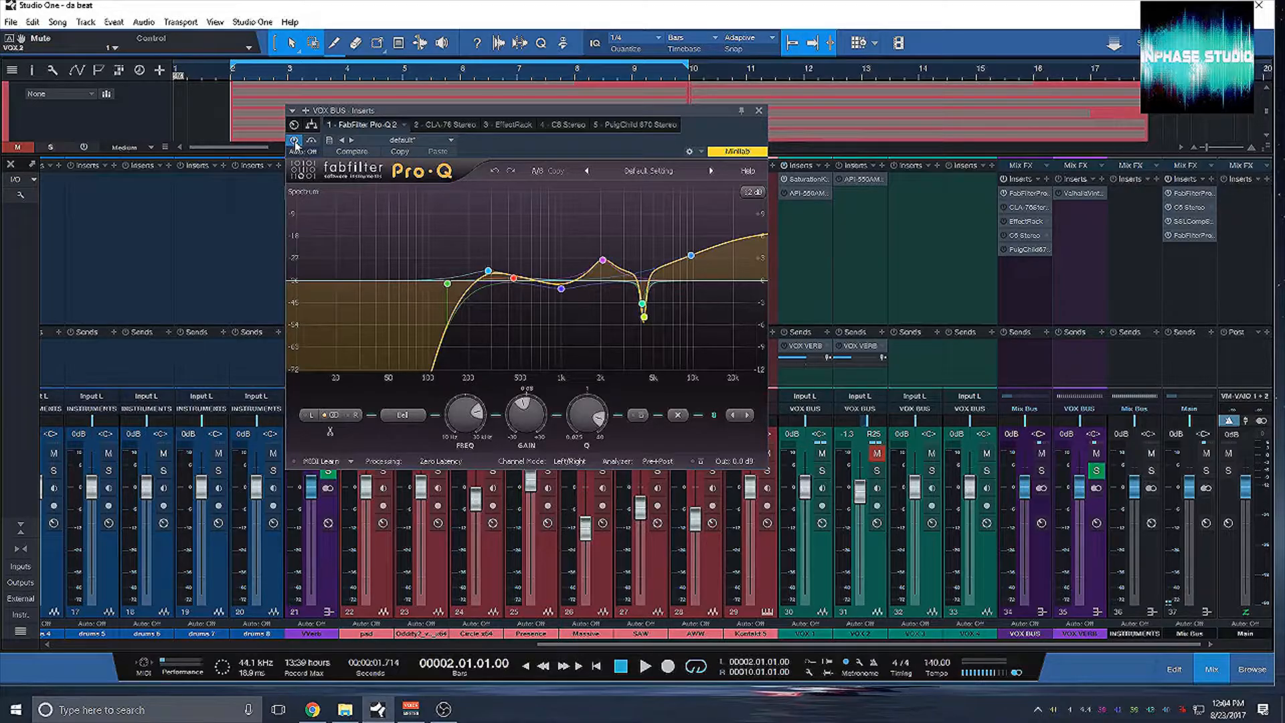
key(space)
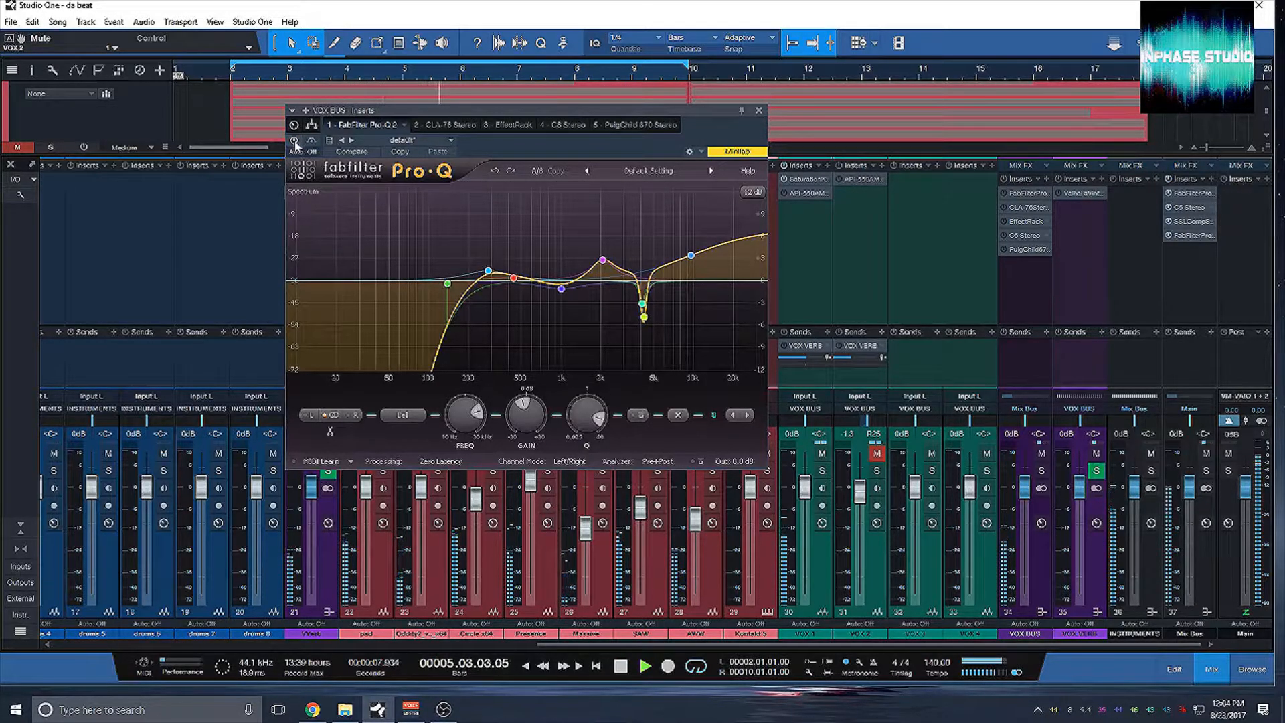
key(space)
key(space)
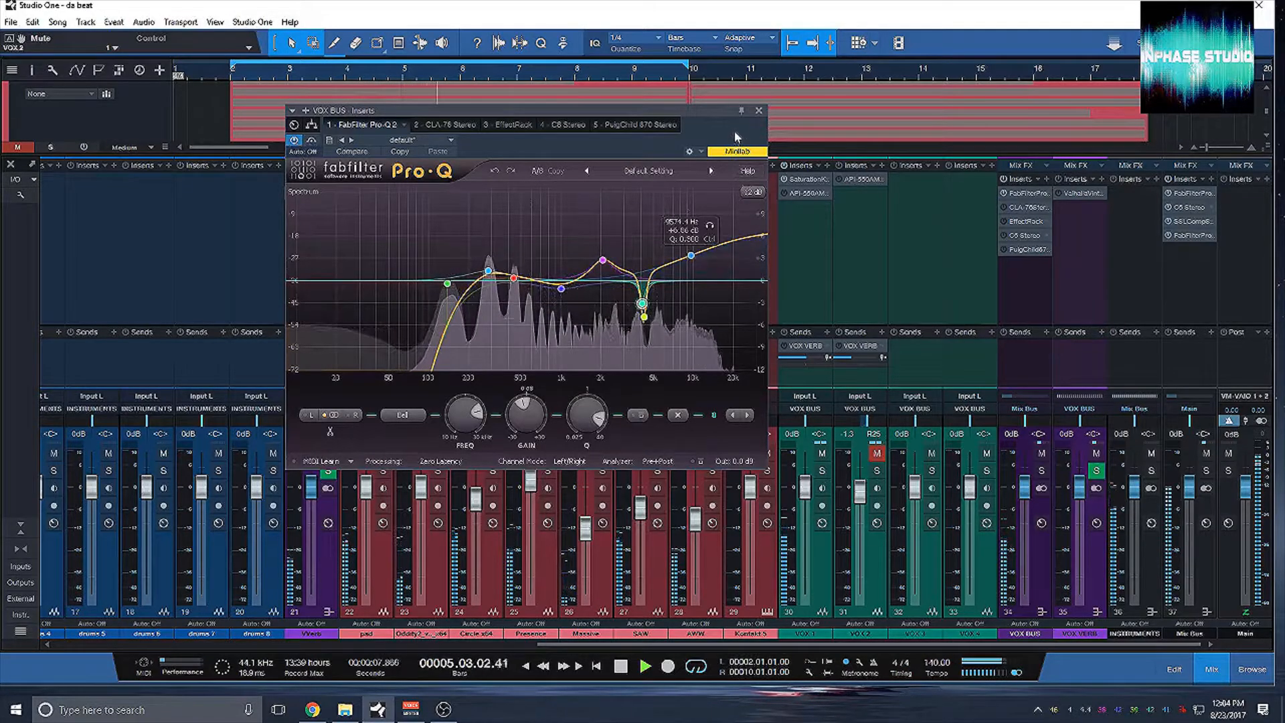
key(space)
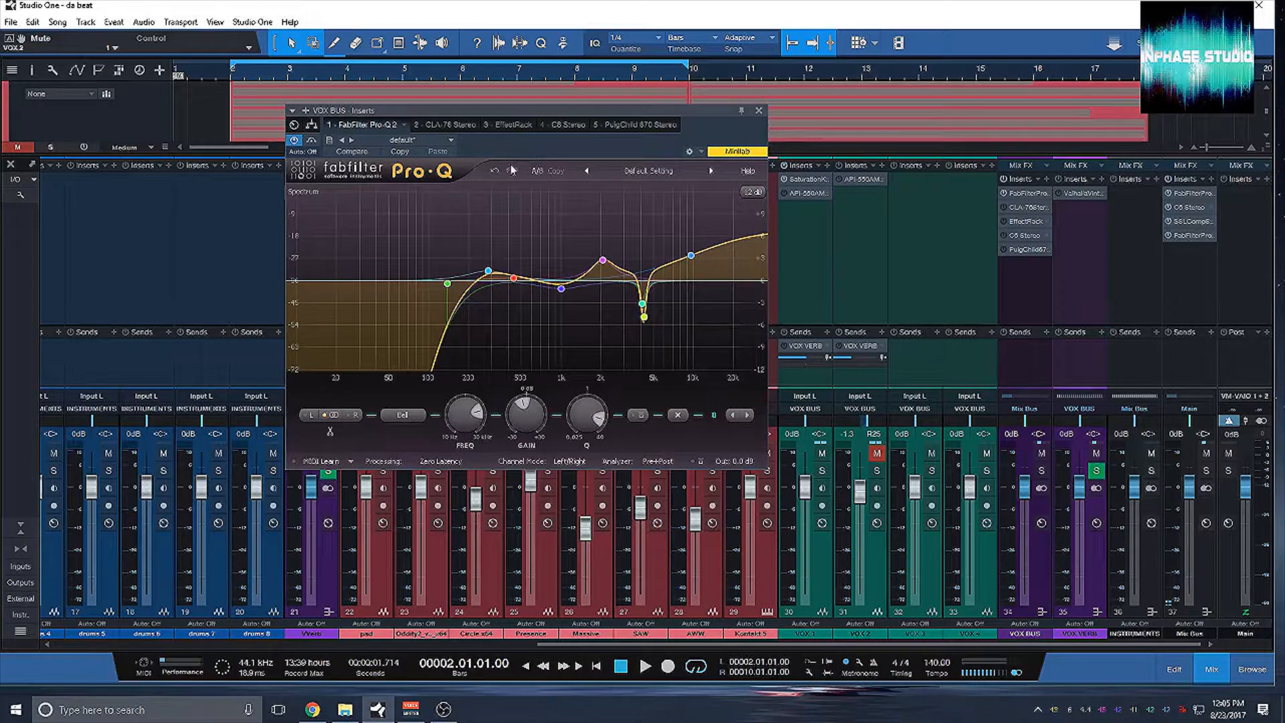
- Show the CLA-76 compressor of VOX BUS and activate it while playing the full mix from bar 2
click(448, 123)
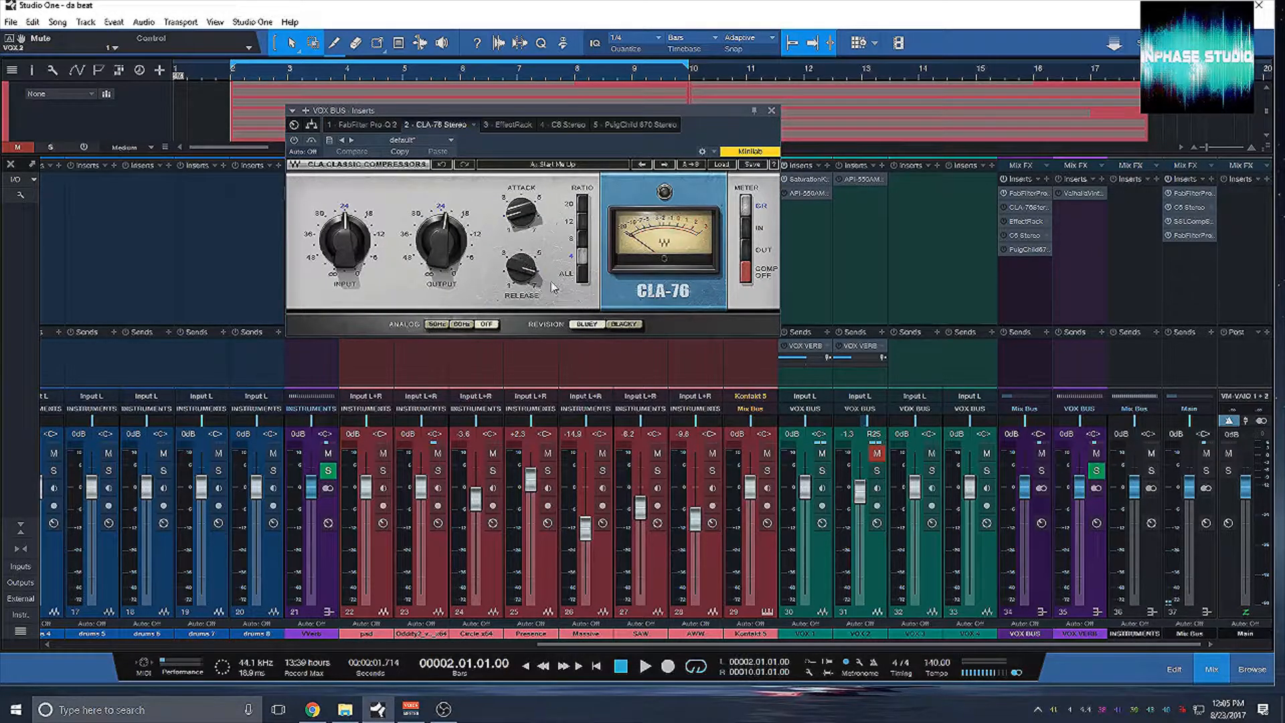
key(space)
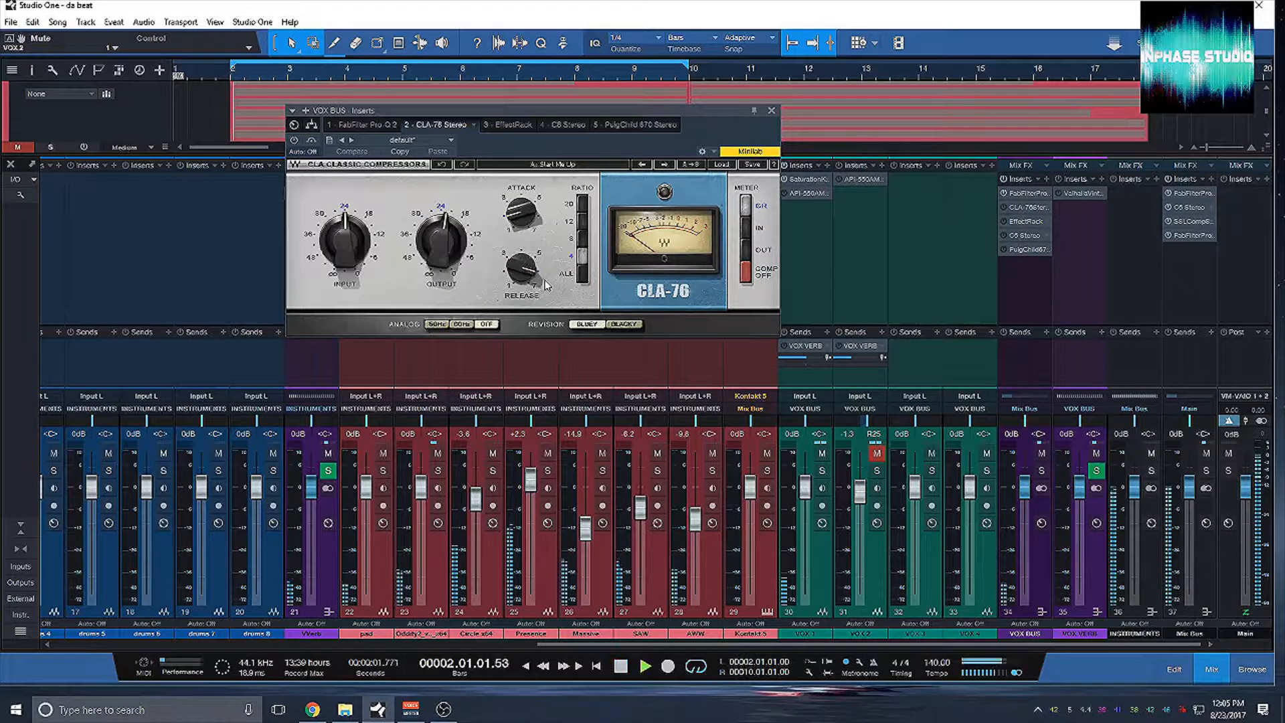
click(294, 140)
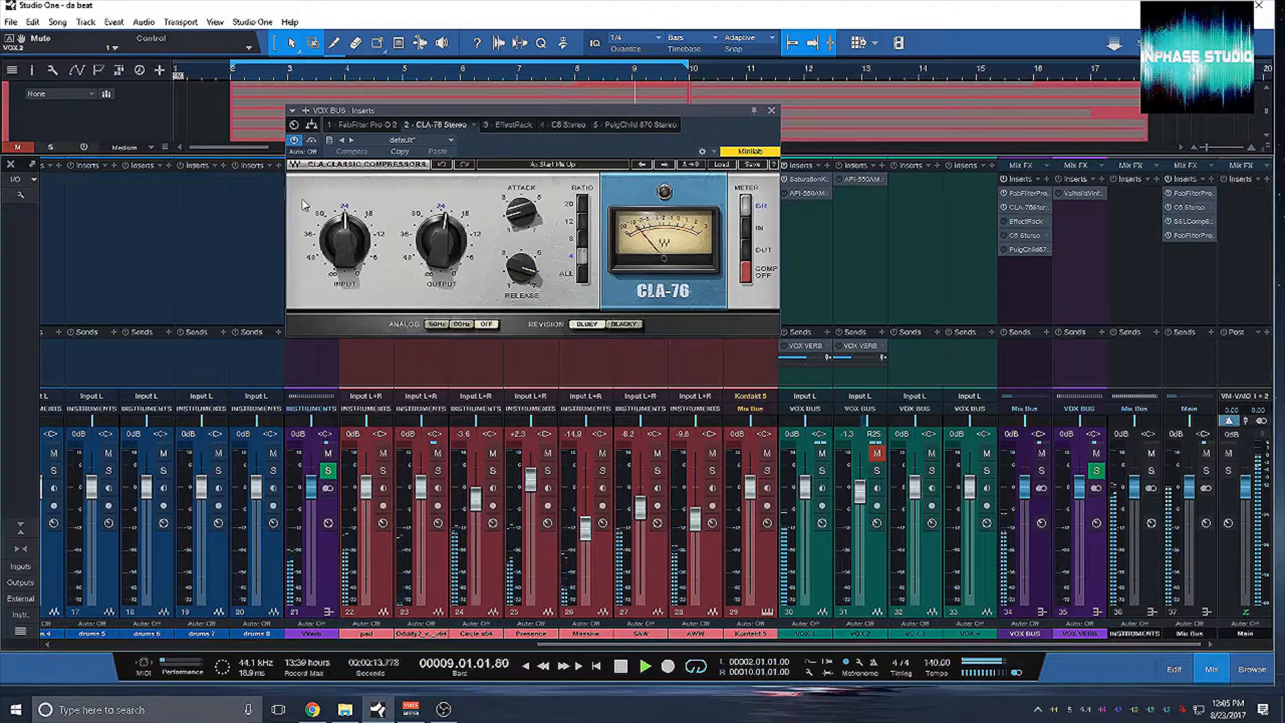
- Replay the full mix from bar 2 while examining the attack and release settings of the VOX BUS CLA-76
key(space)
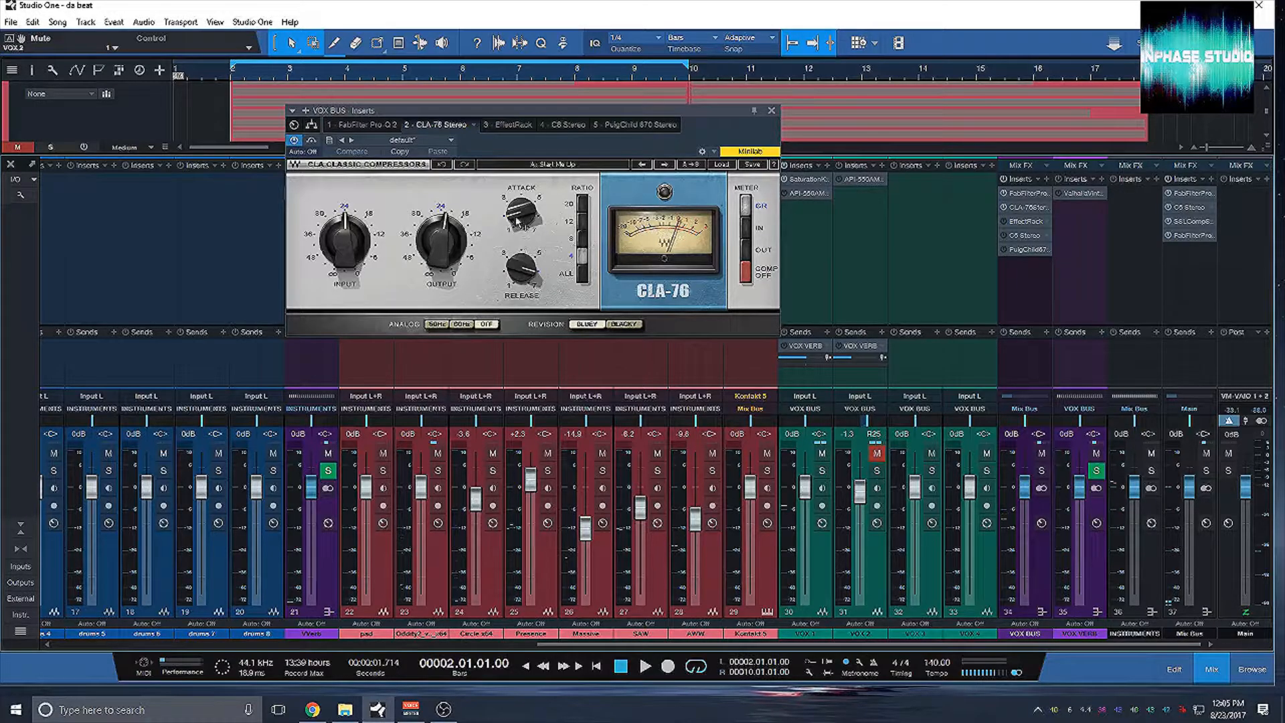
mouse_move(517, 221)
mouse_move(519, 274)
key(space)
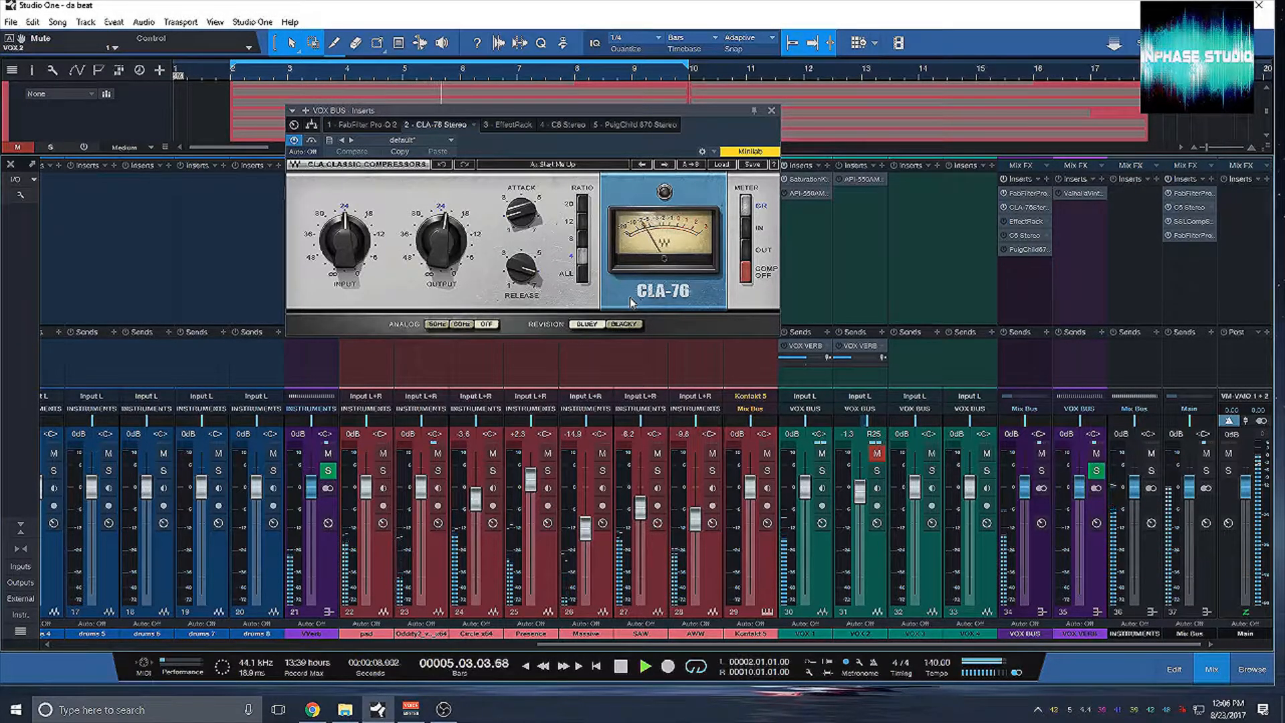
key(space)
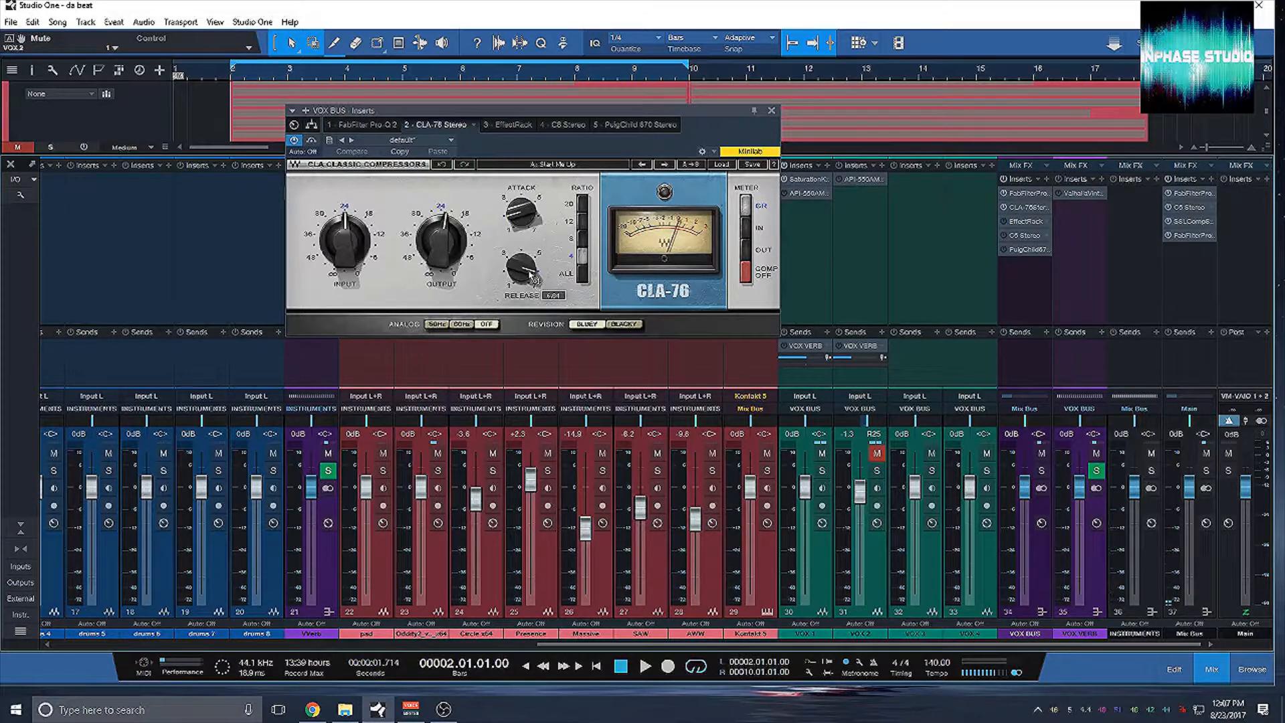
- Set the CLA-76 release to 1.00 and play the full mix from bar 2
drag(532, 274, 532, 312)
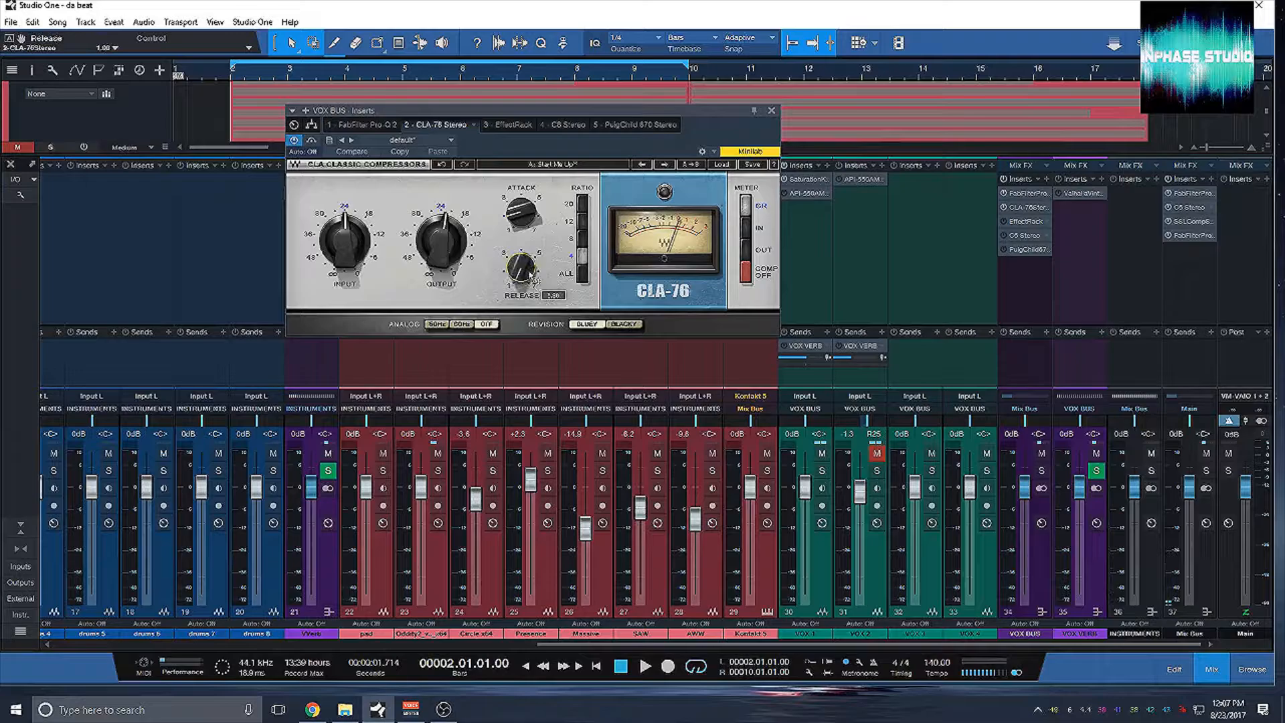
key(space)
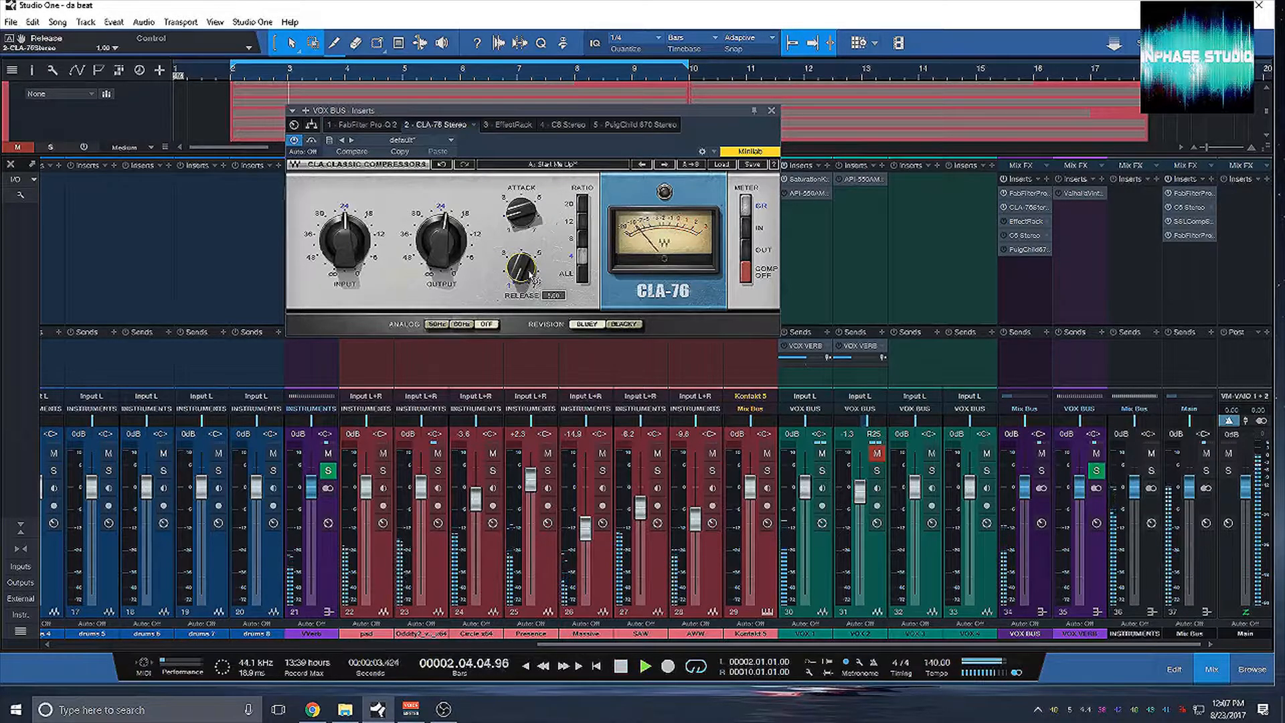
key(space)
- Audition the full mix from bar 2 with the CLA-76 release at 7.00, and settle the release at 6.64
drag(530, 275, 531, 228)
key(space)
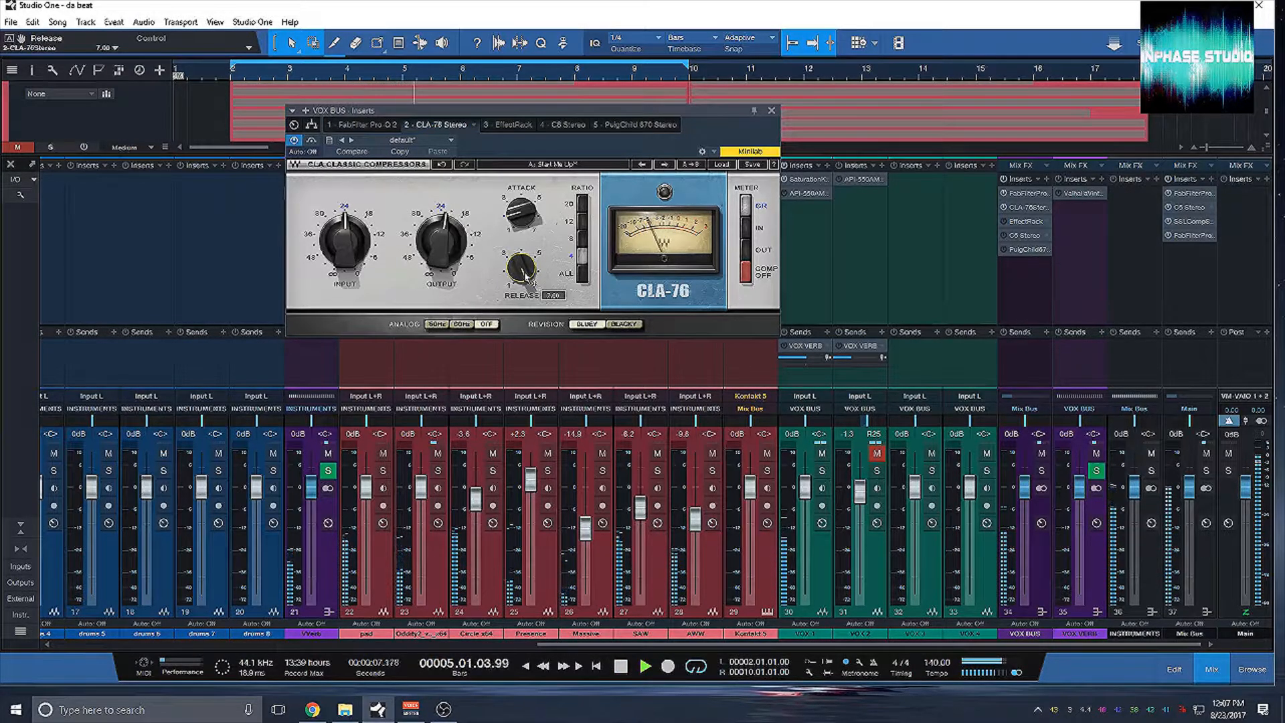
key(space)
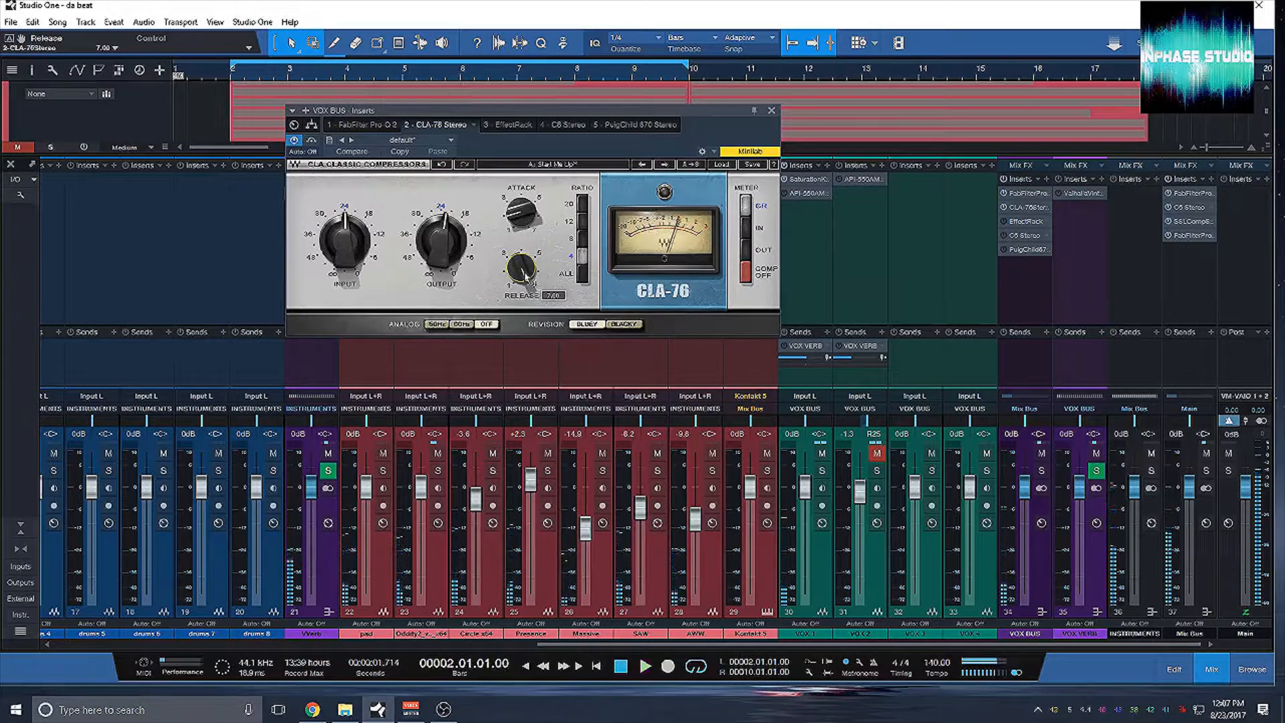
drag(525, 277, 526, 233)
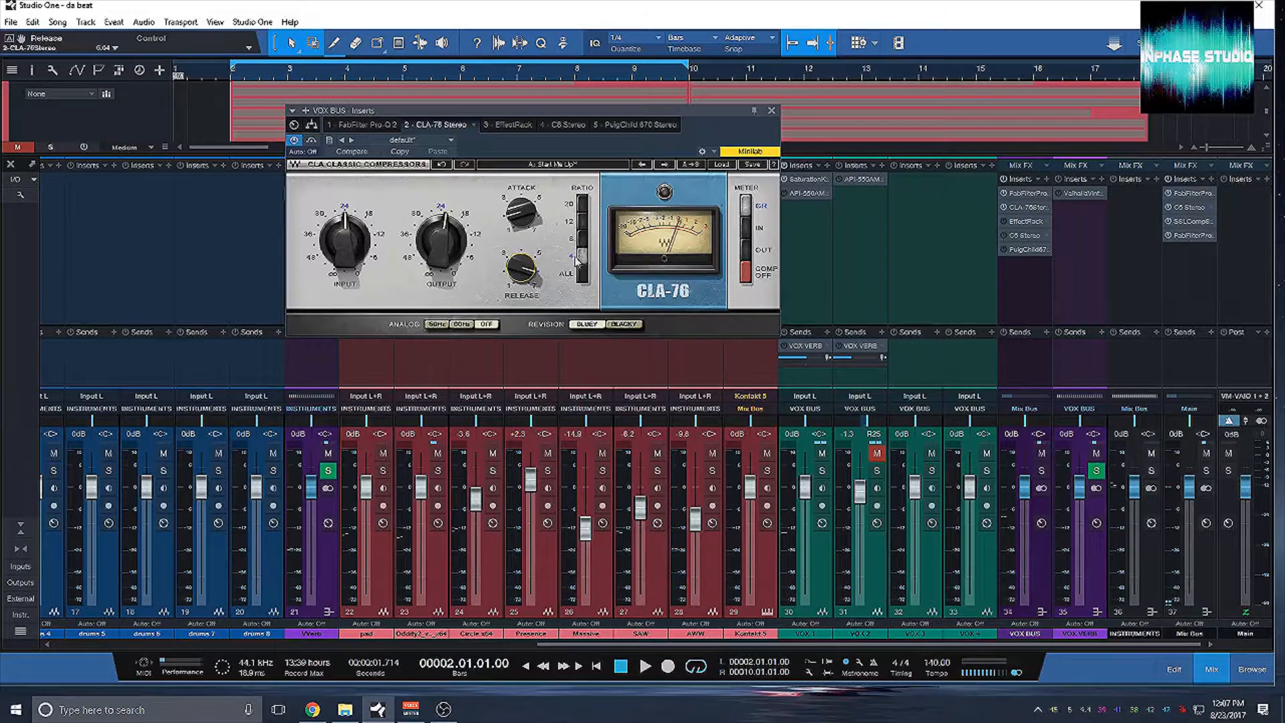
- Show the EffectRack insert of VOX BUS and bypass its Decapitator module
click(514, 124)
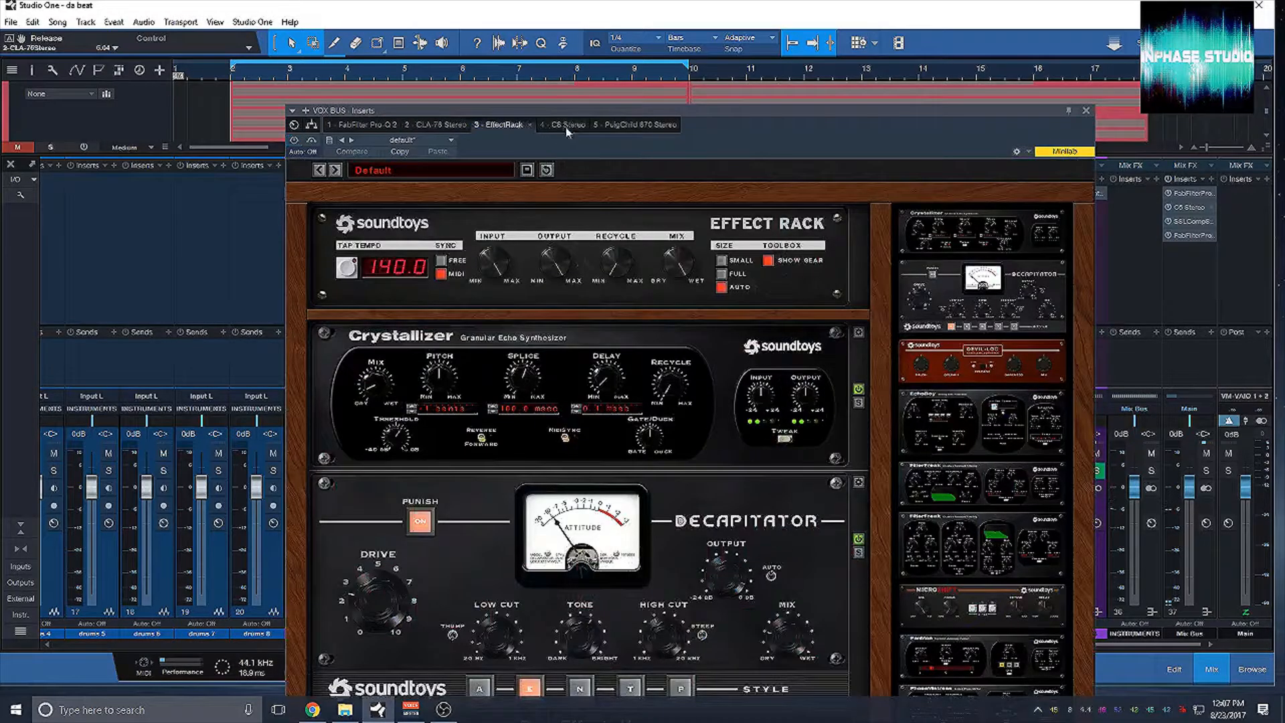
drag(607, 117, 584, 61)
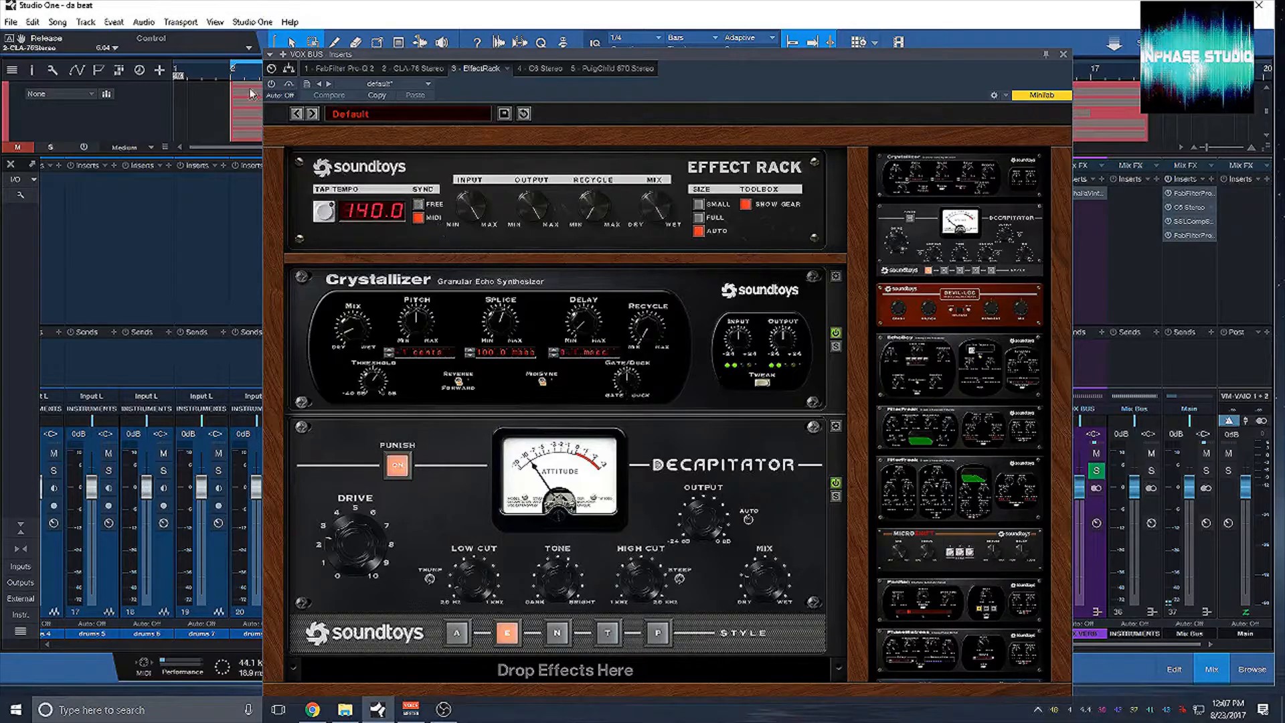
click(837, 483)
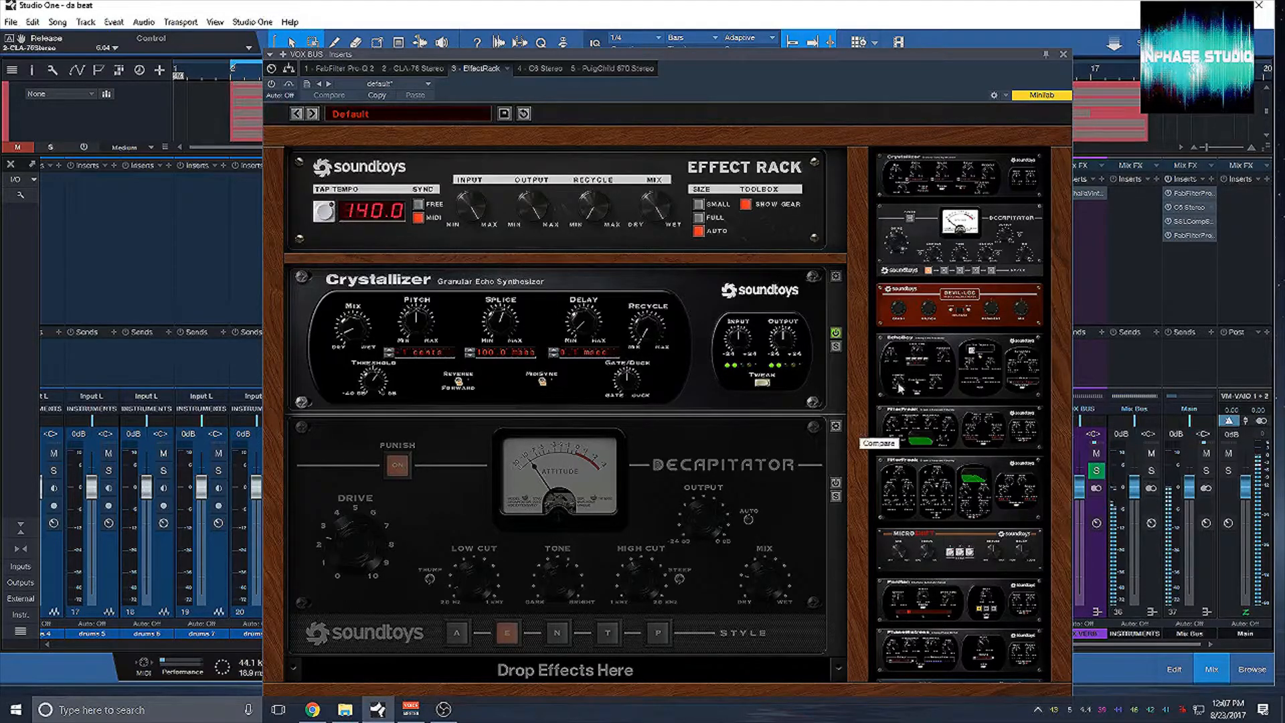
drag(914, 57, 829, 37)
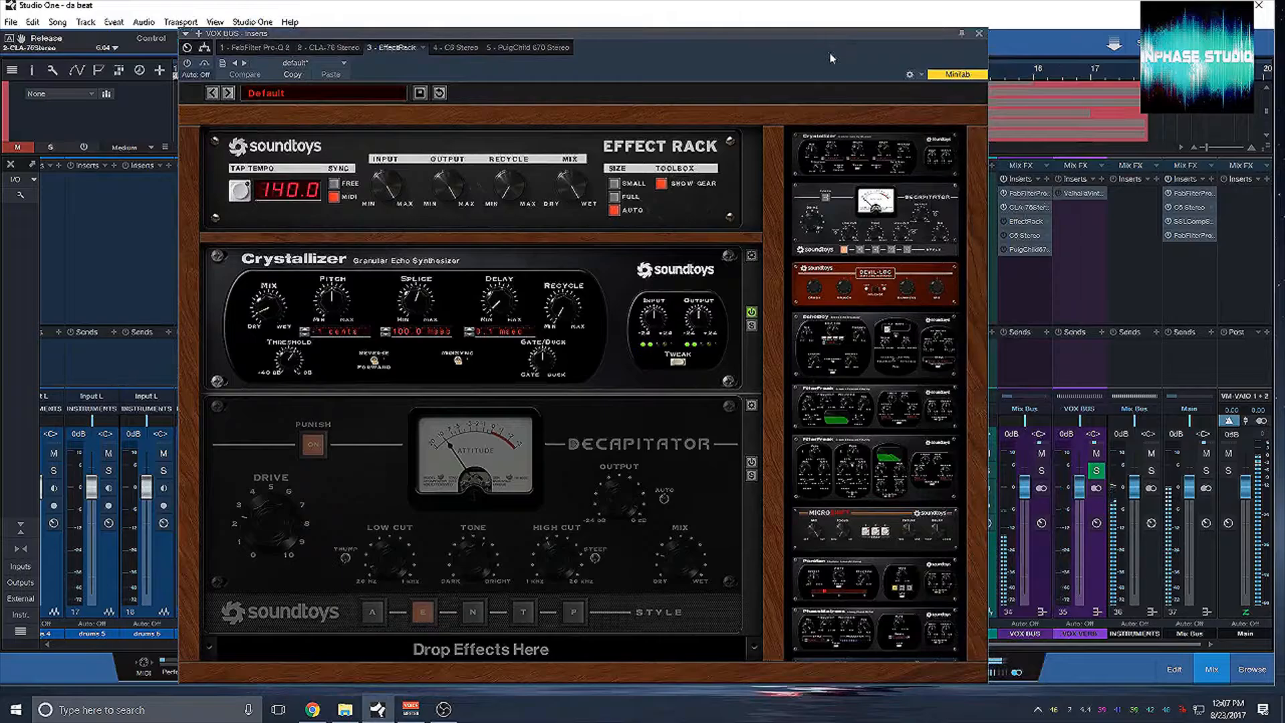
- Solo VOX BUS and compare the vocal with the EffectRack active and bypassed, leaving it active
click(1041, 471)
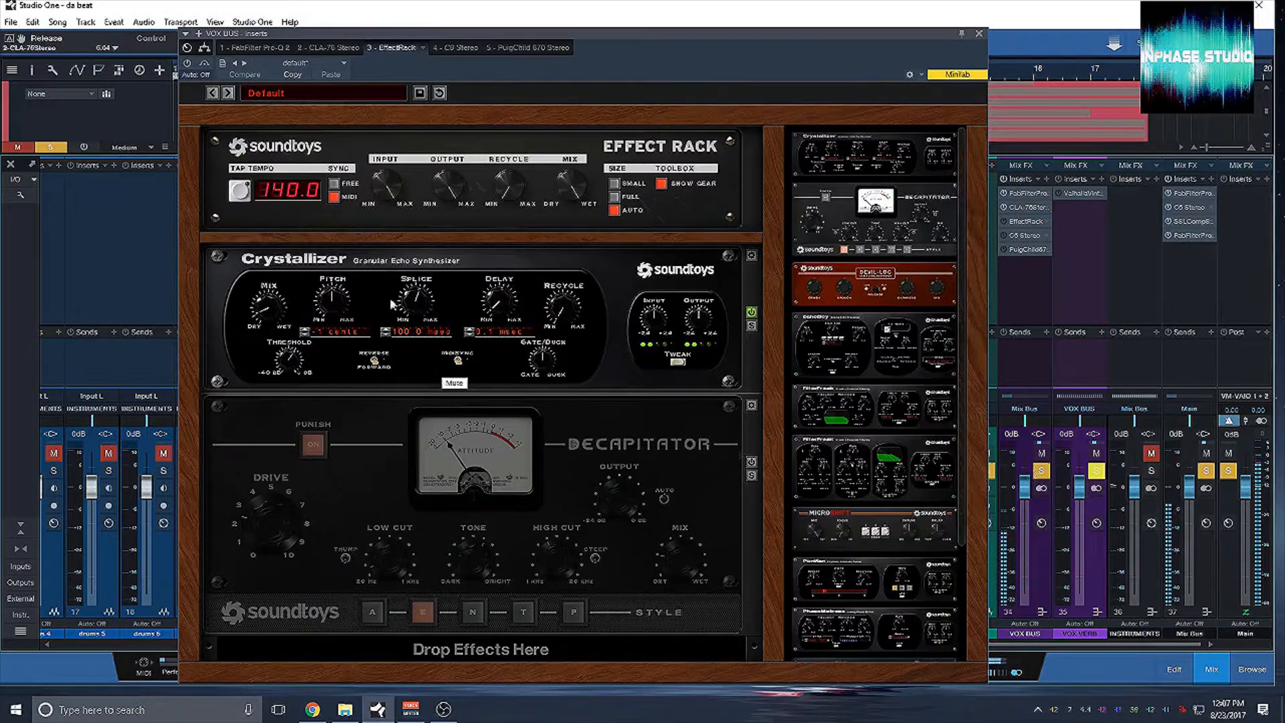
click(189, 62)
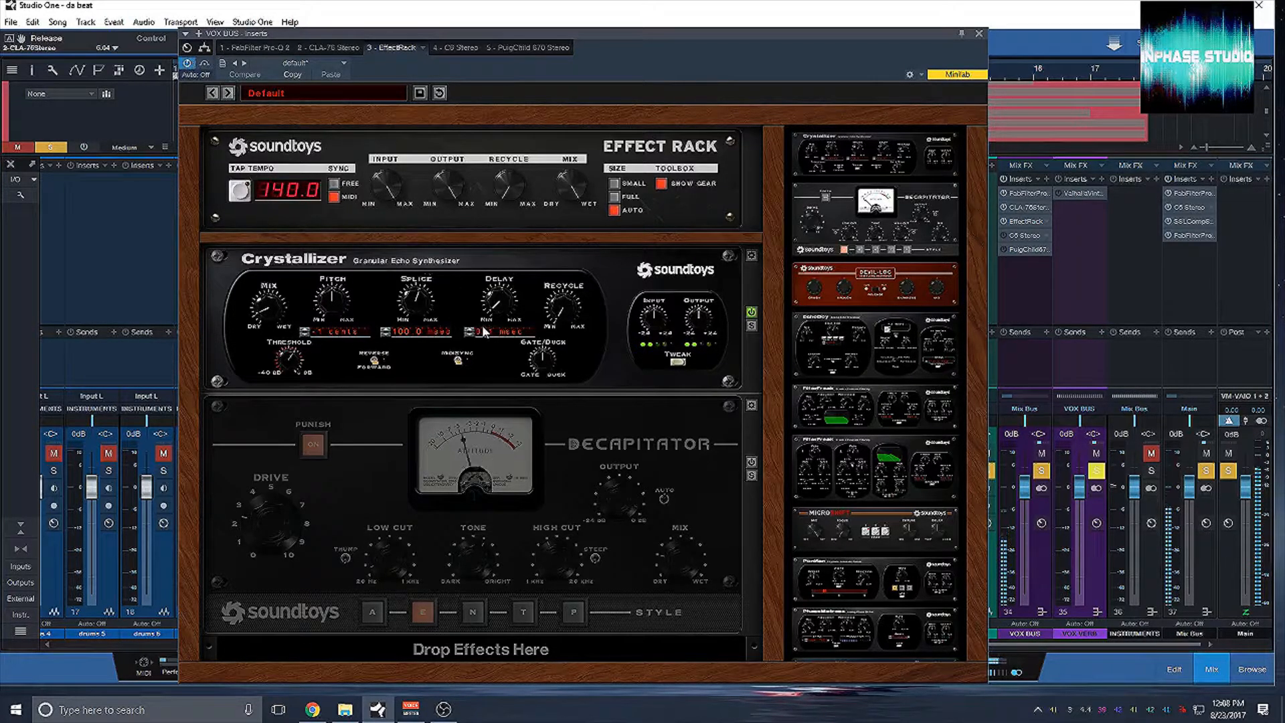
click(187, 63)
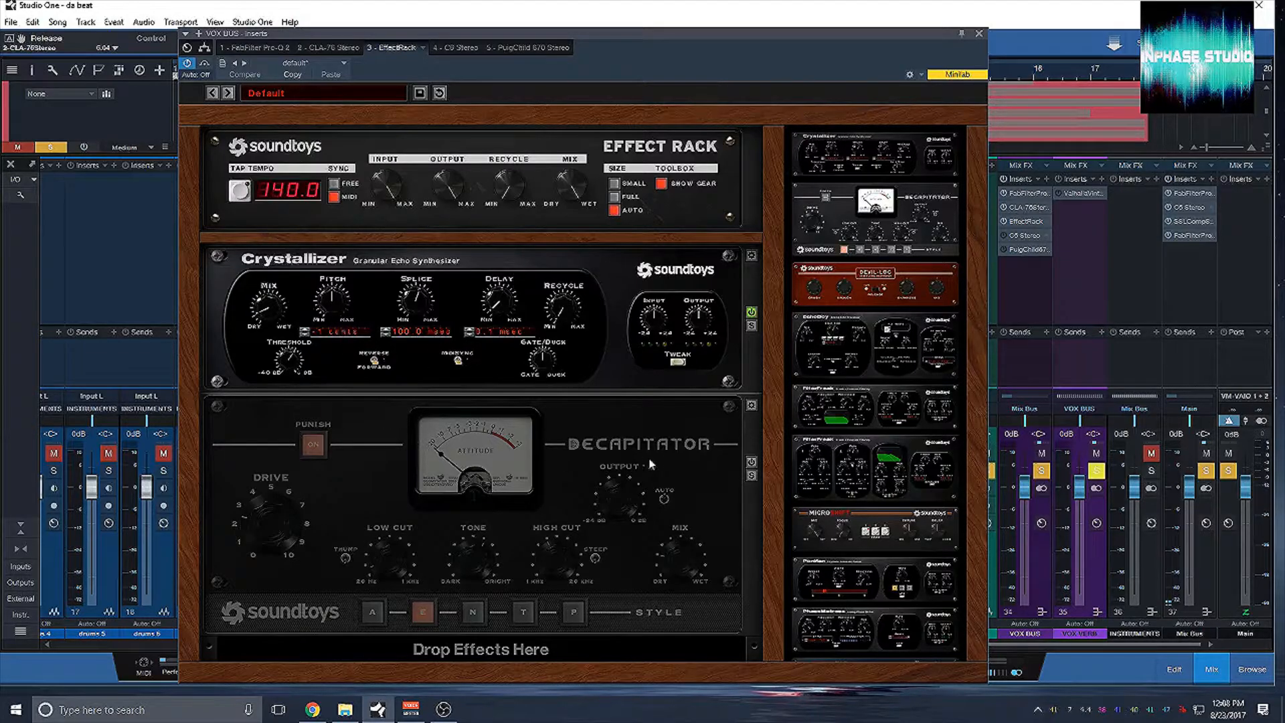
- Compare the soloed vocal with the Decapitator off and on, leaving the module on, and replay from bar 2
click(752, 461)
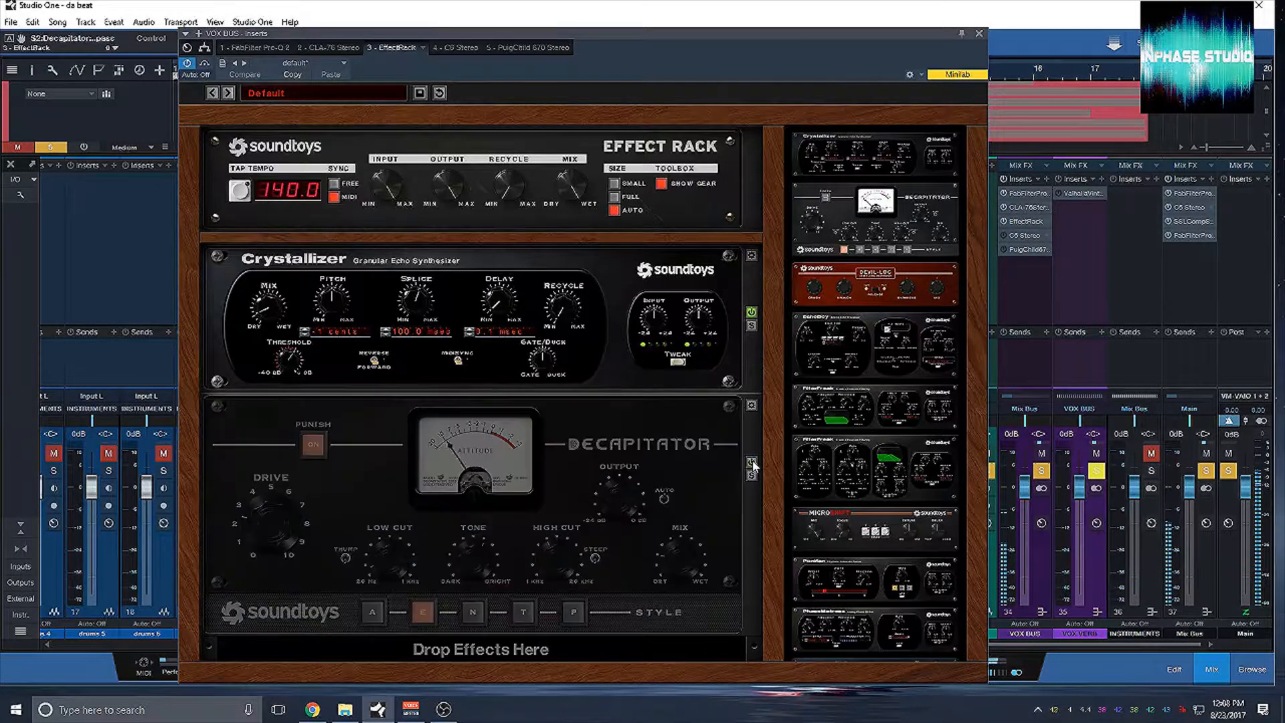
click(752, 462)
click(751, 461)
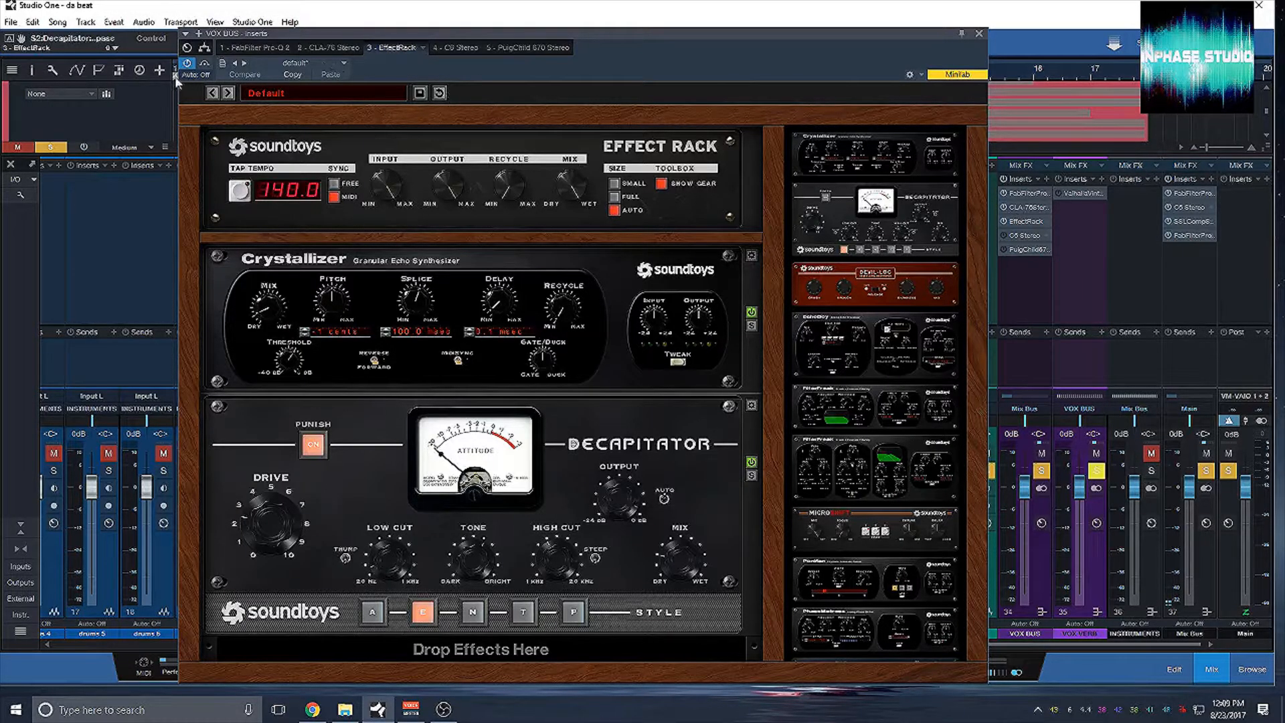
key(space)
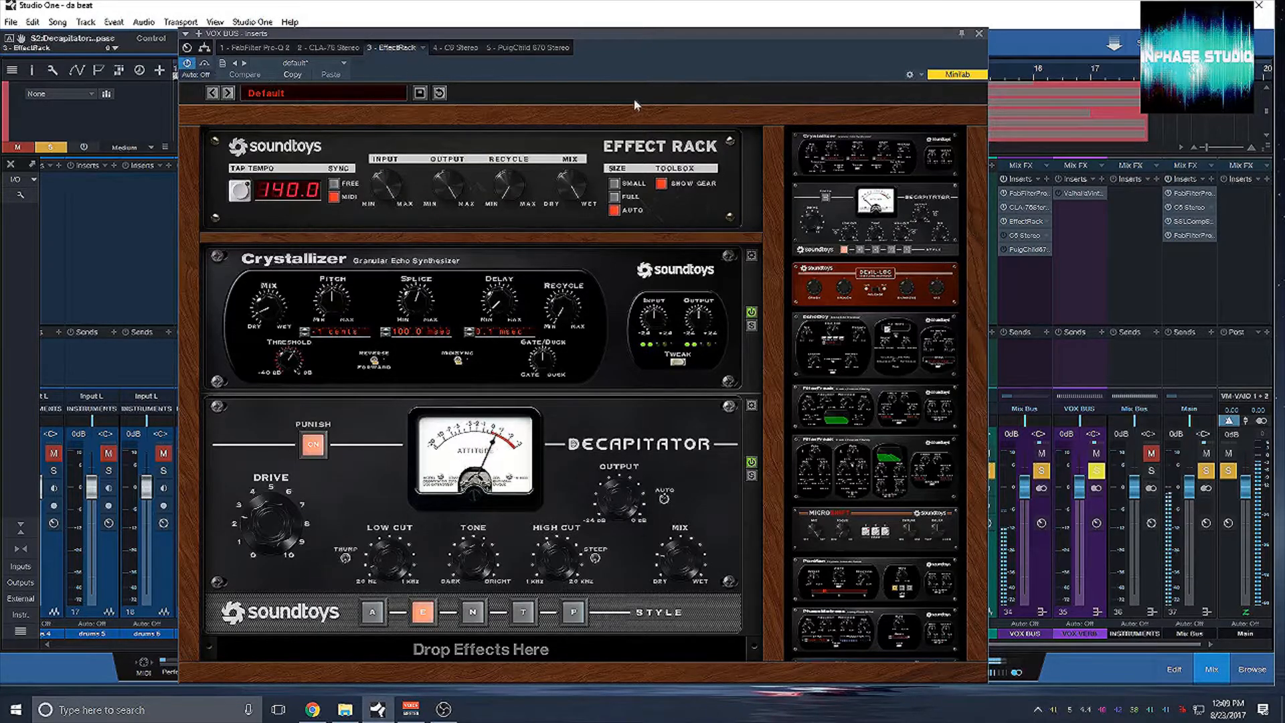
- Close the EffectRack, clear the VOX BUS solo, and play the full mix from bar 2
click(978, 34)
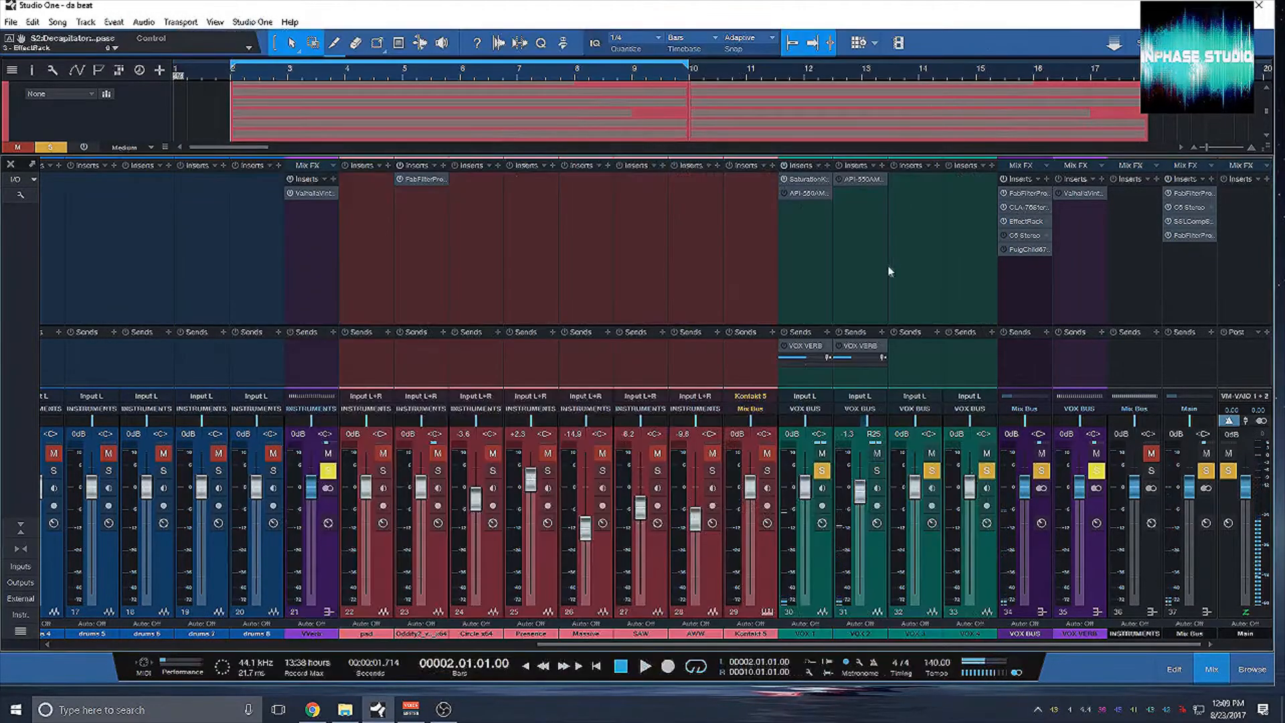
click(1041, 472)
key(space)
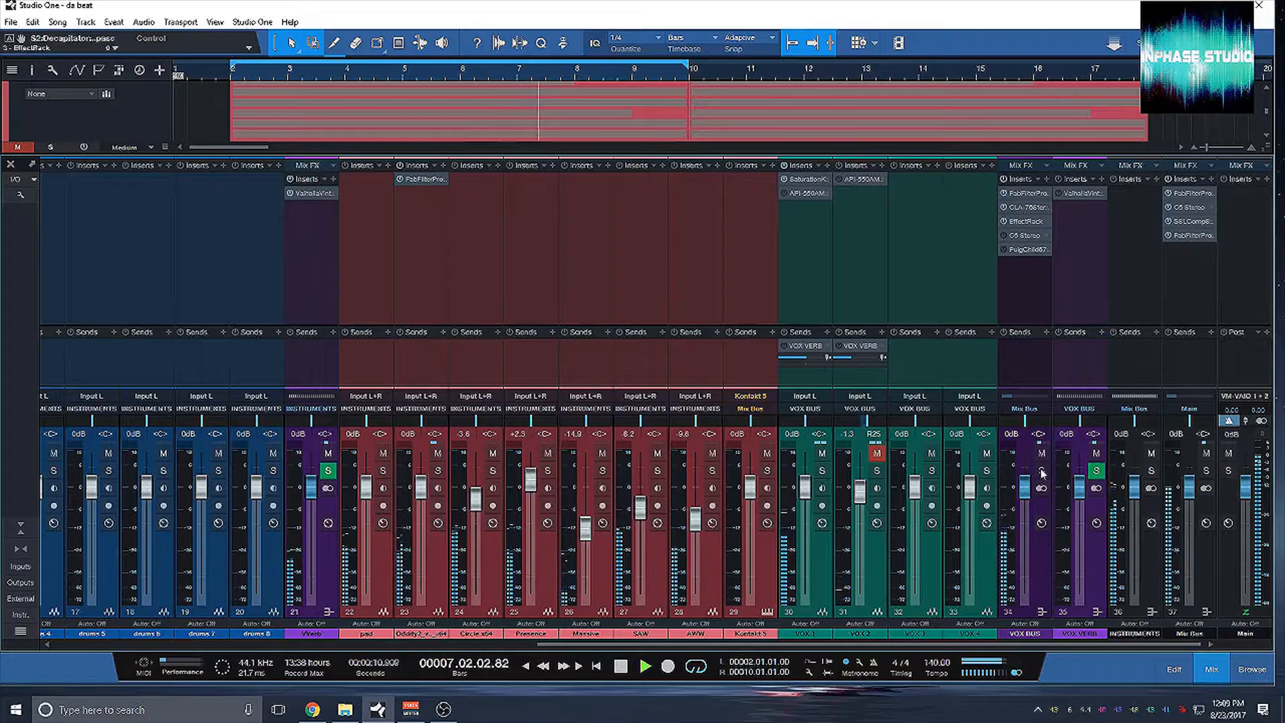
key(space)
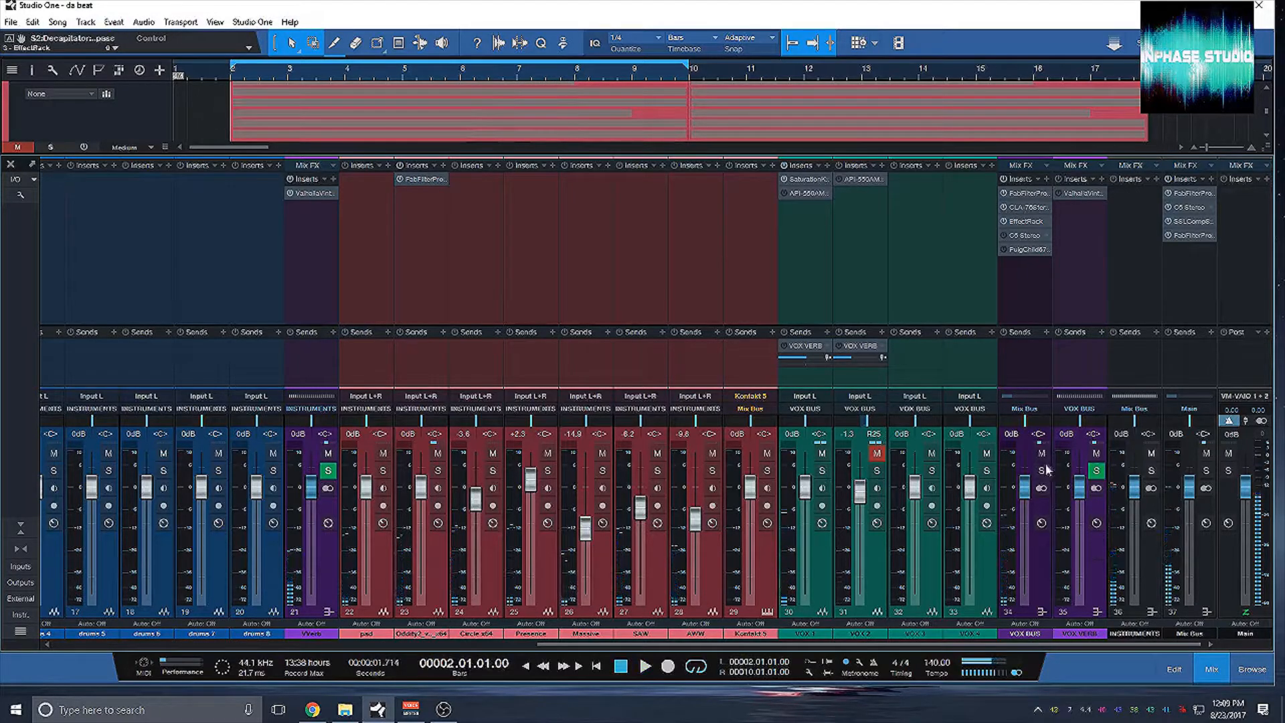
- Show the C6 multiband compressor of VOX BUS and activate it while playing the full mix from bar 2
click(1024, 237)
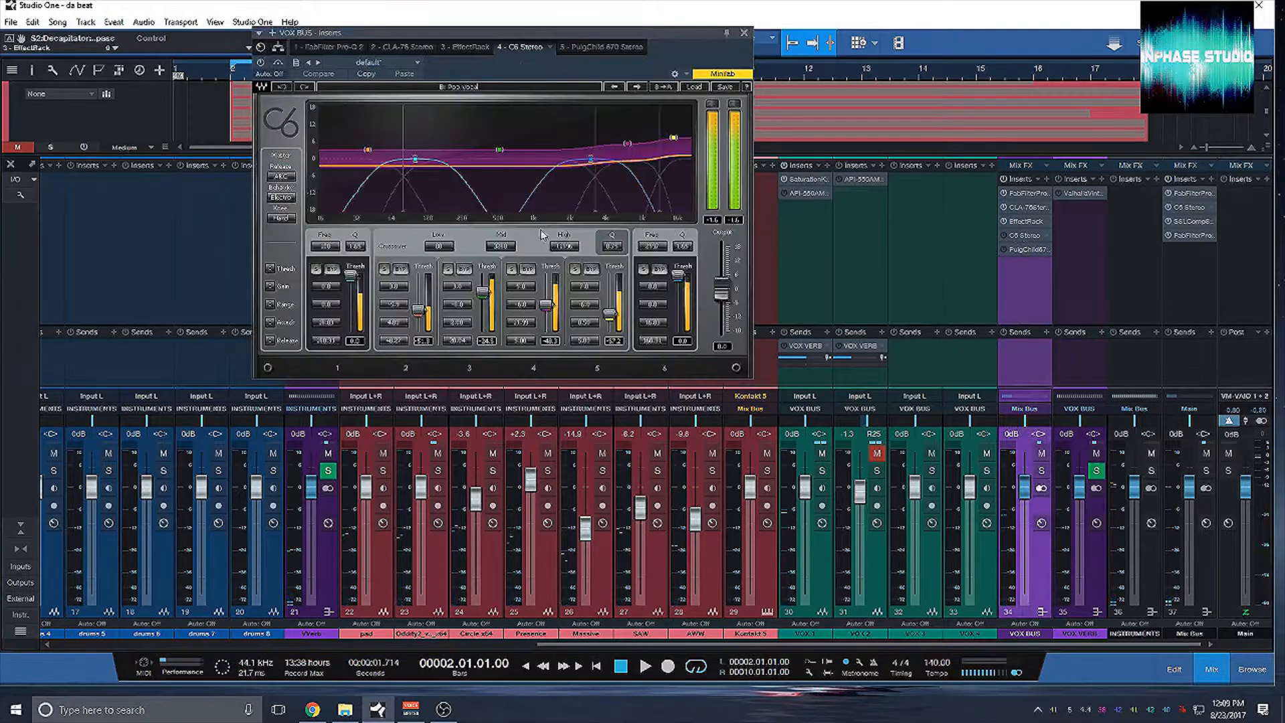
drag(546, 33, 547, 101)
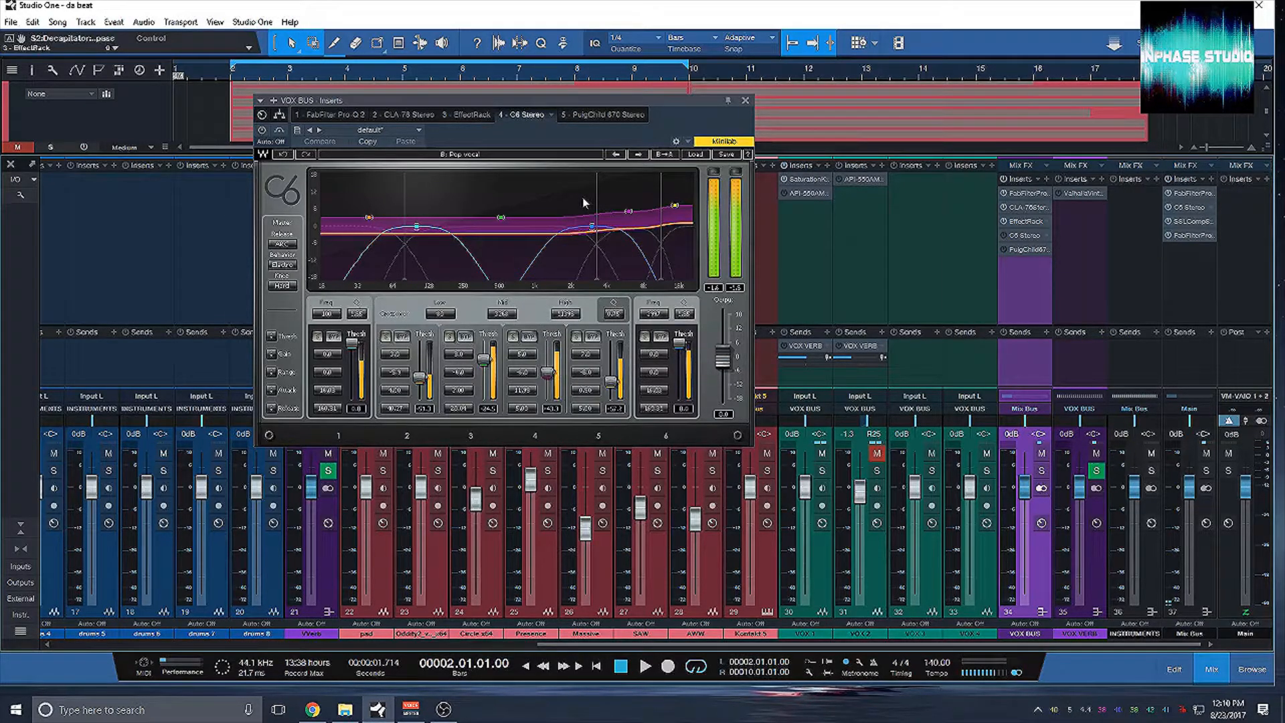
key(space)
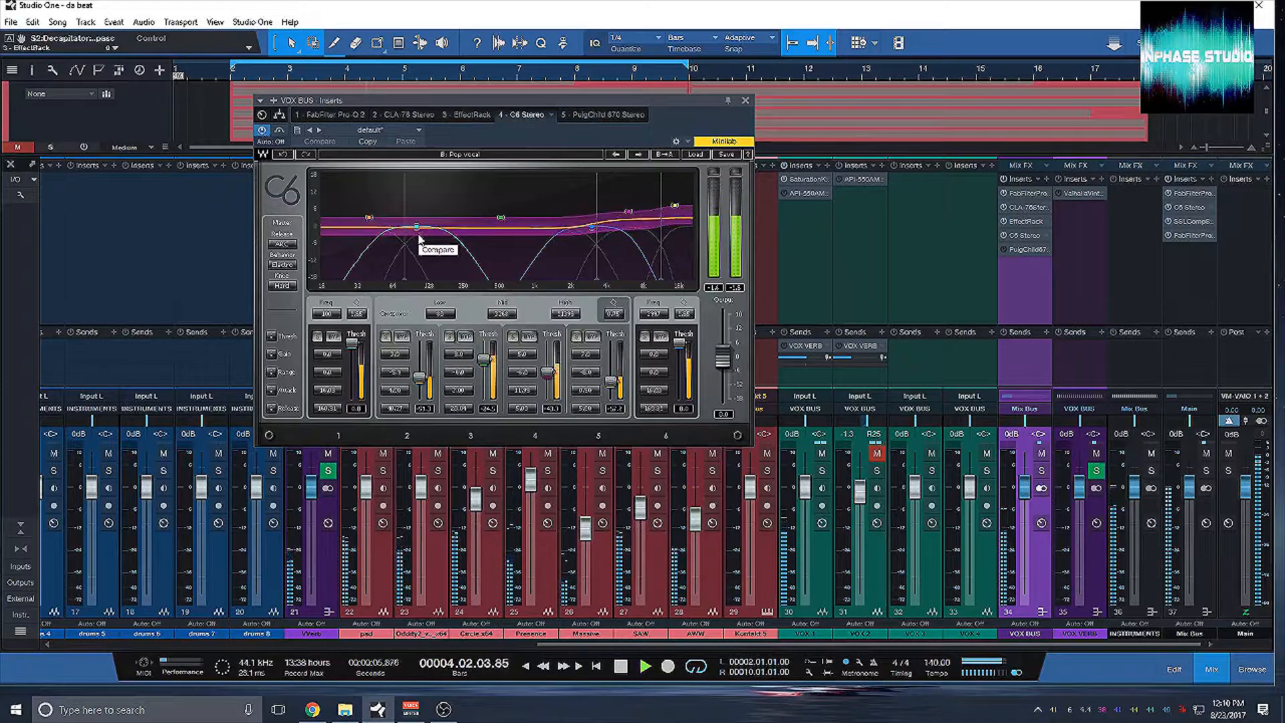
key(space)
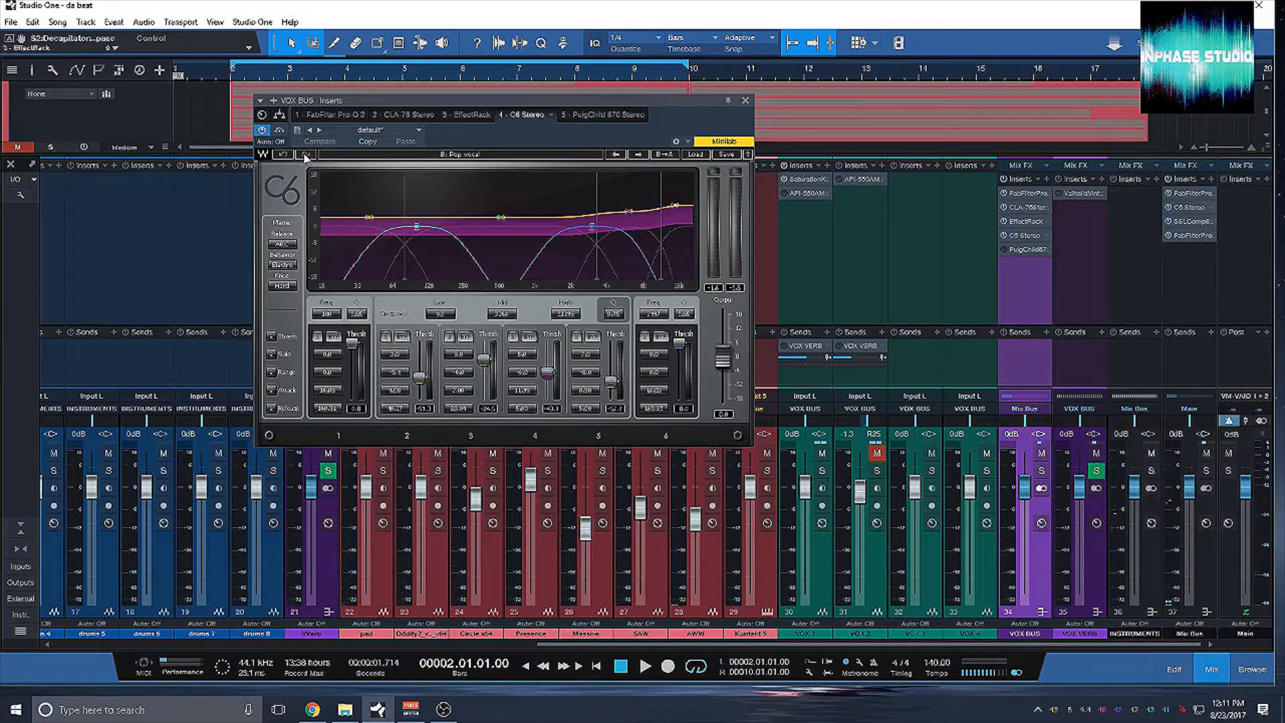
- Replay the full mix from bar 2 to compare the vocal with the C6 active and bypassed
key(space)
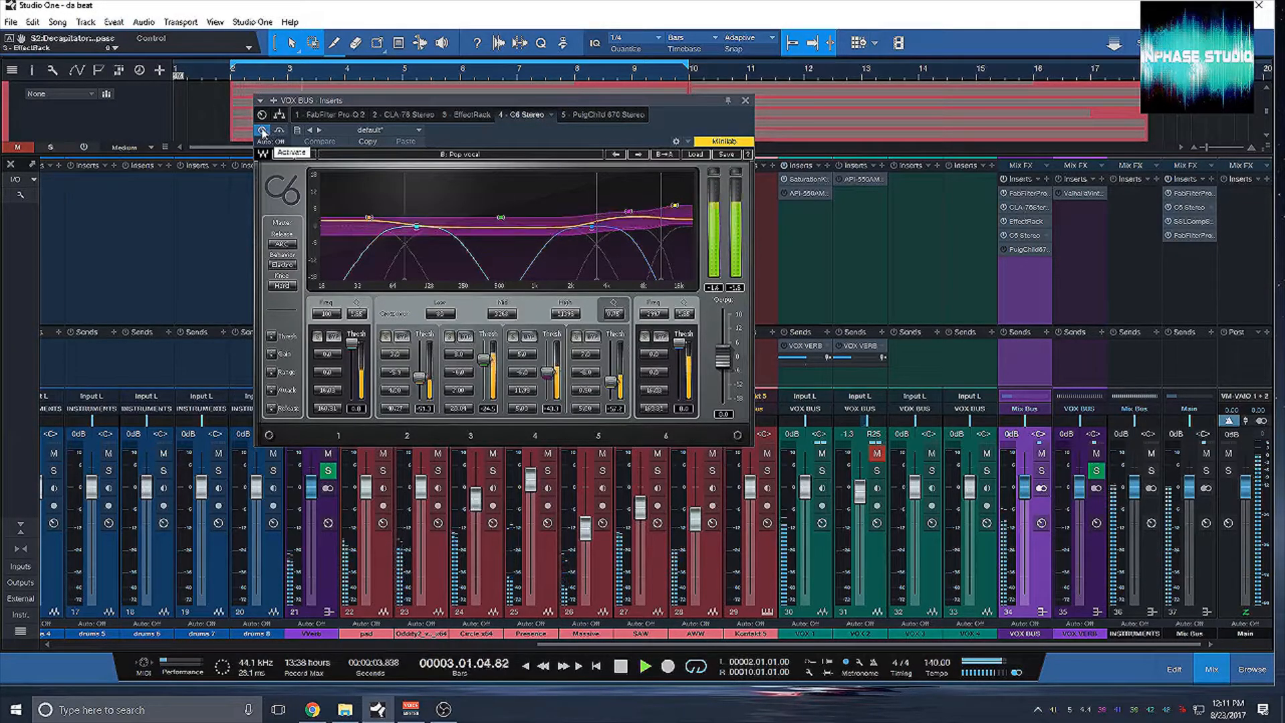
key(space)
key(space)
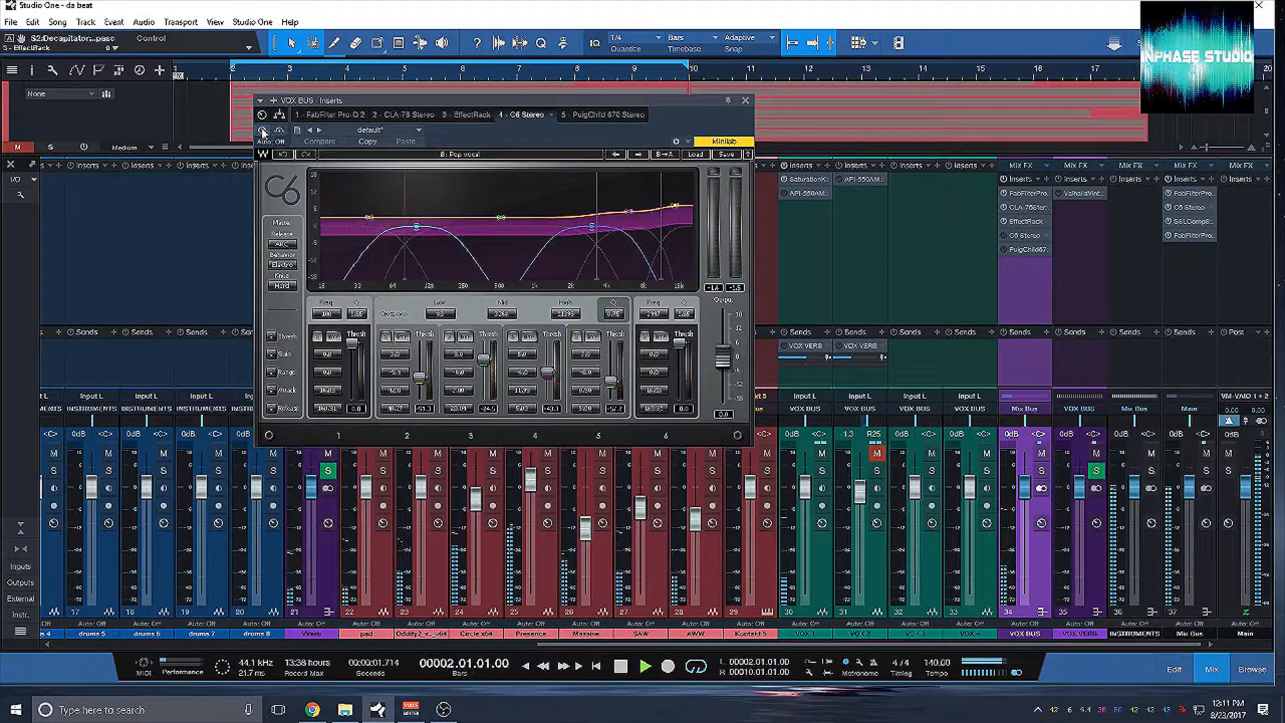
key(space)
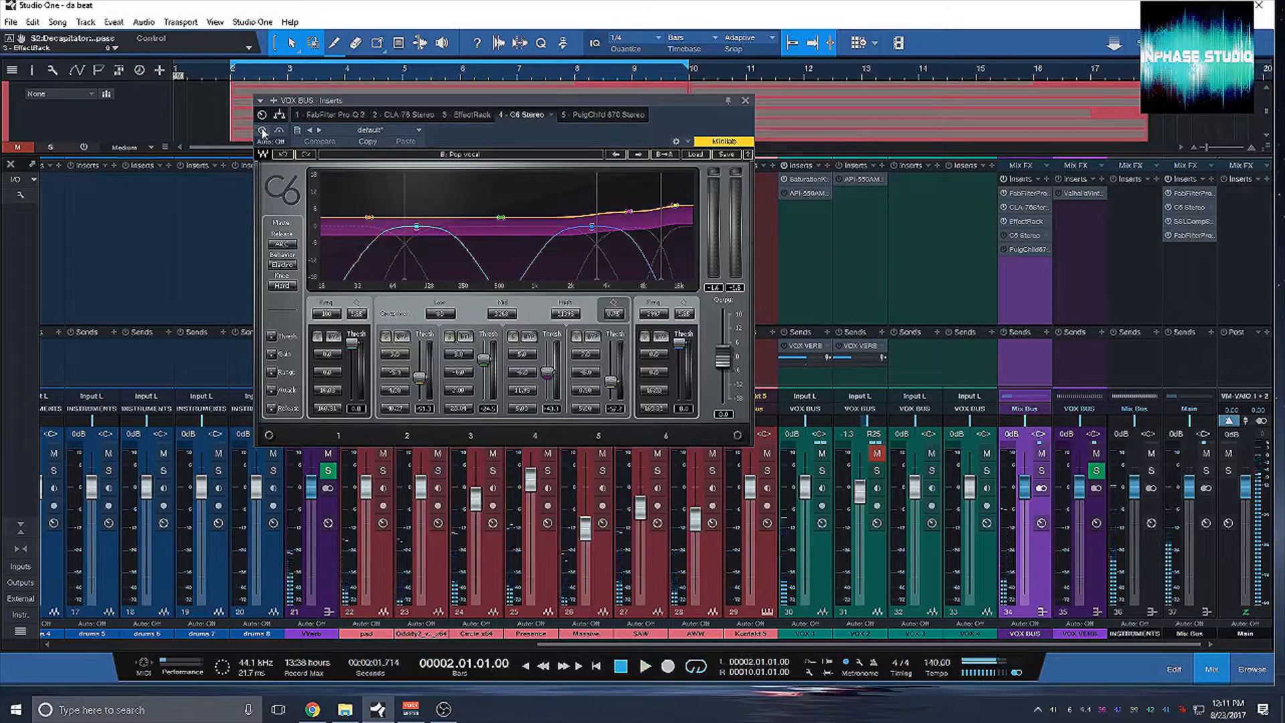
key(space)
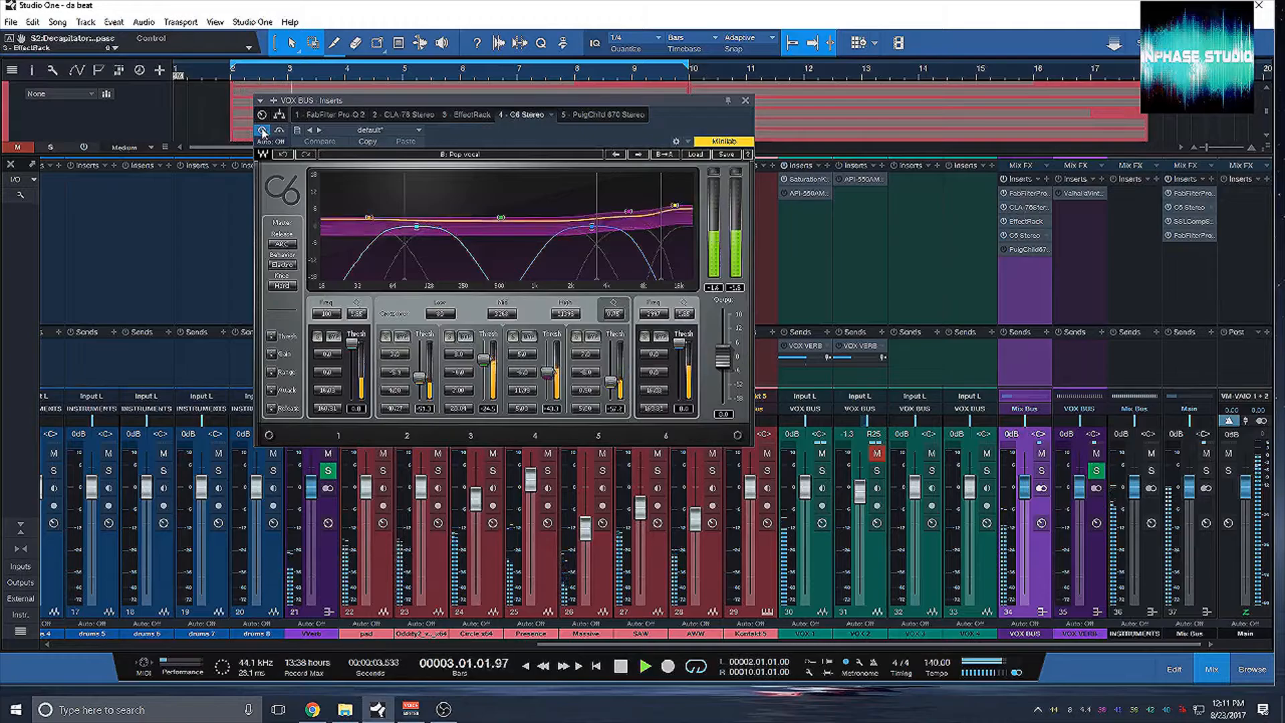
key(space)
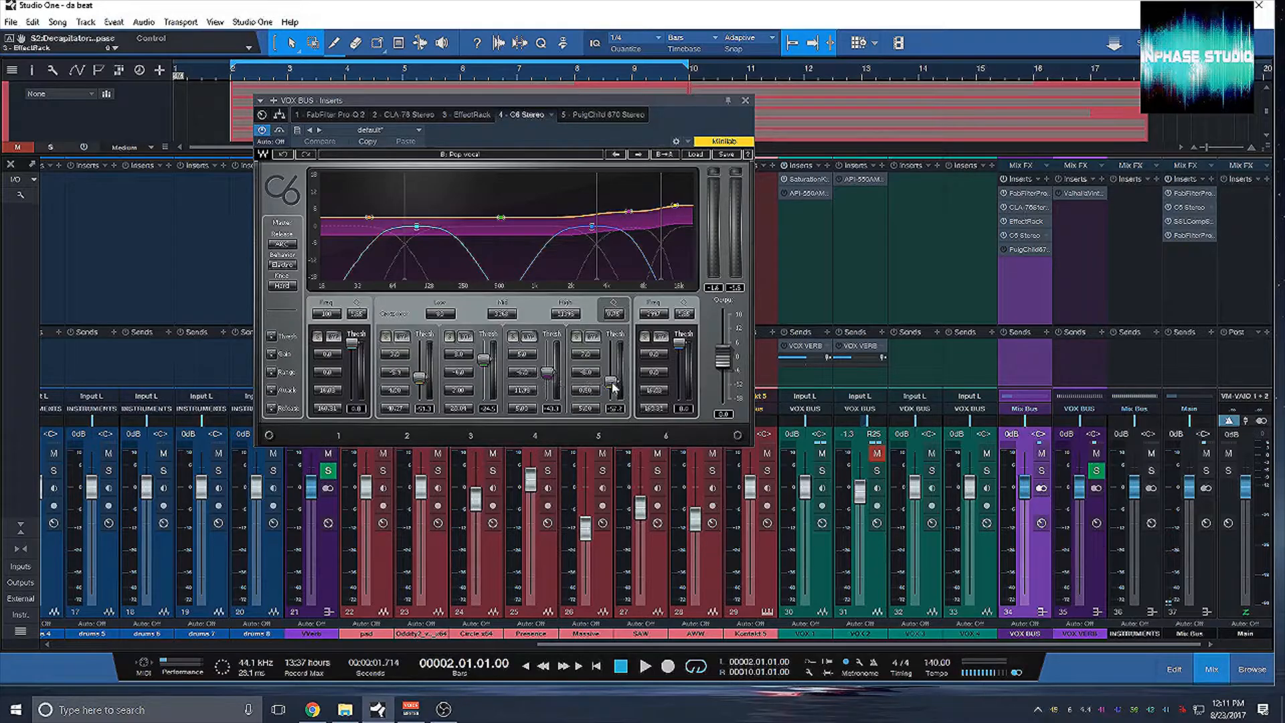
- Replay the full mix from bar 2 while examining how the active C6's threshold and range settings act on each band
key(space)
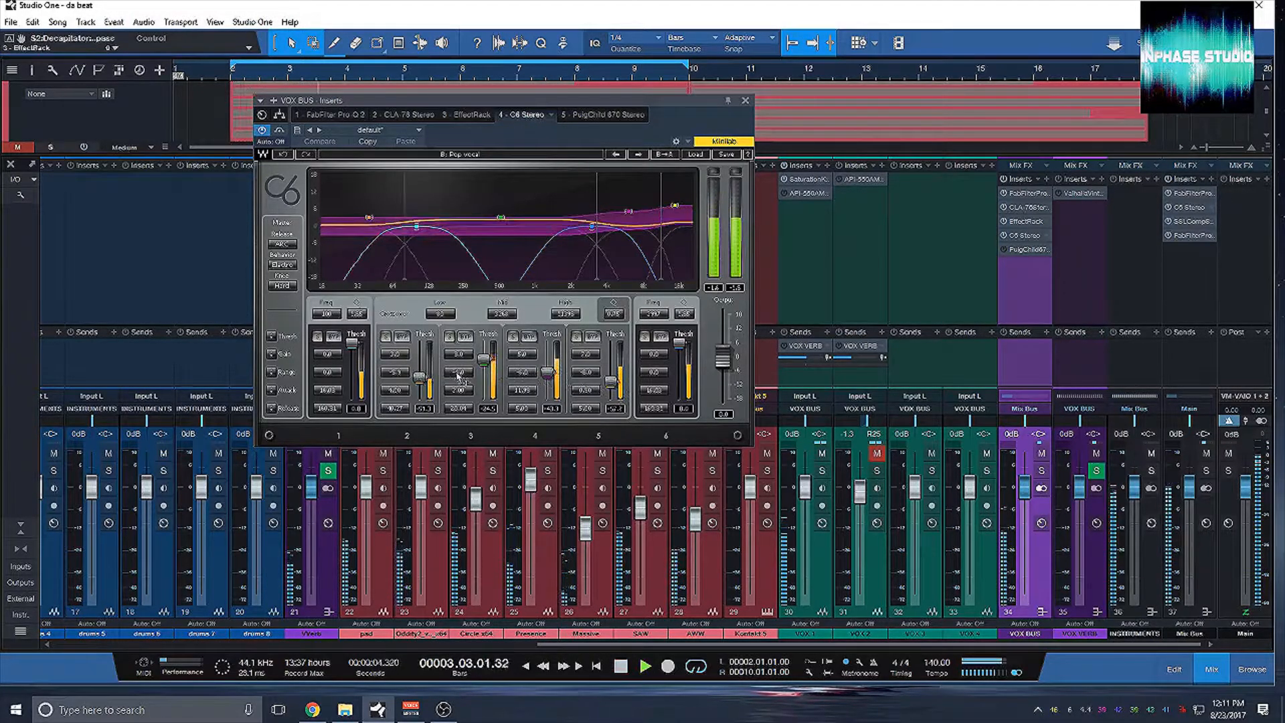
key(space)
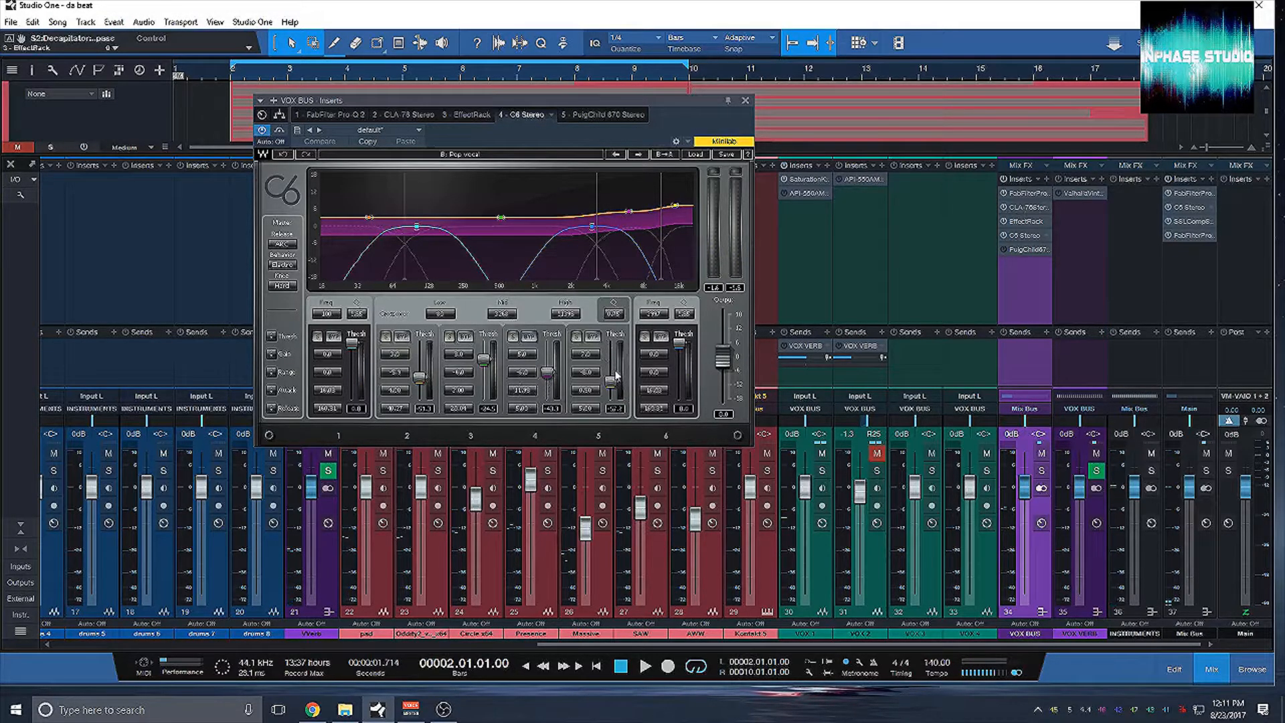
key(space)
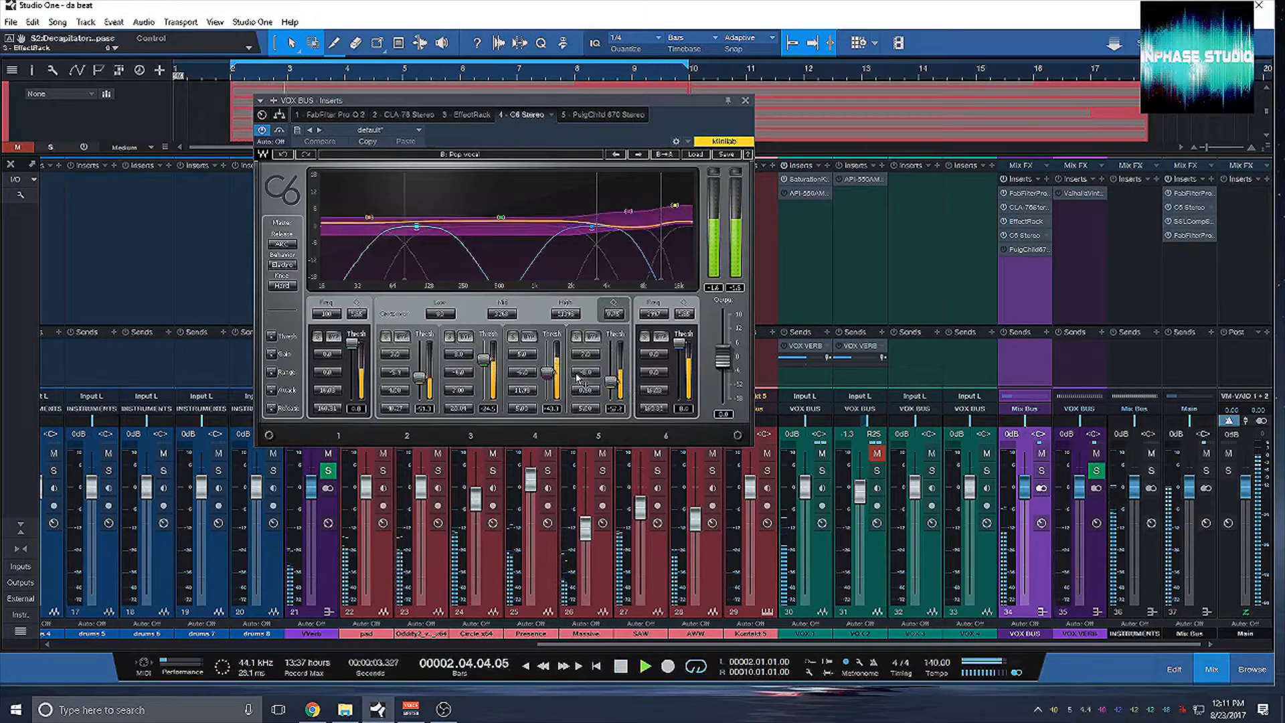
key(space)
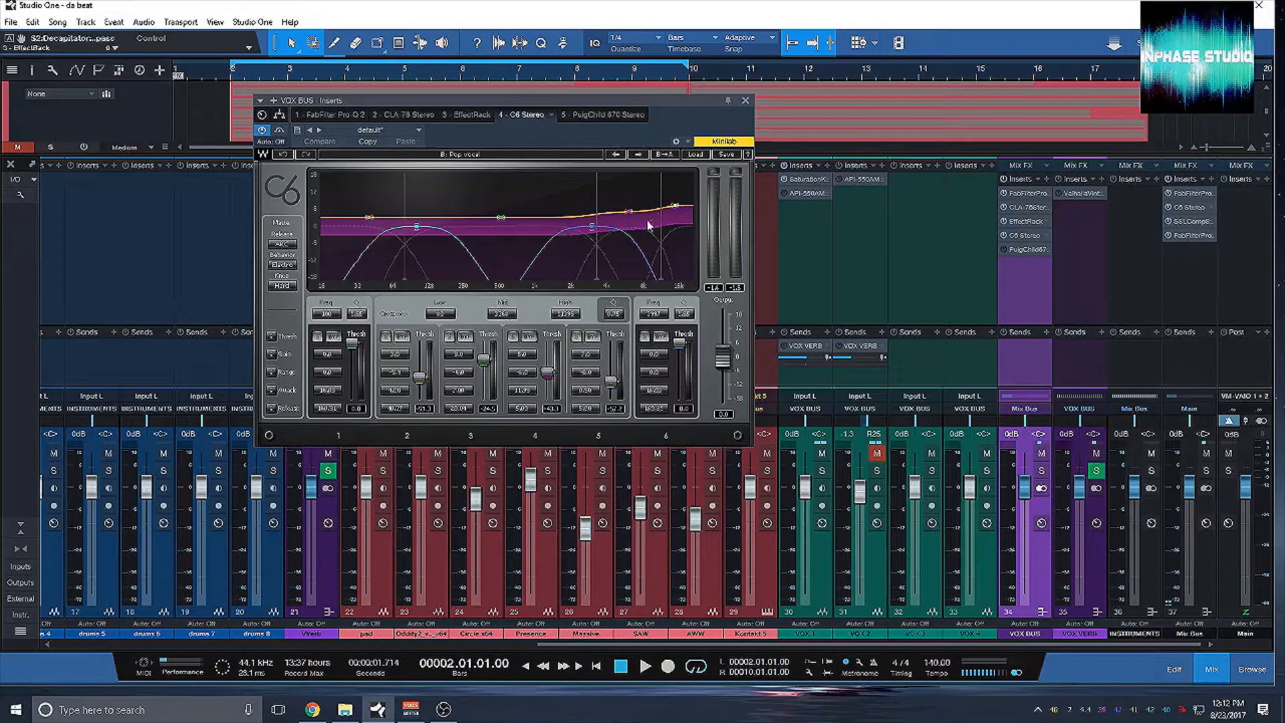
key(space)
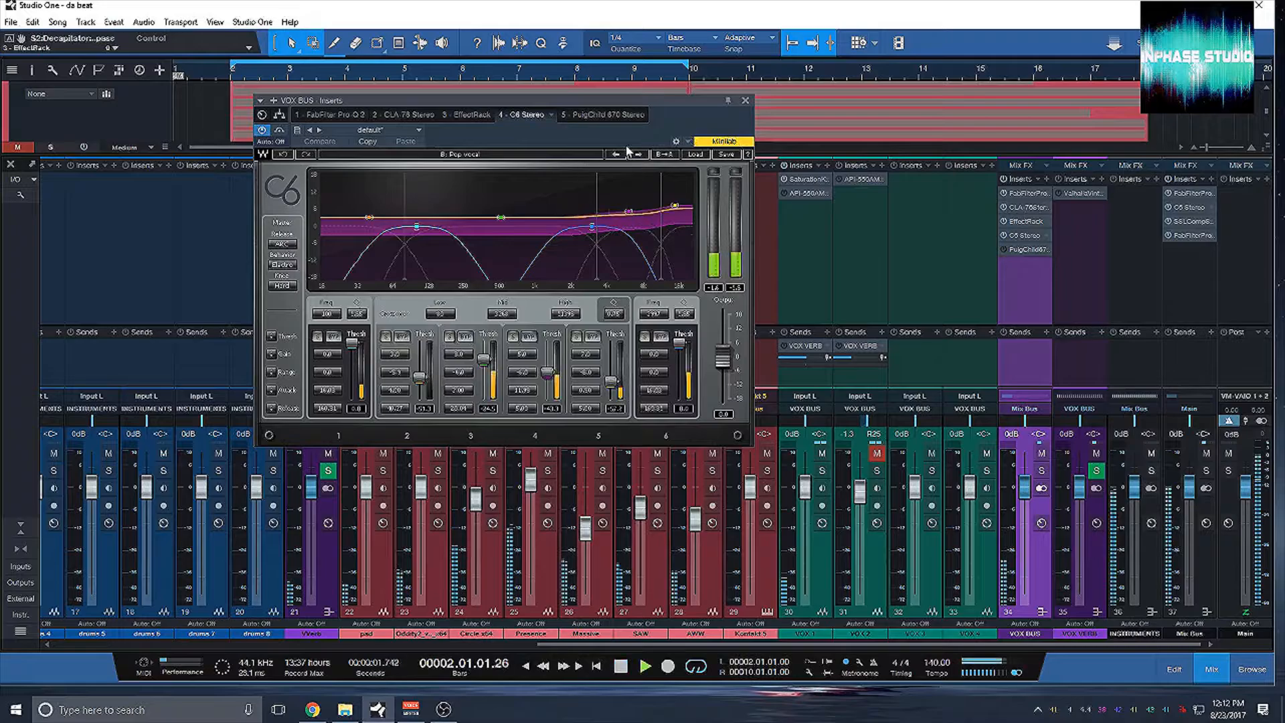
- Show the PuigChild 670 of VOX BUS and play the full mix from bar 2, first with it bypassed and with it active
key(space)
click(602, 114)
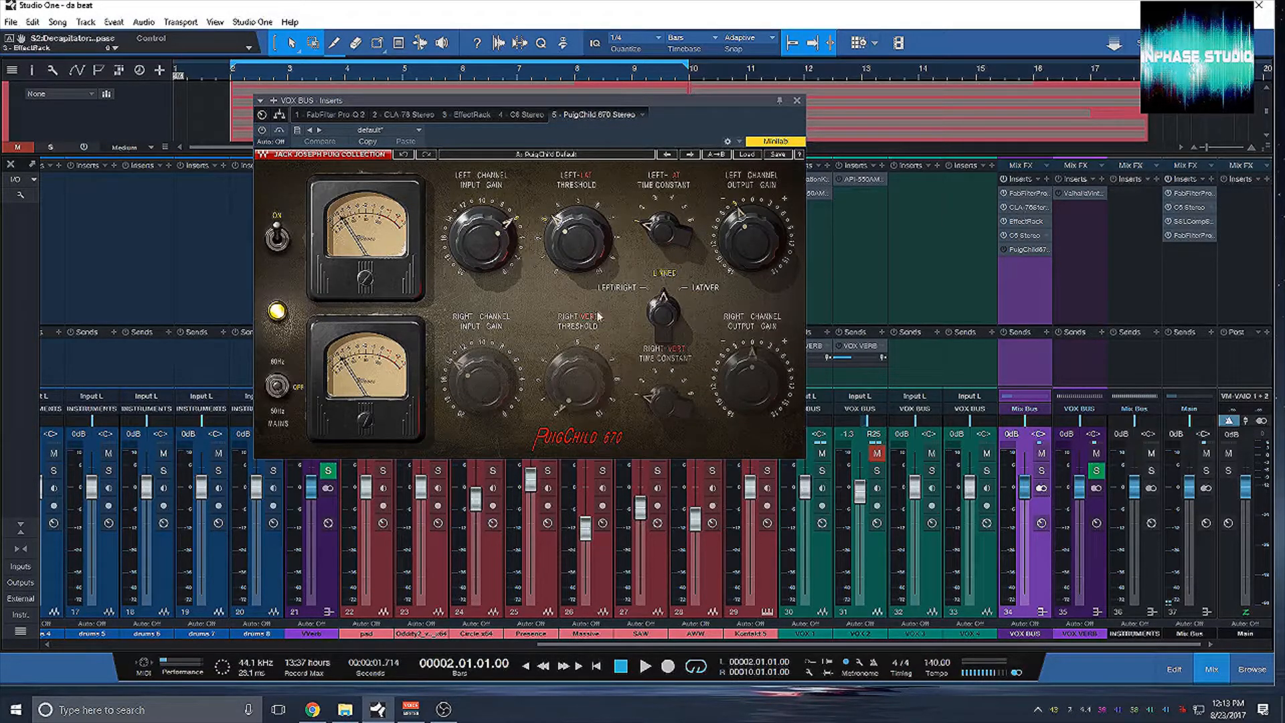
key(space)
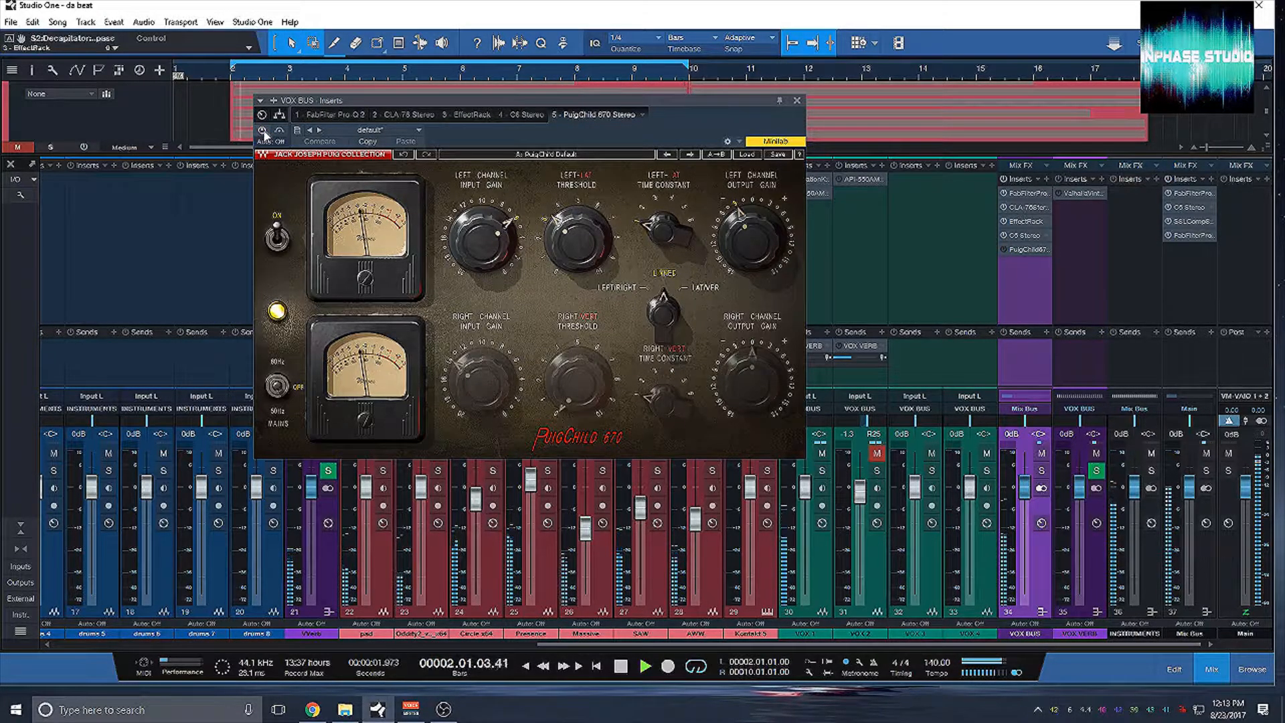
key(space)
key(space)
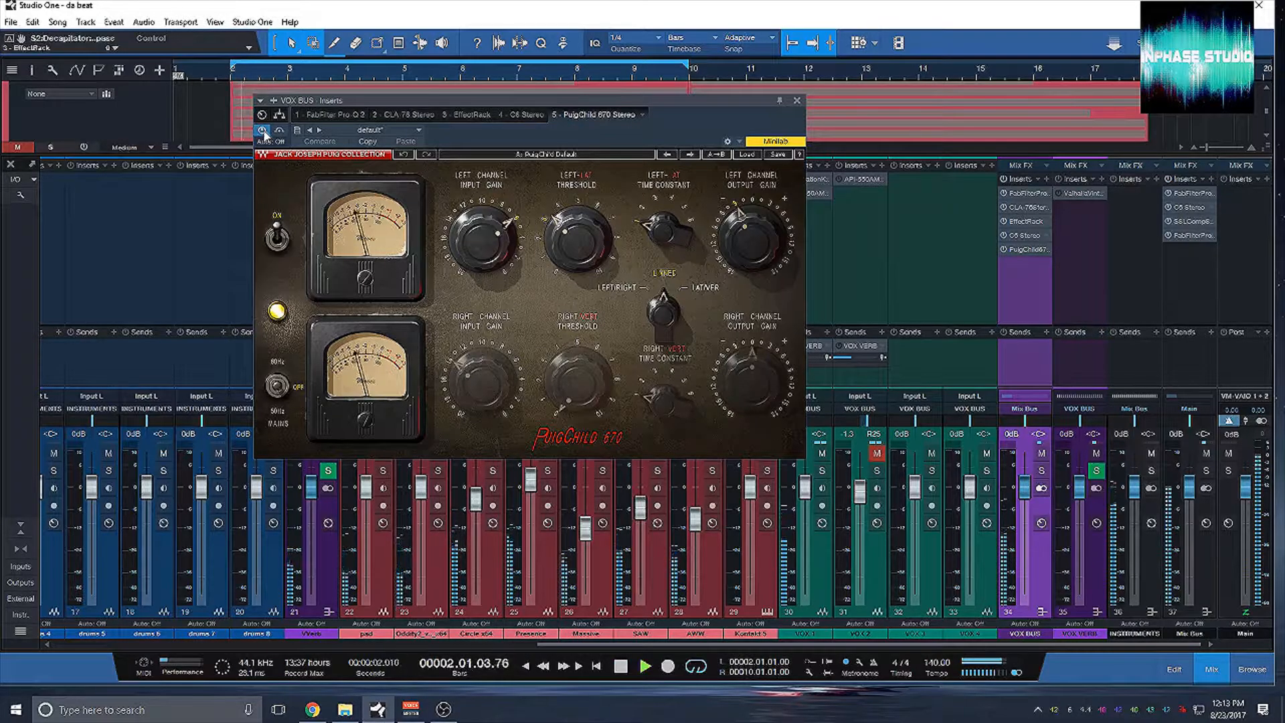
- Replay the full mix from bar 2 to compare the vocal with the PuigChild 670 bypassed again
key(space)
key(space)
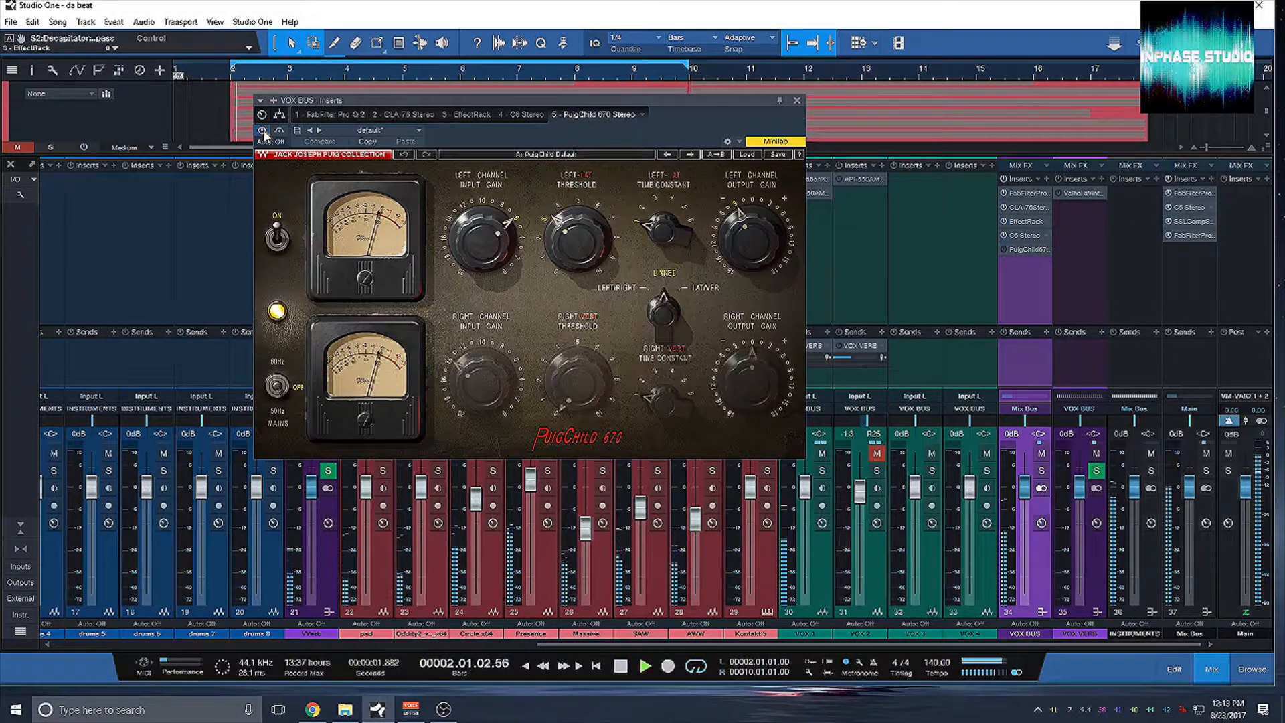
key(space)
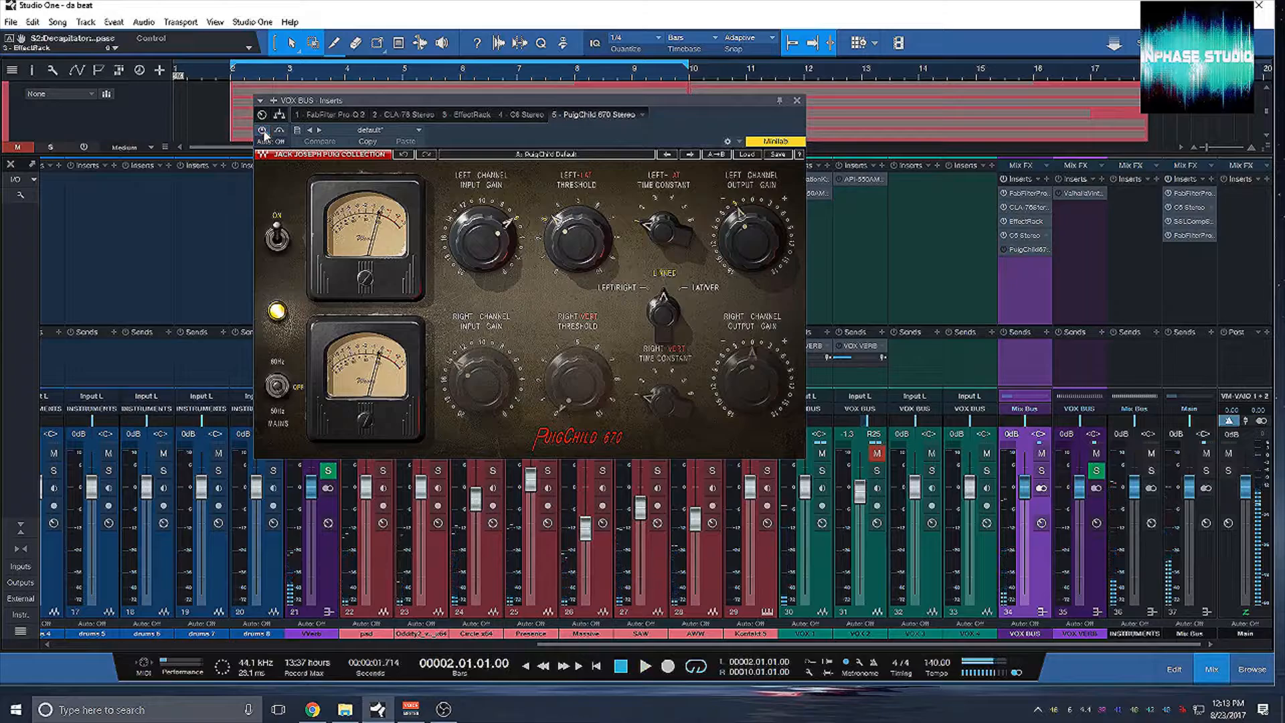
key(space)
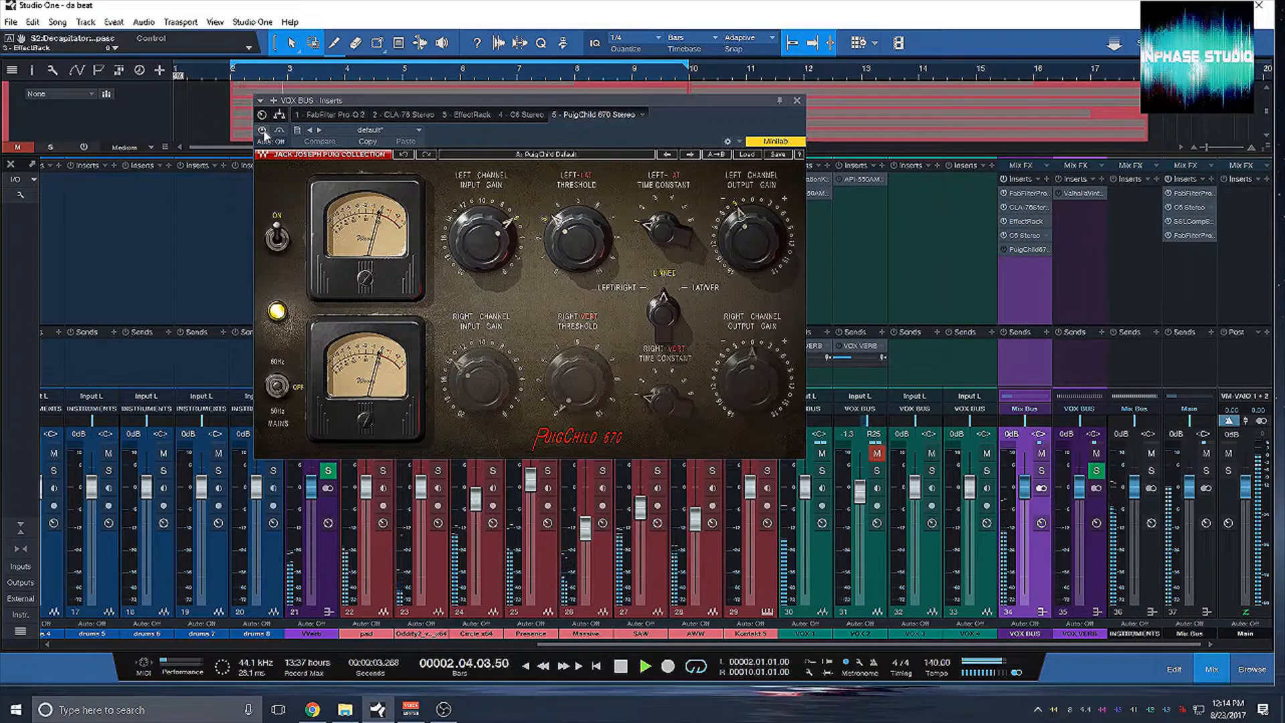
key(space)
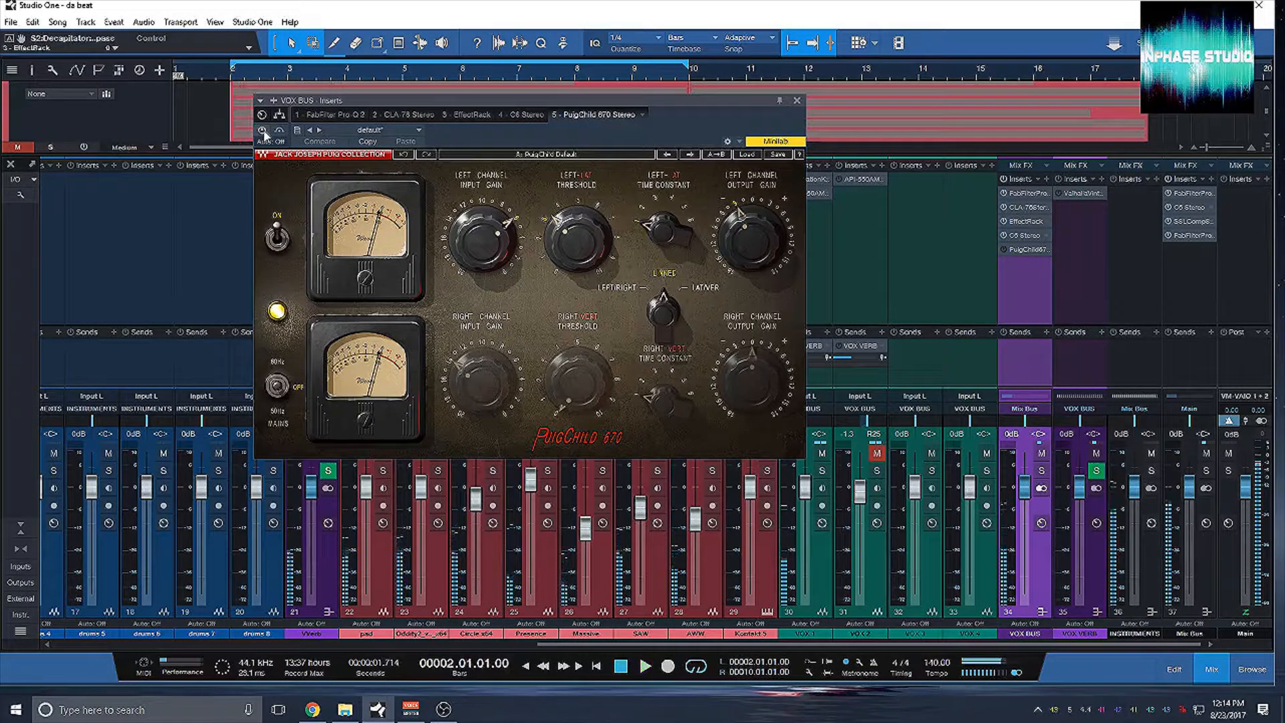
- Leave the PuigChild 670 active, play the full mix from bar 2, and close the VOX BUS inserts
key(space)
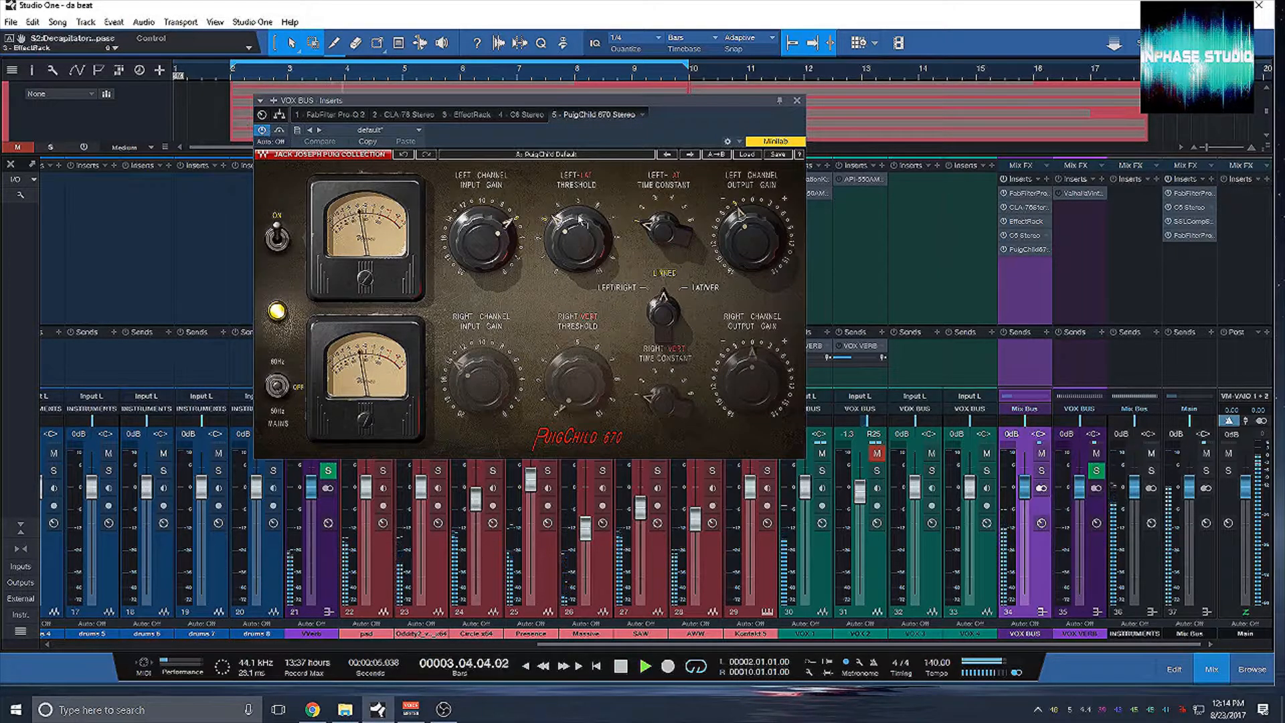
key(space)
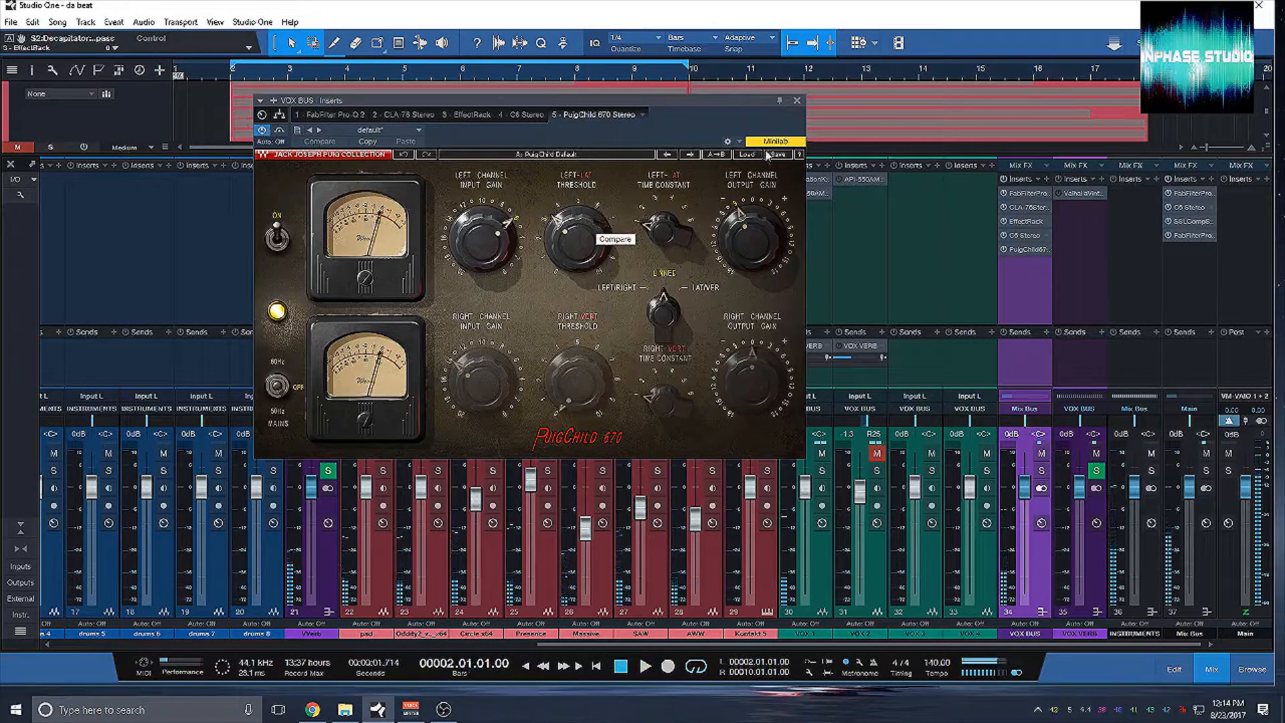
click(797, 100)
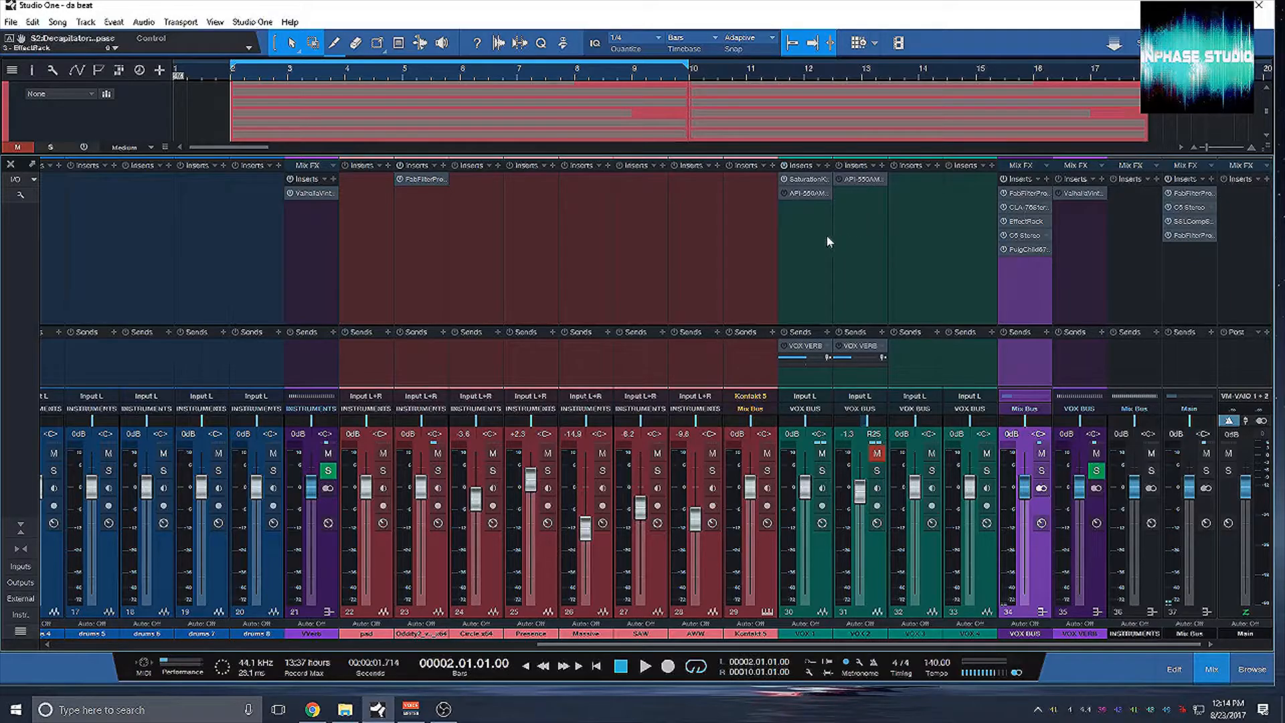
- Unmute VOX 2 and play the full mix from bar 2
click(877, 453)
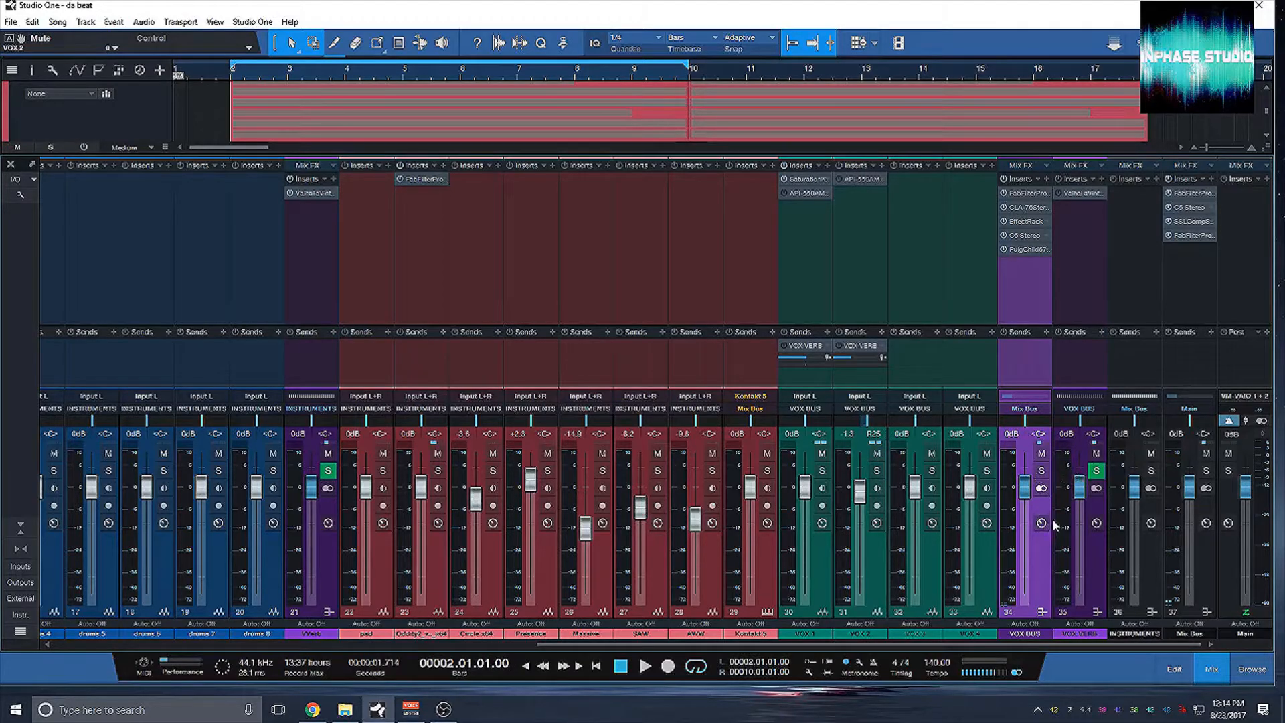
key(space)
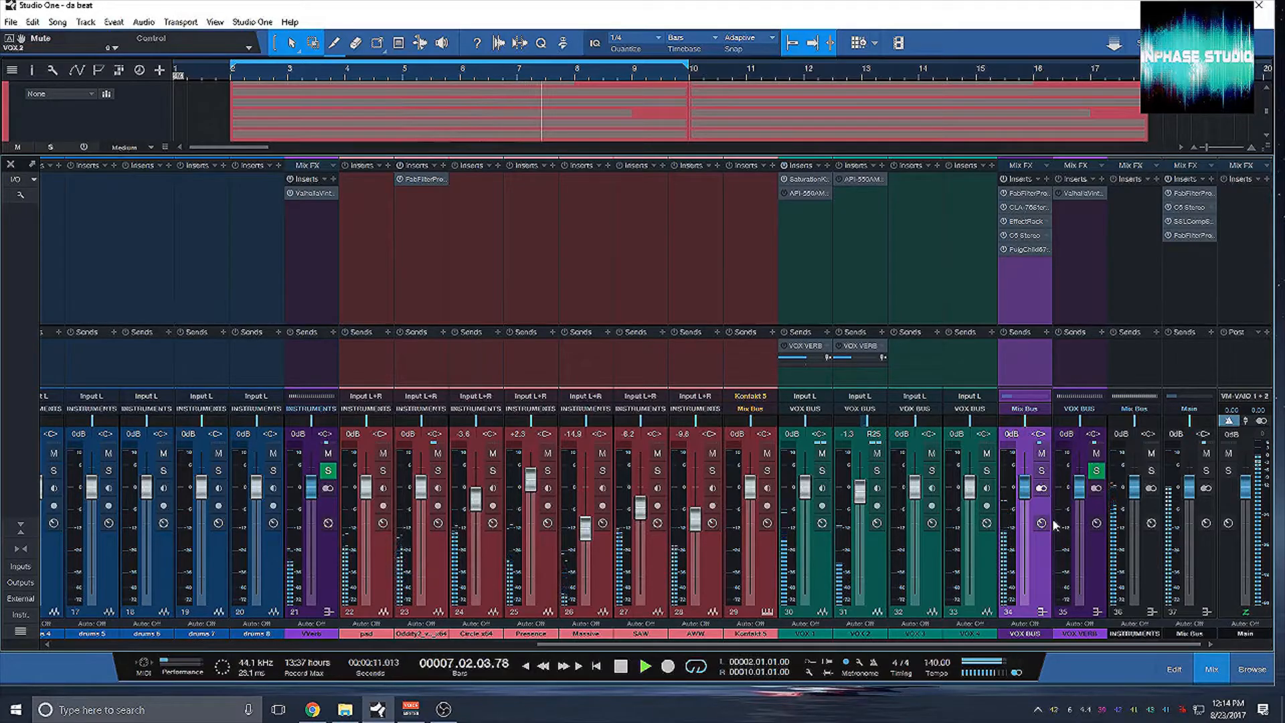
key(space)
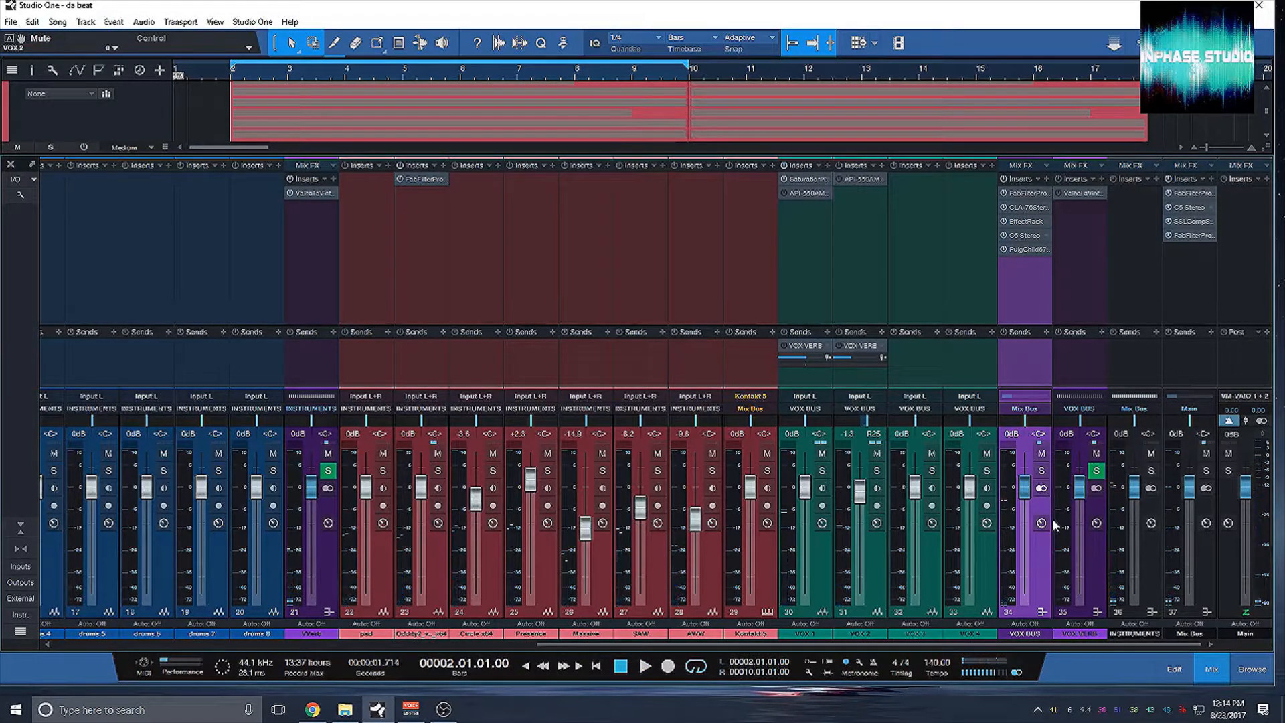
- Solo VOX 1, play it from bar 2, and activate its send to VOX VERB
click(832, 478)
click(822, 471)
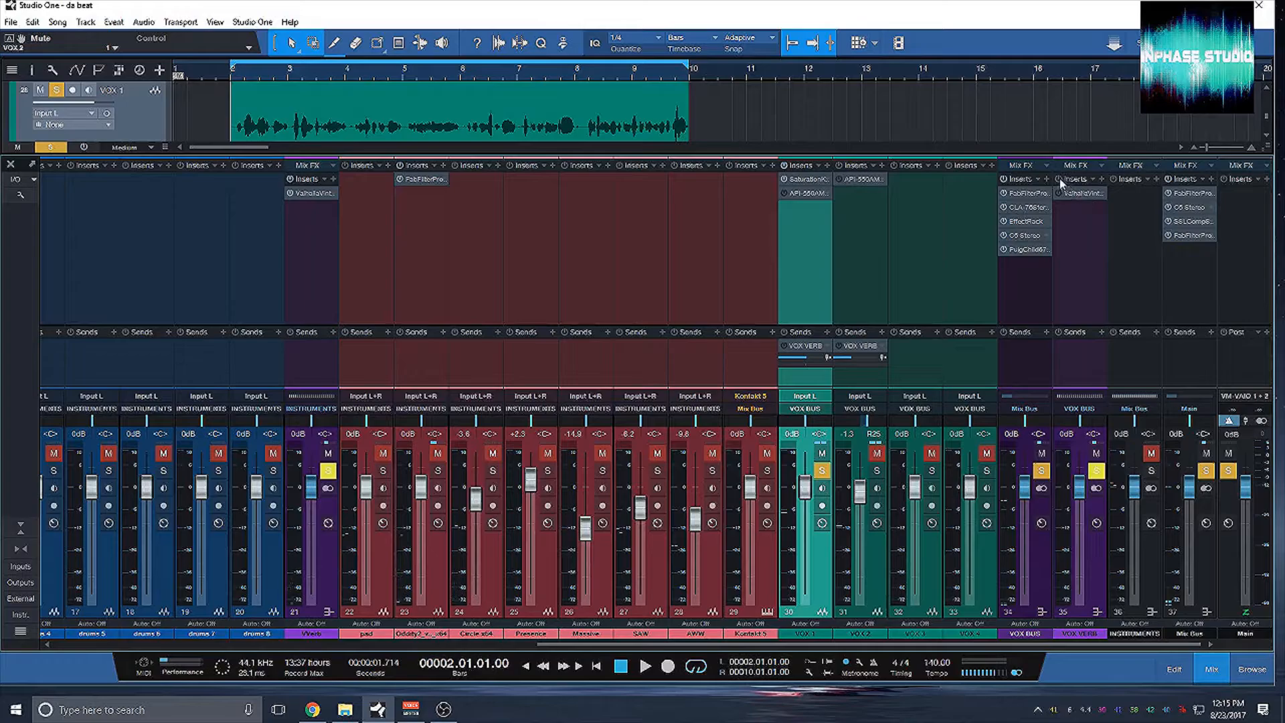
key(space)
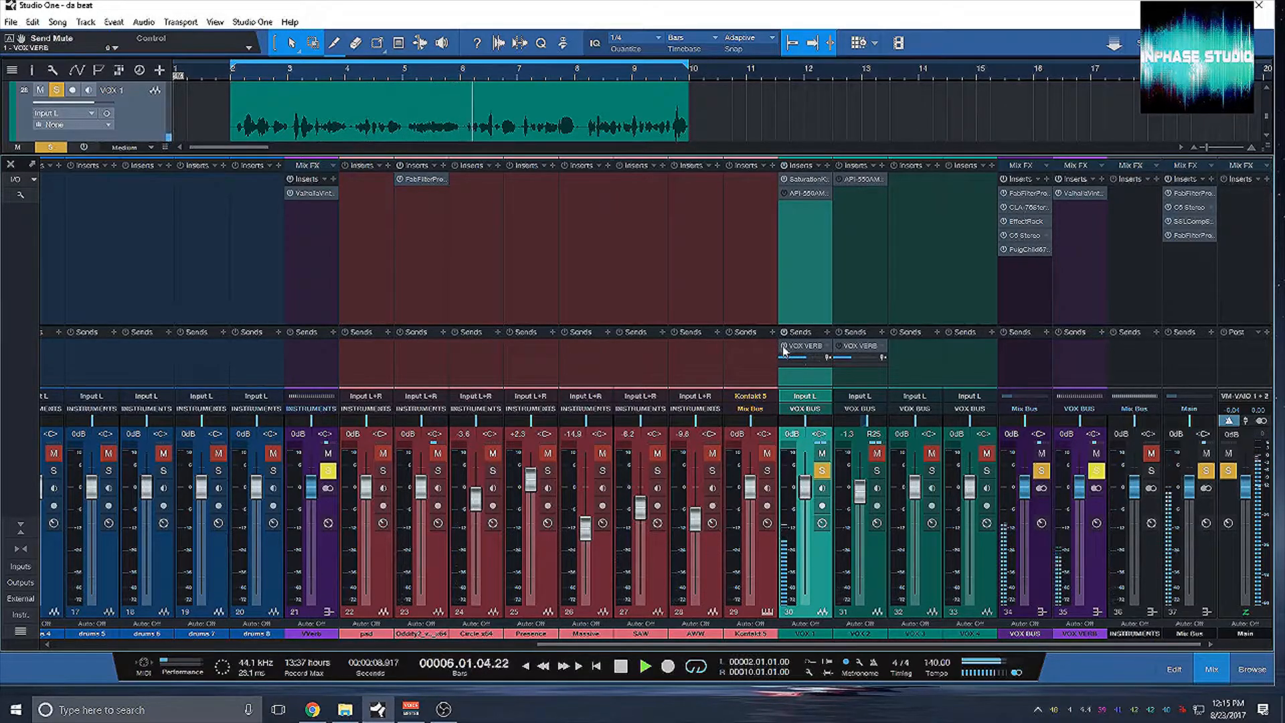
key(space)
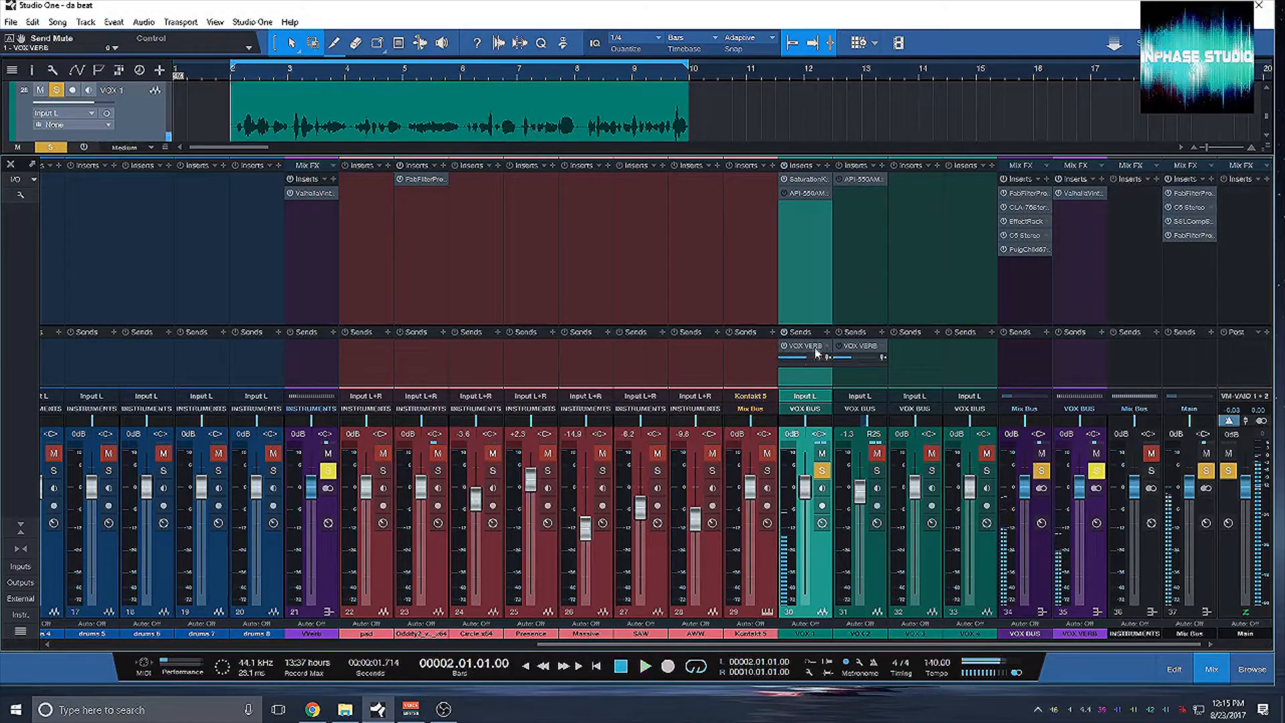
- Try a 0 ms predelay on VOX VERB's ValhallaVintageVerb while playing VOX 1, undo it, and close the plug-in
click(1085, 192)
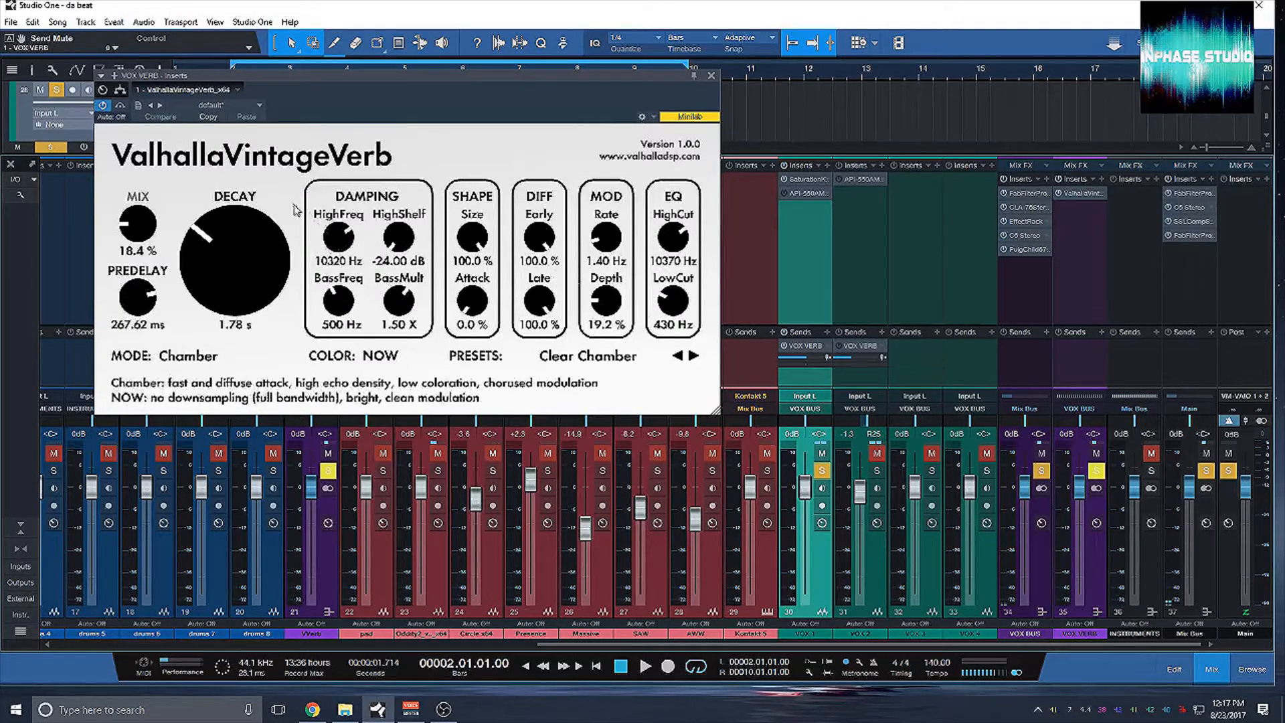
key(space)
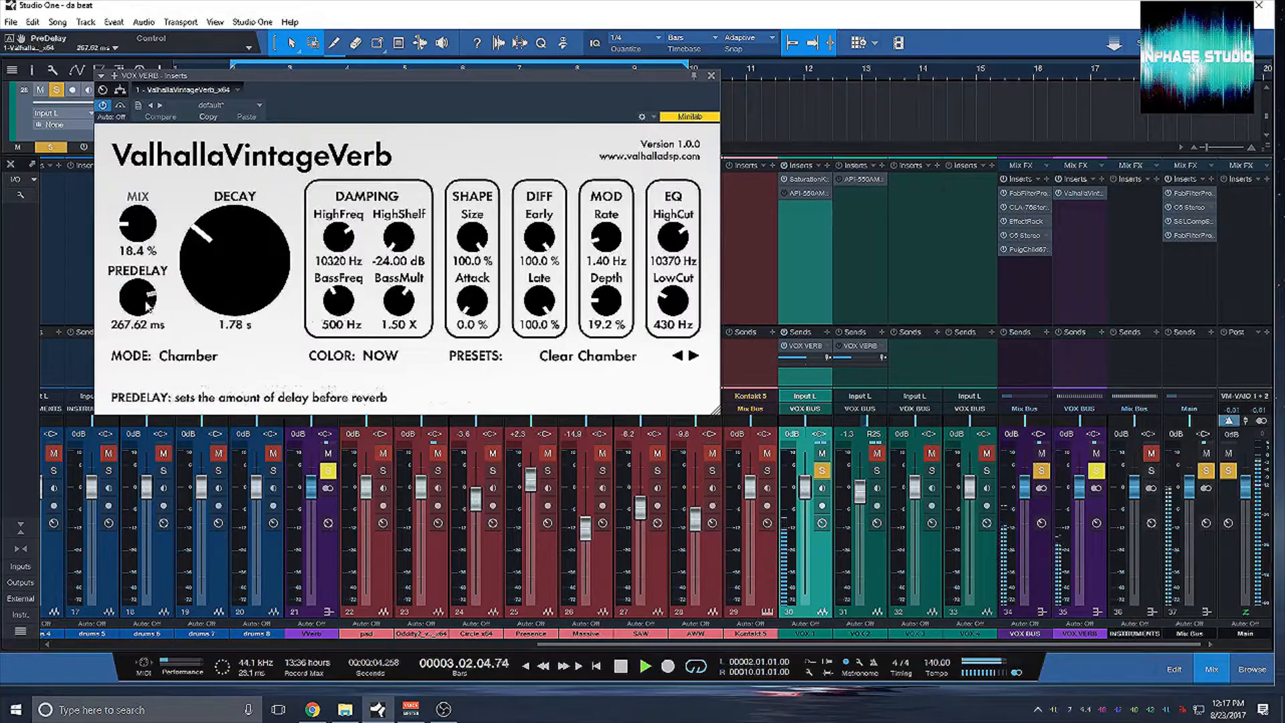
drag(149, 305, 187, 381)
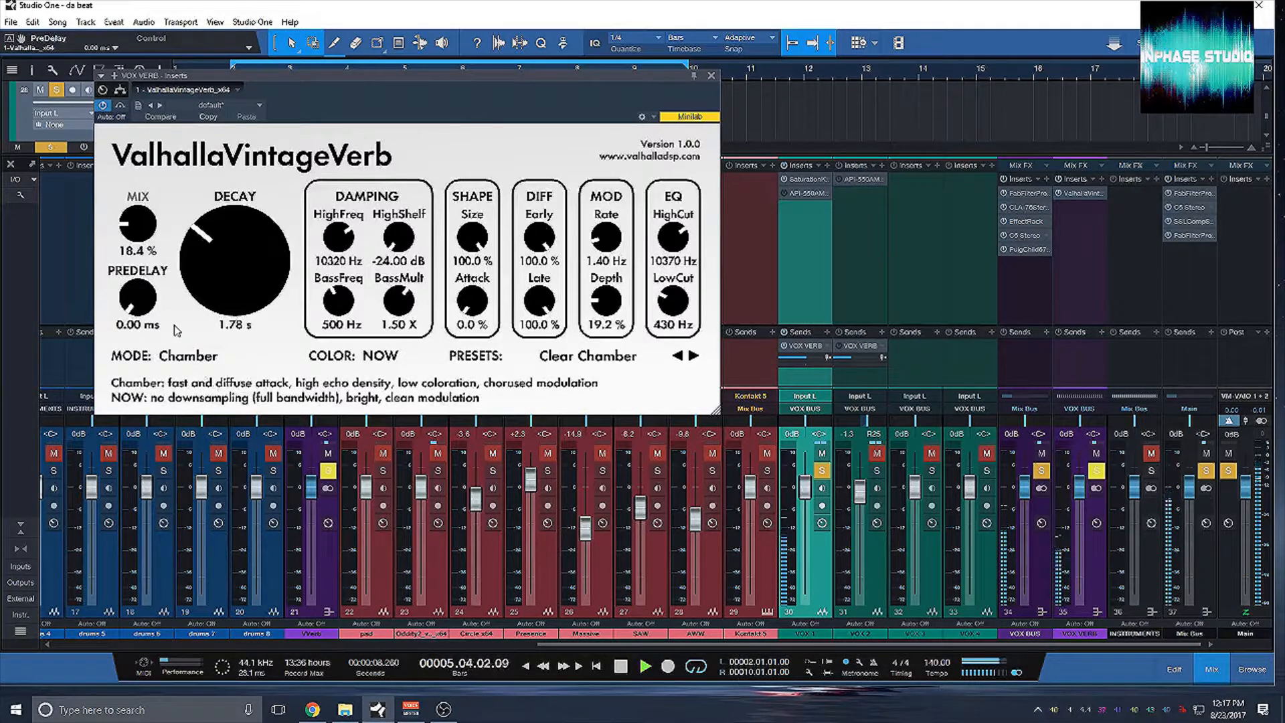
key(ctrl+z)
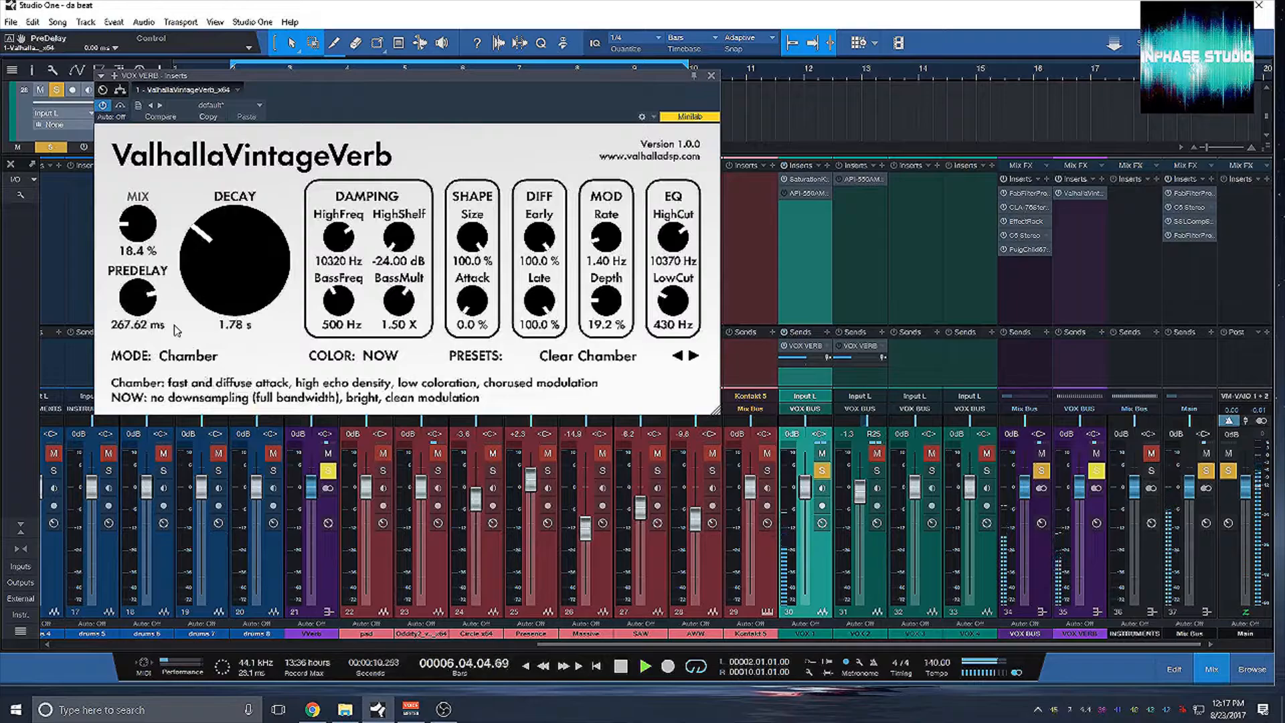
key(space)
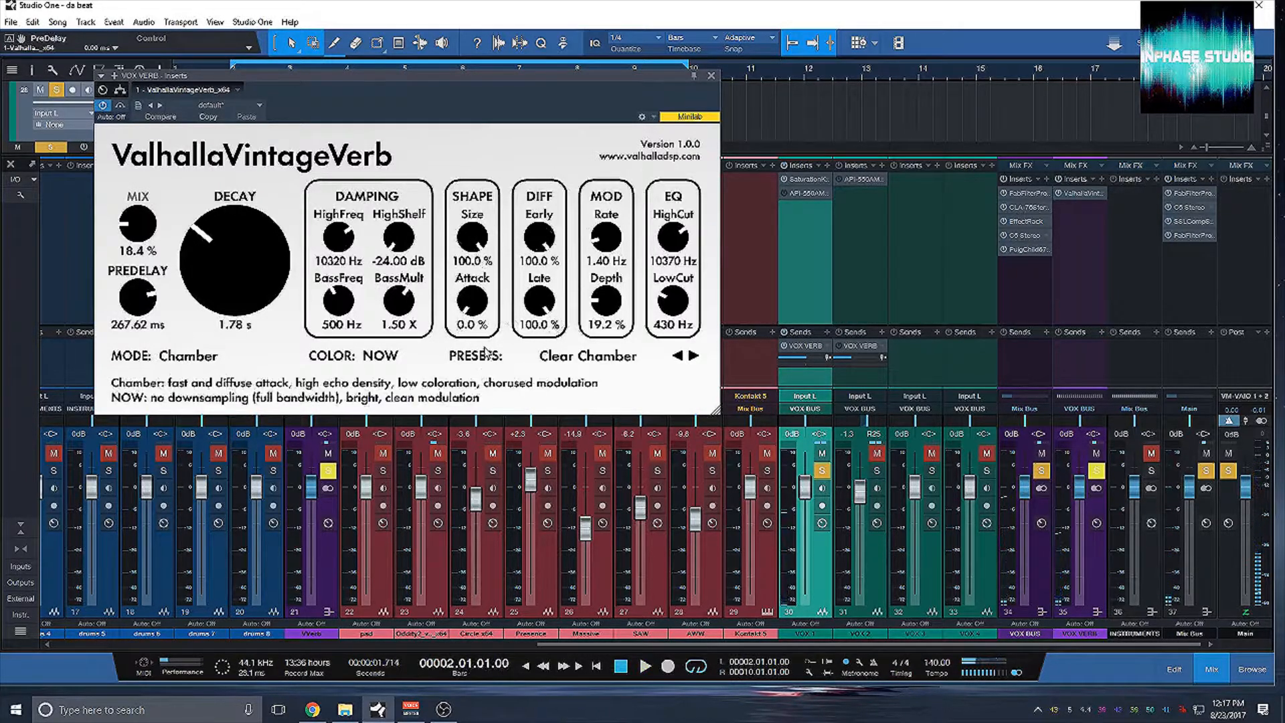
click(711, 75)
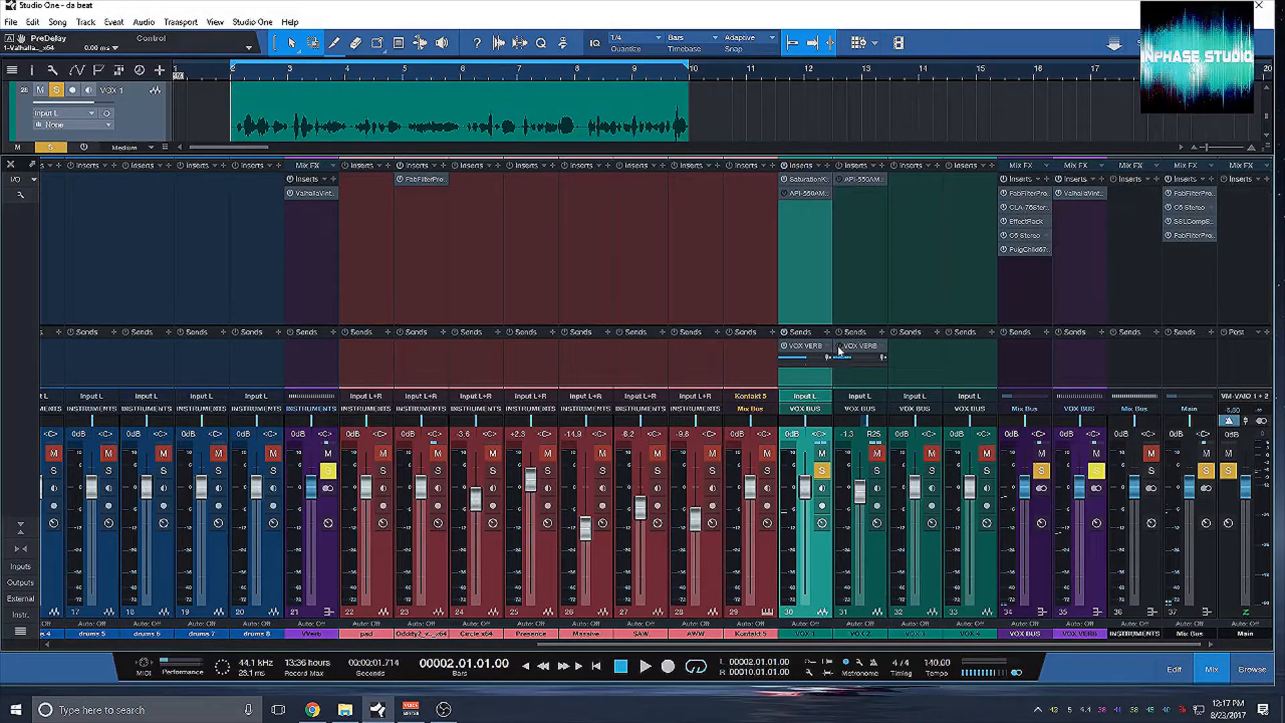
- Activate VOX 2's send to VOX VERB, solo VOX 2 alongside VOX 1, and play both from bar 2
click(876, 472)
key(space)
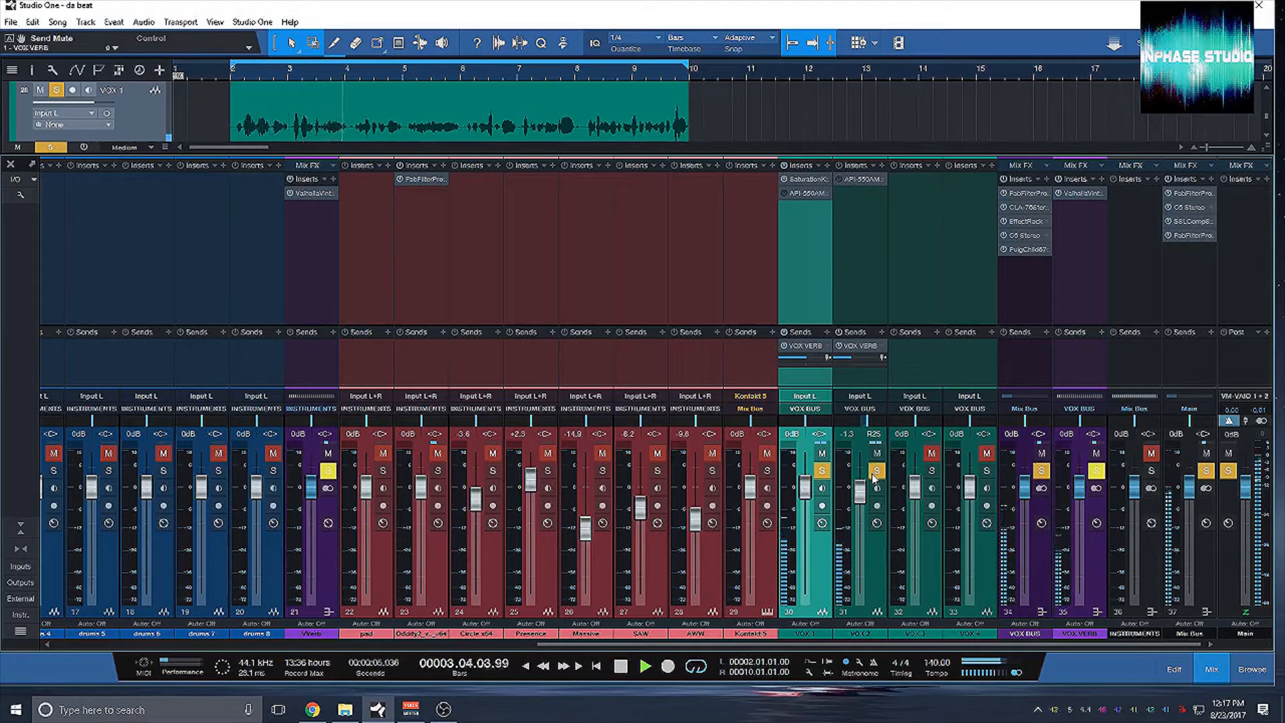
key(space)
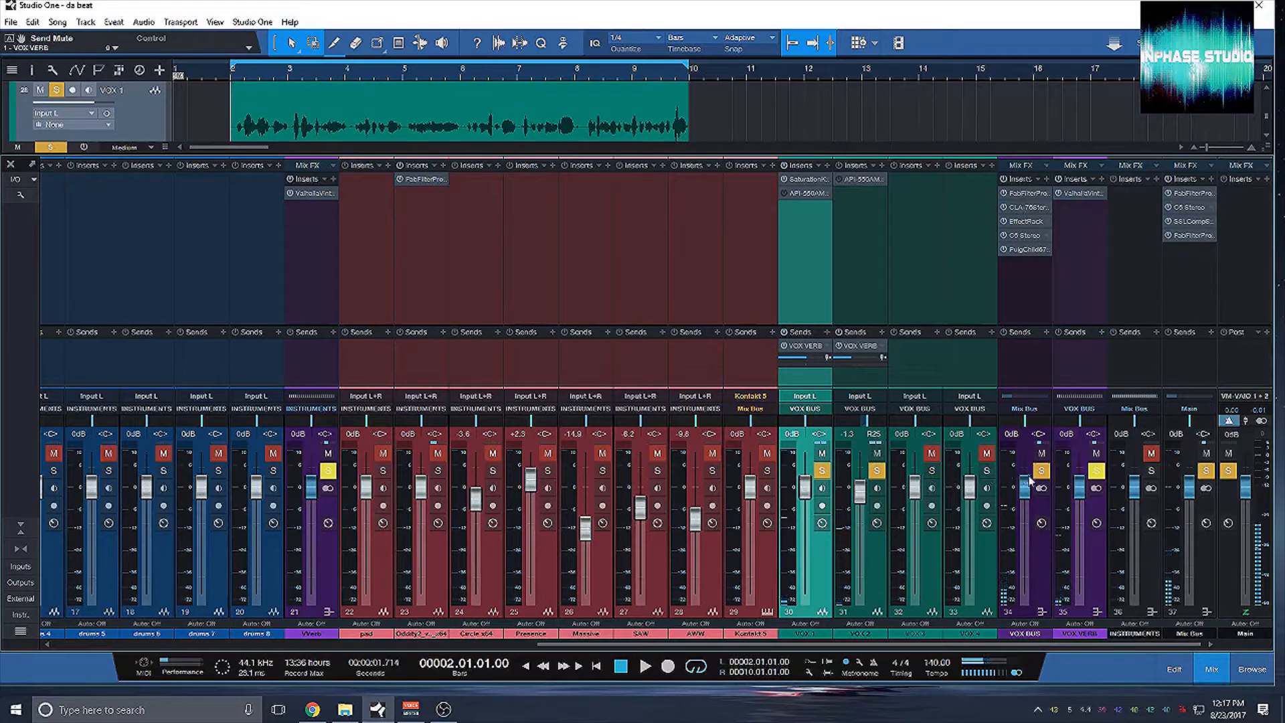
- Clear the solos of VOX 2 and VOX 1 and play the full mix from bar 2
click(877, 471)
click(822, 470)
key(space)
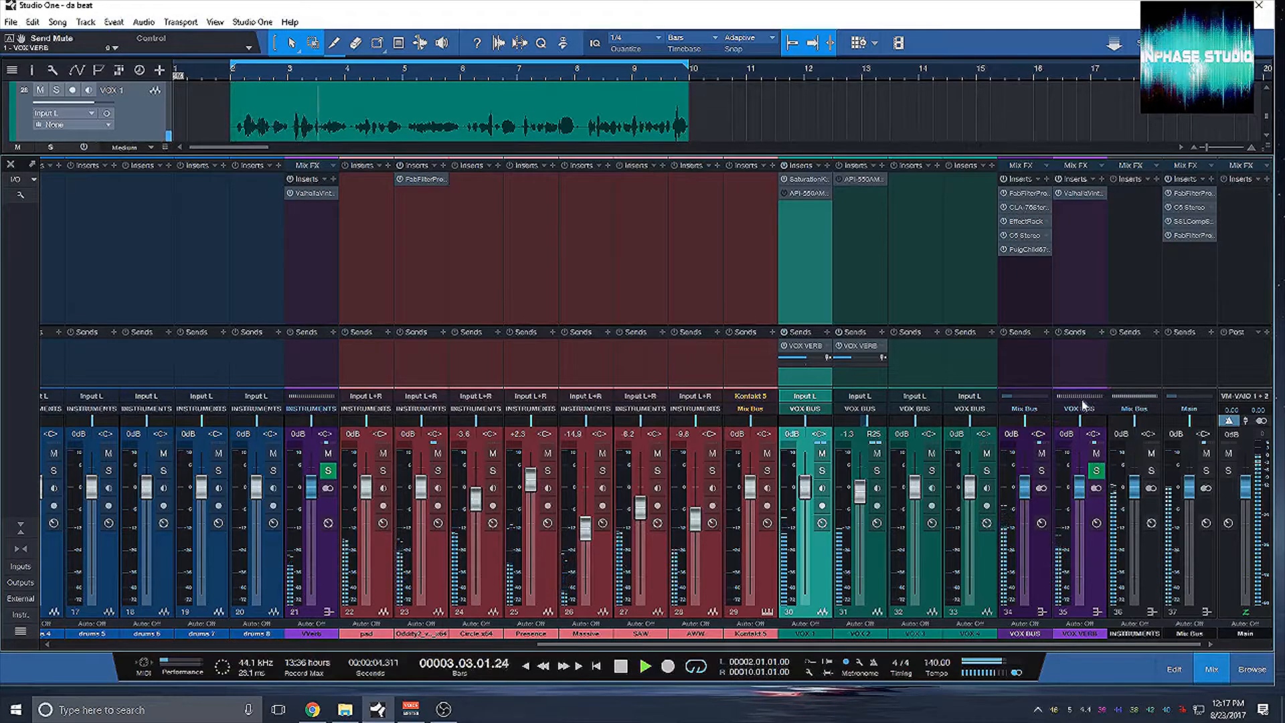
key(space)
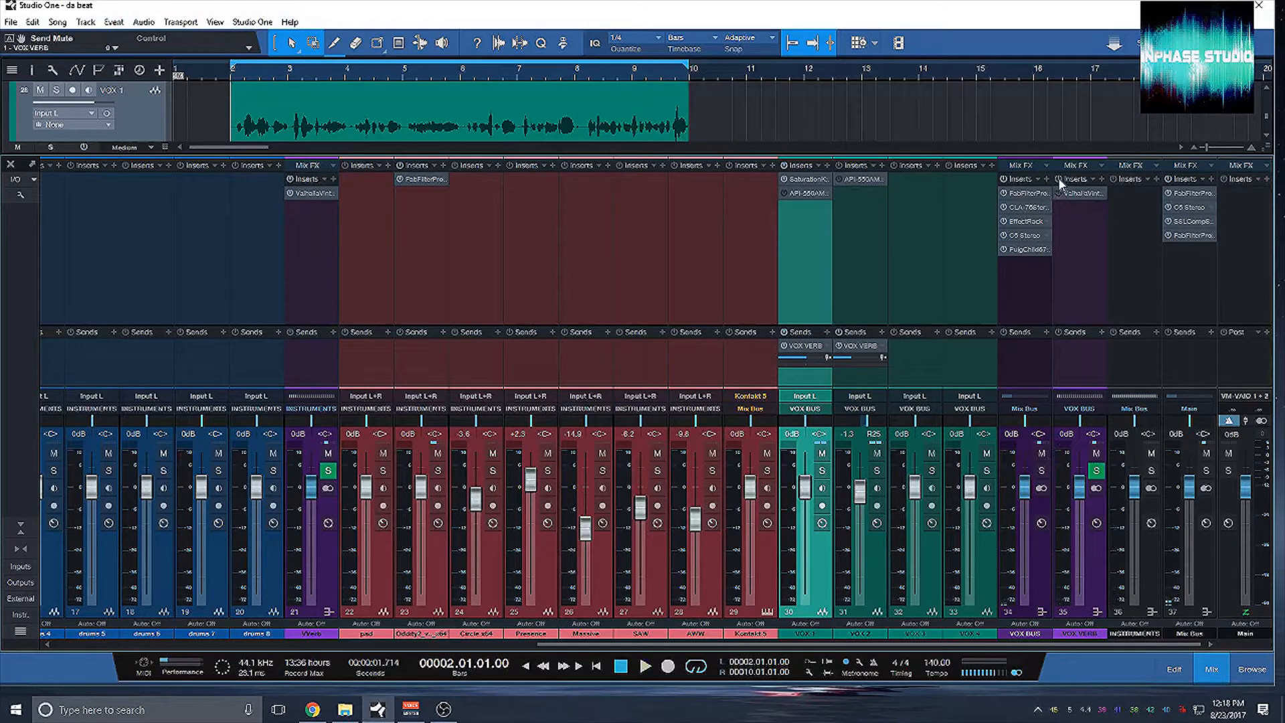
- Replay the full mix from bar 2 to compare the vocals with the VOX VERB reverb bypassed and active
key(space)
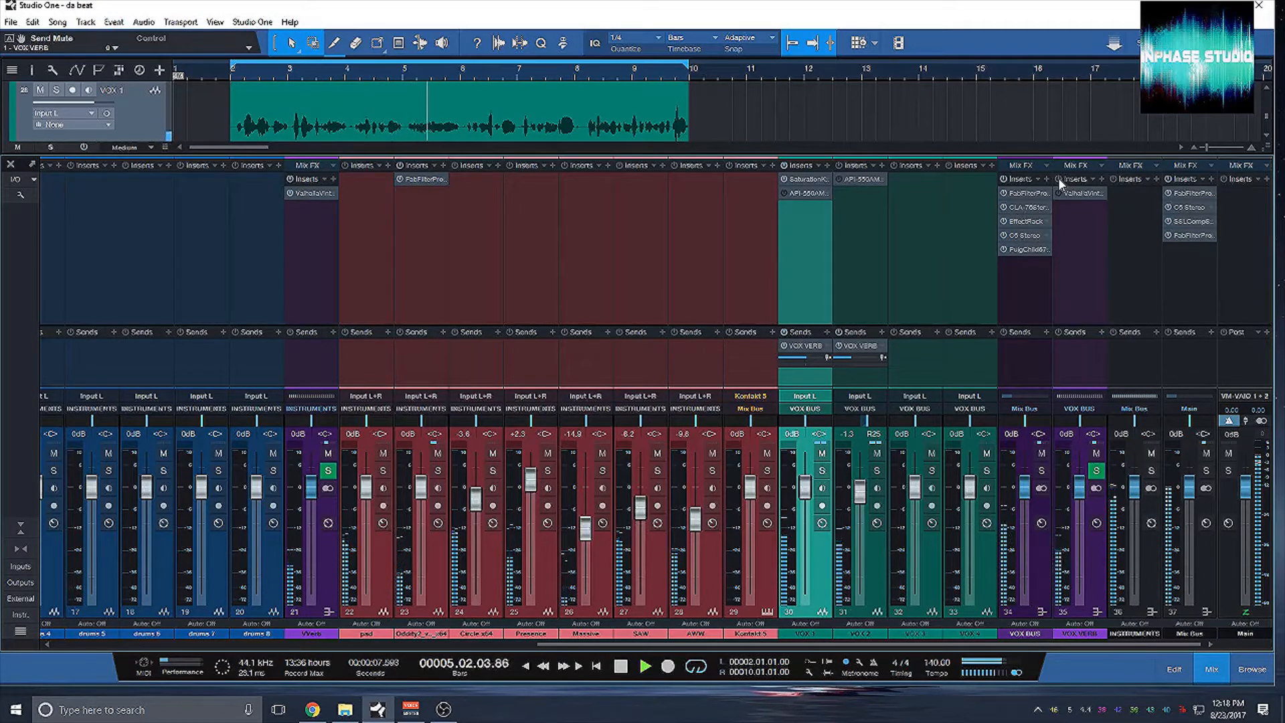
key(space)
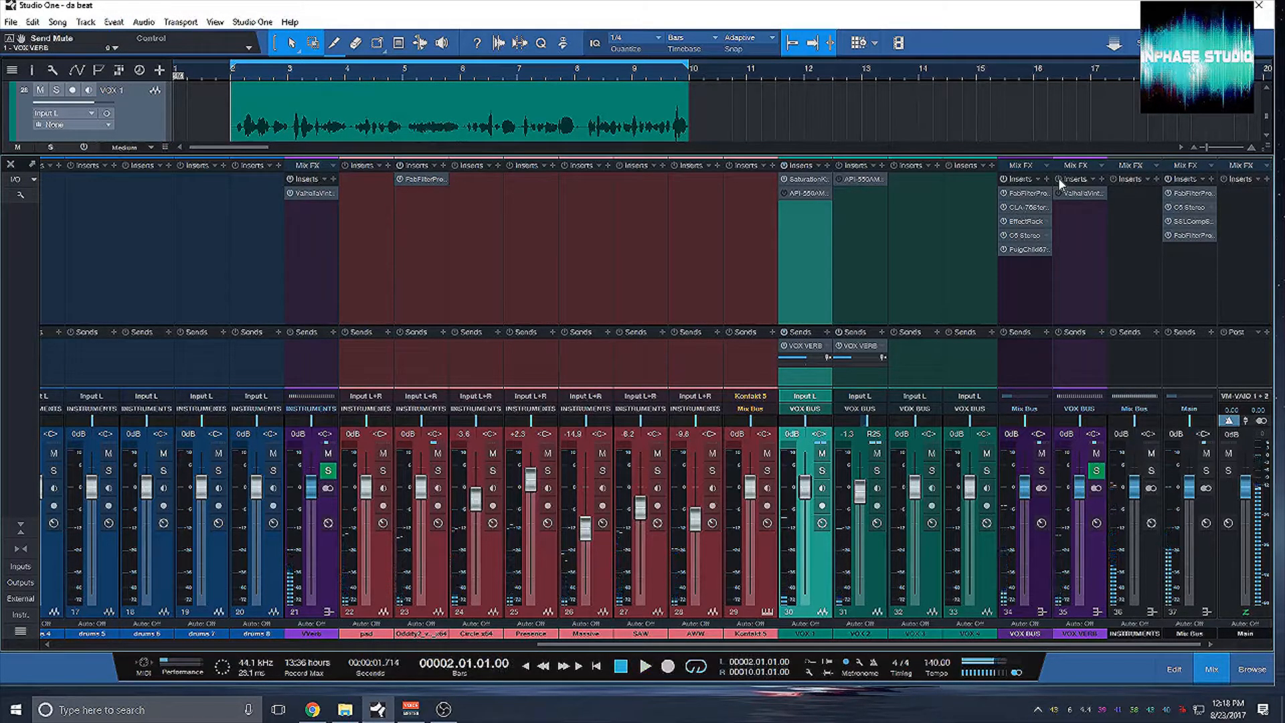
key(space)
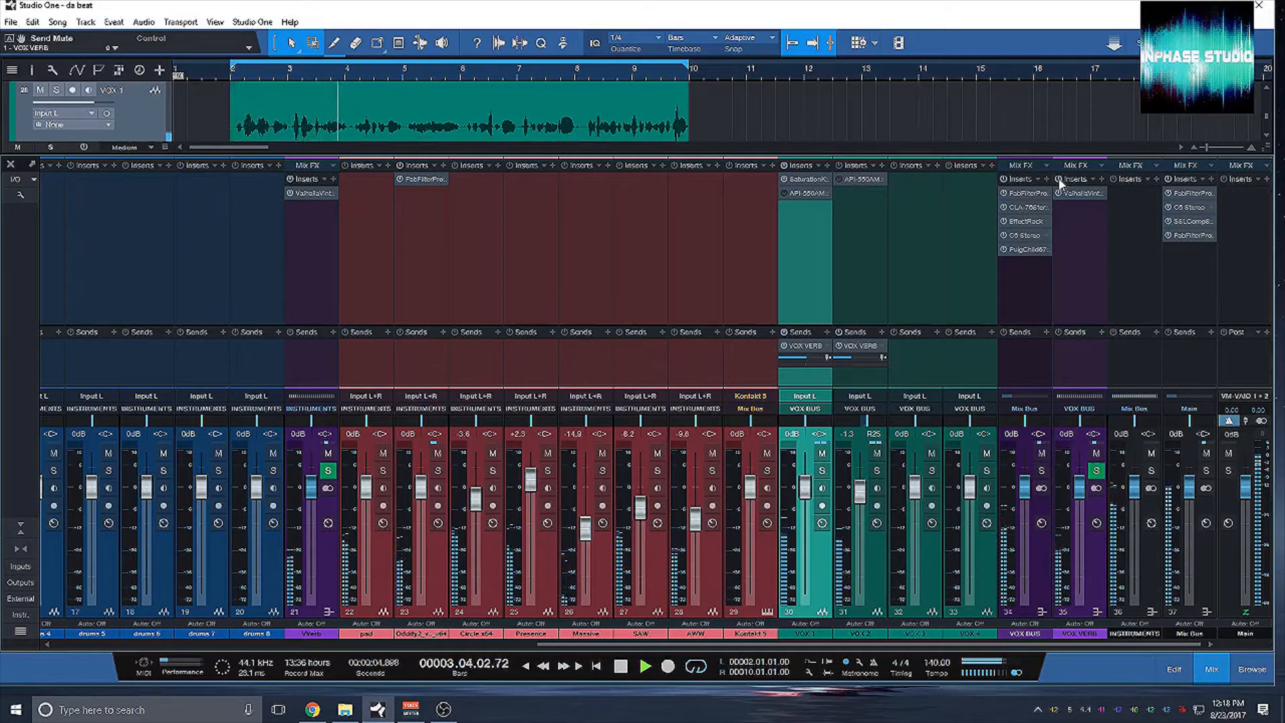
- Solo VOX BUS briefly during playback, return to the full mix, and stop playback
click(1038, 472)
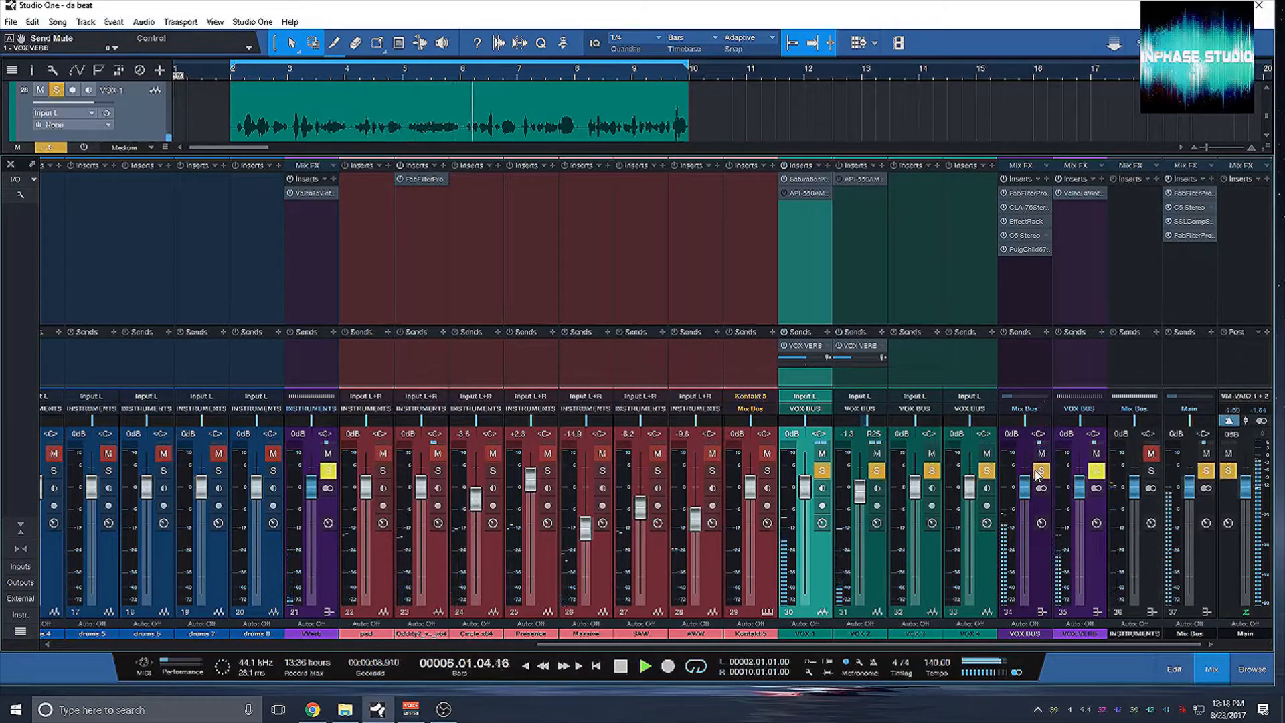
click(1037, 473)
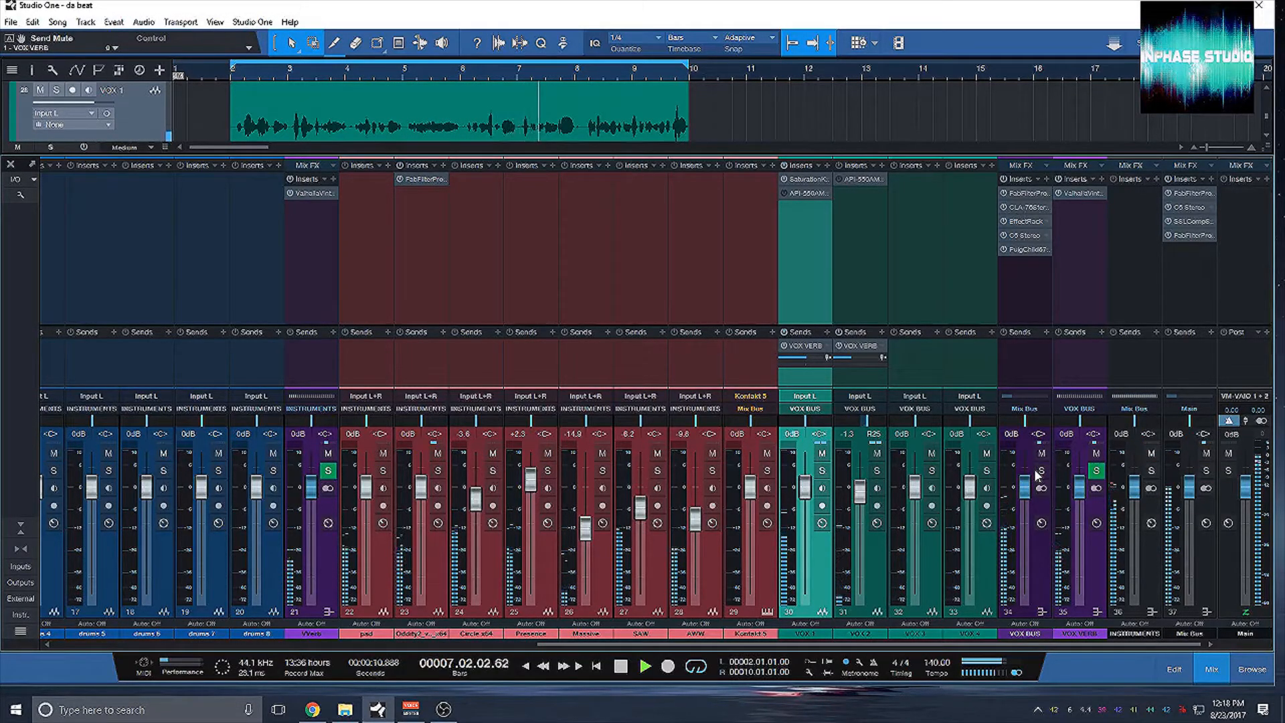
key(space)
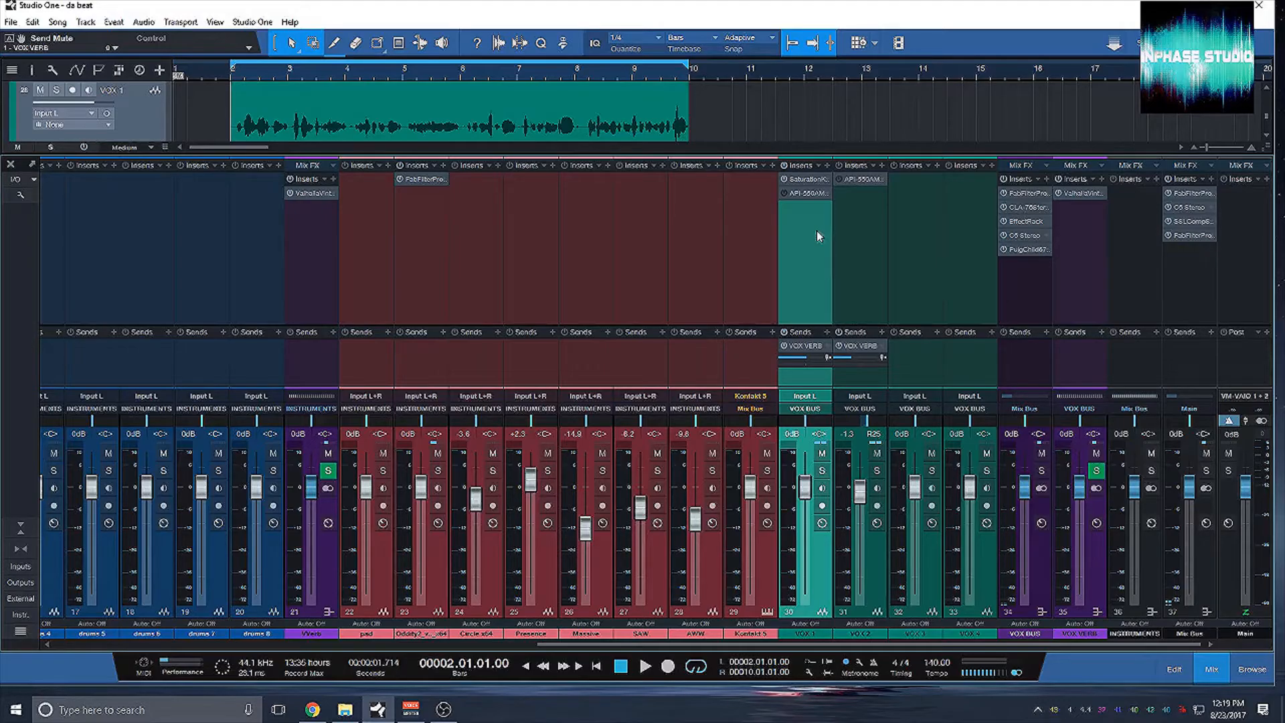
- Select VOX 2, return to VOX 1, and show the API-550A equalizer of VOX 1
click(862, 237)
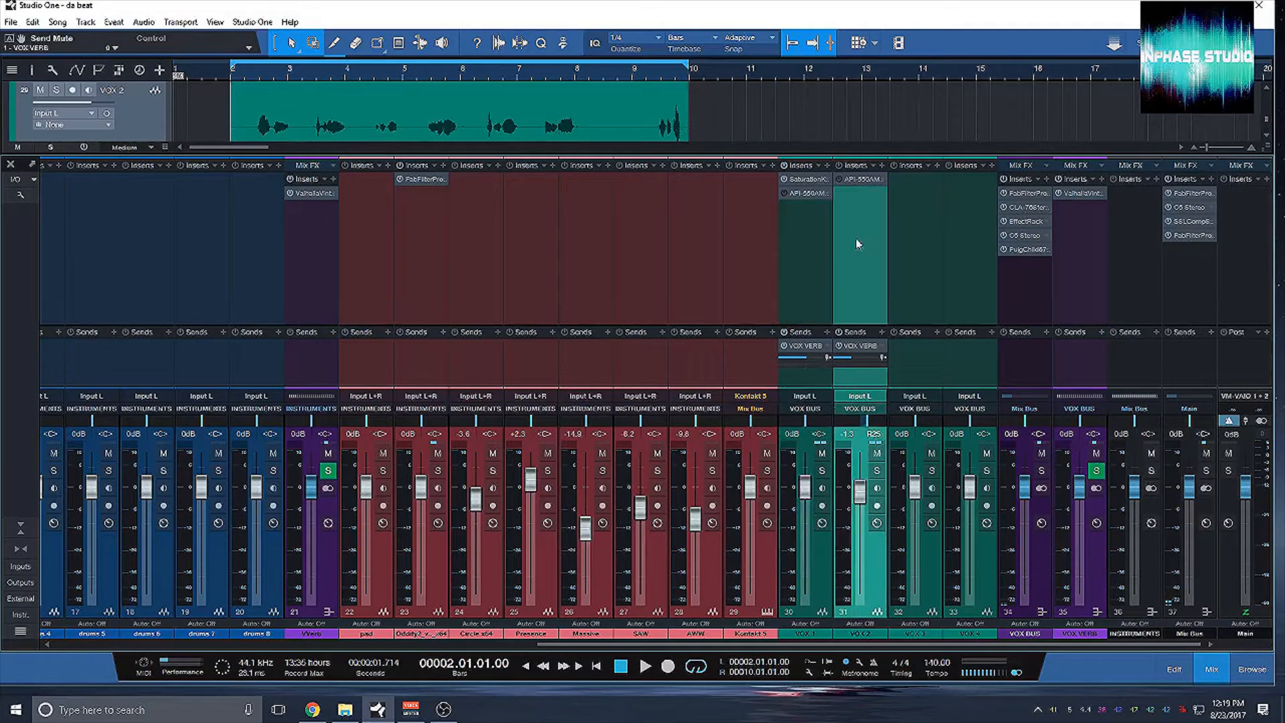
click(825, 245)
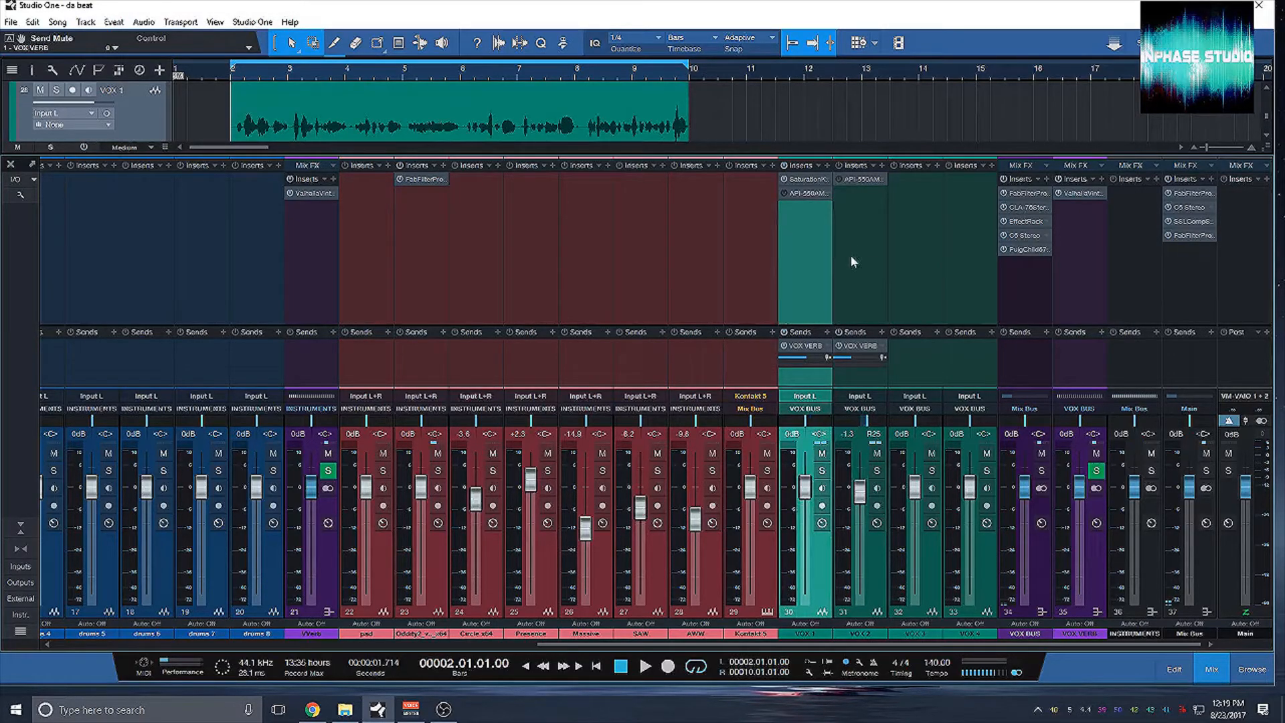
click(803, 194)
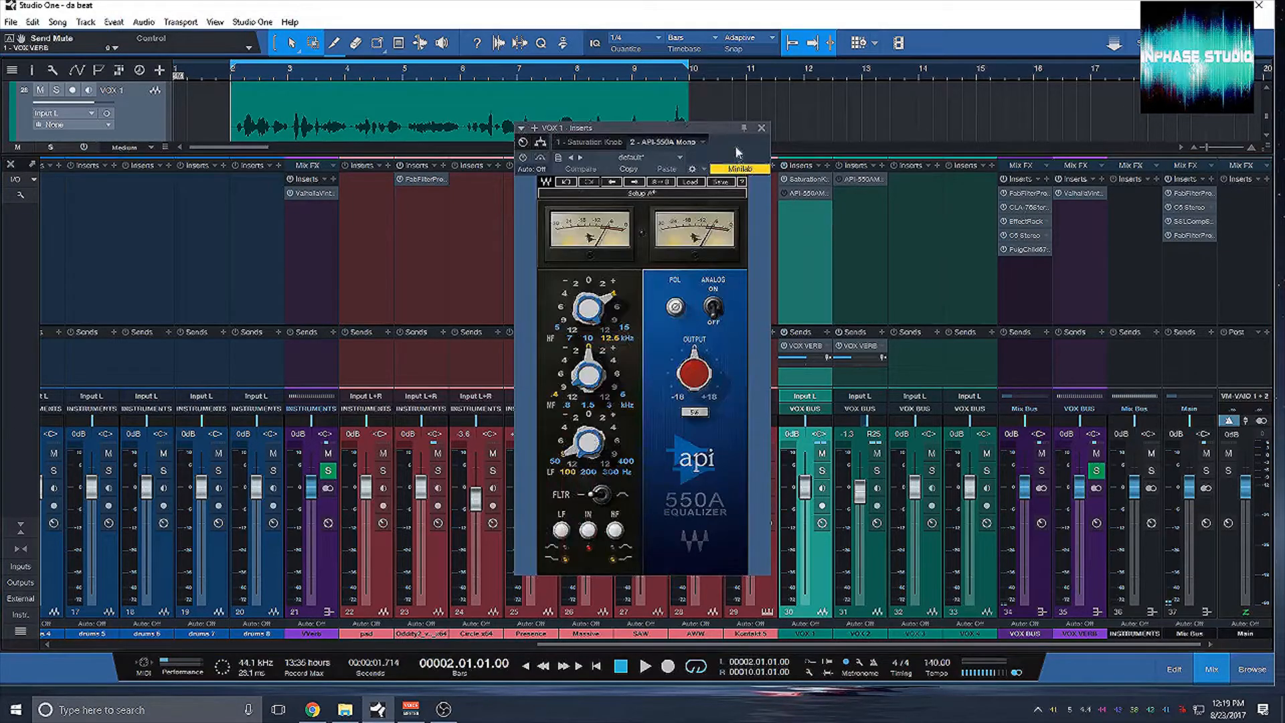
- Solo VOX BUS with VOX 2 muted and play from bar 2 to compare VOX 1 with its API-550A bypassed and active
drag(718, 130, 685, 139)
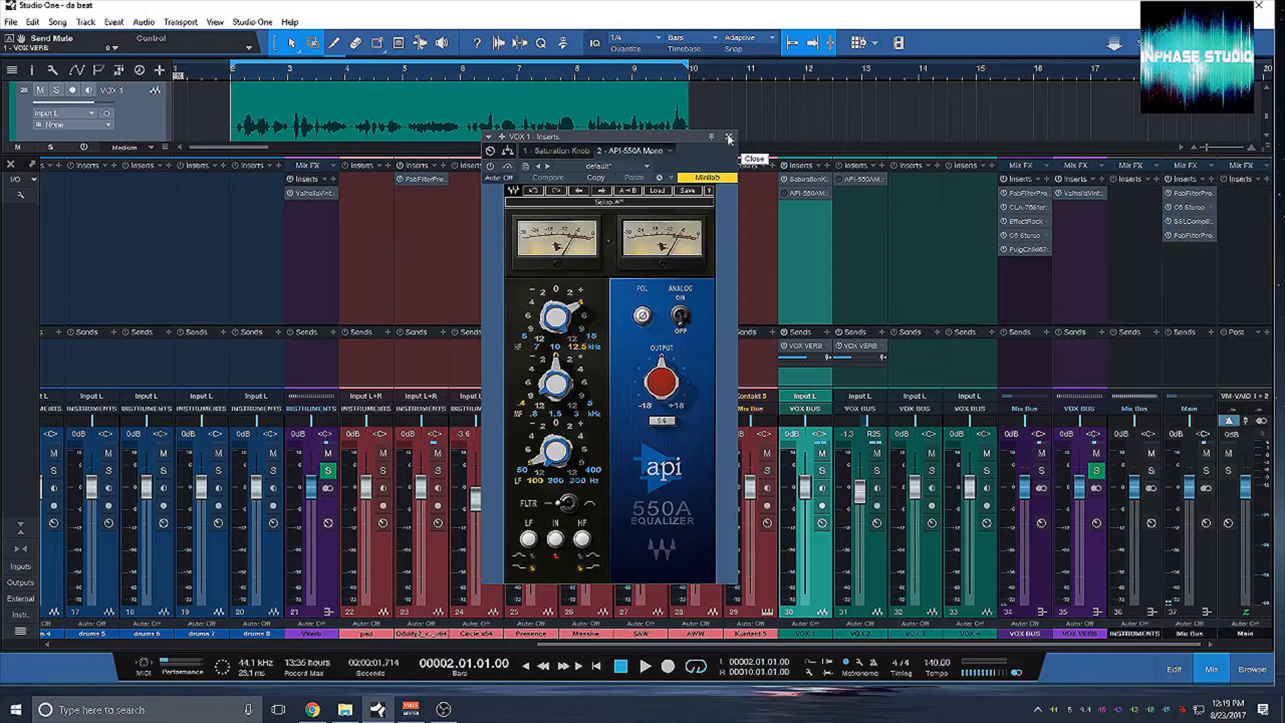
click(1041, 471)
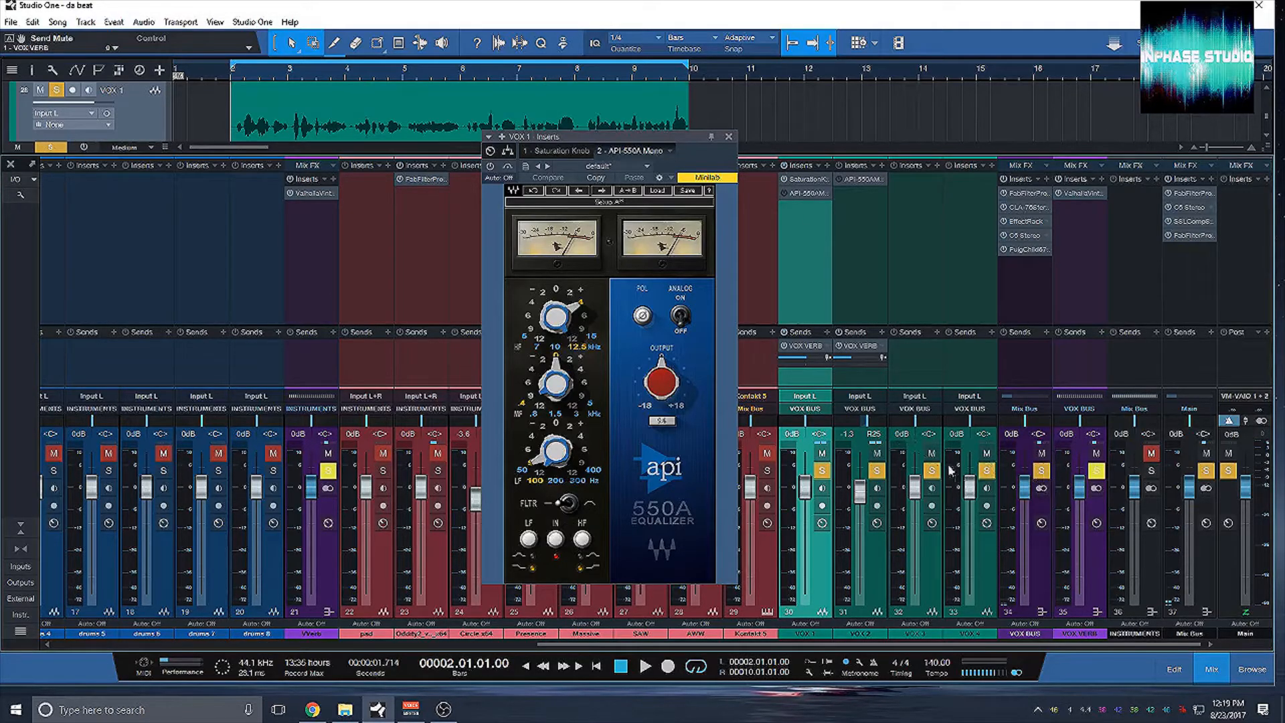
click(878, 470)
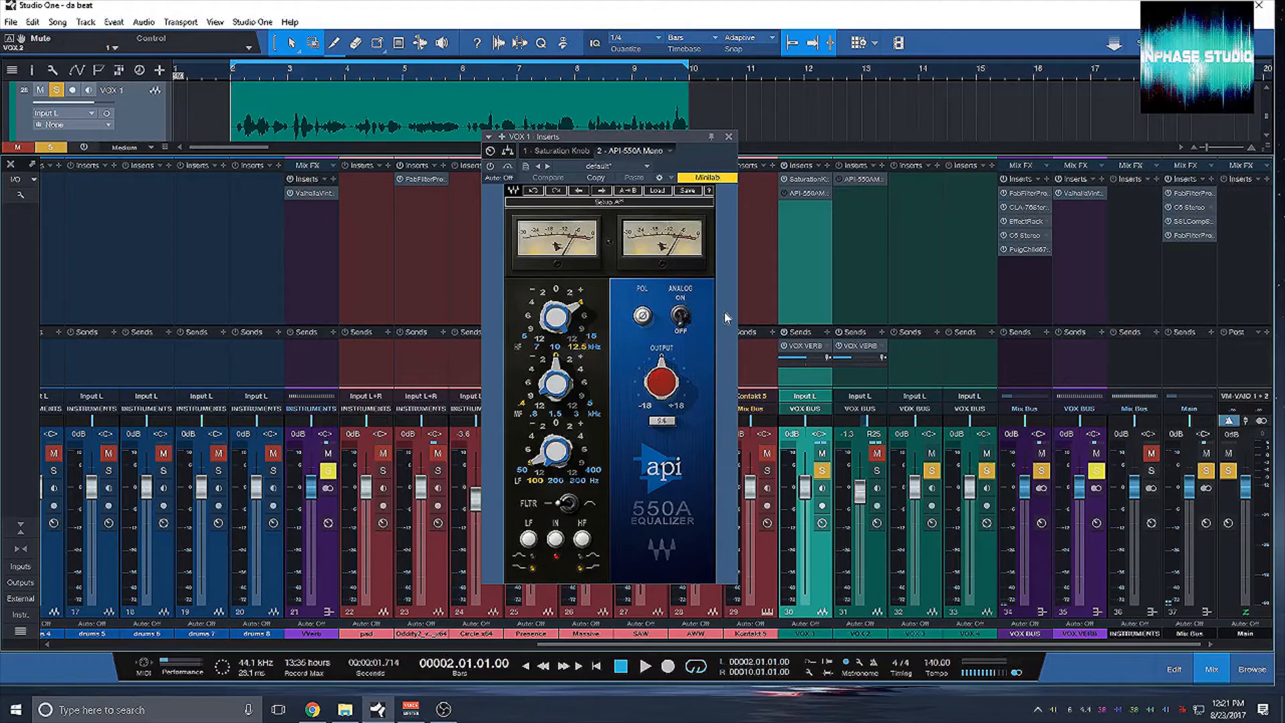
key(space)
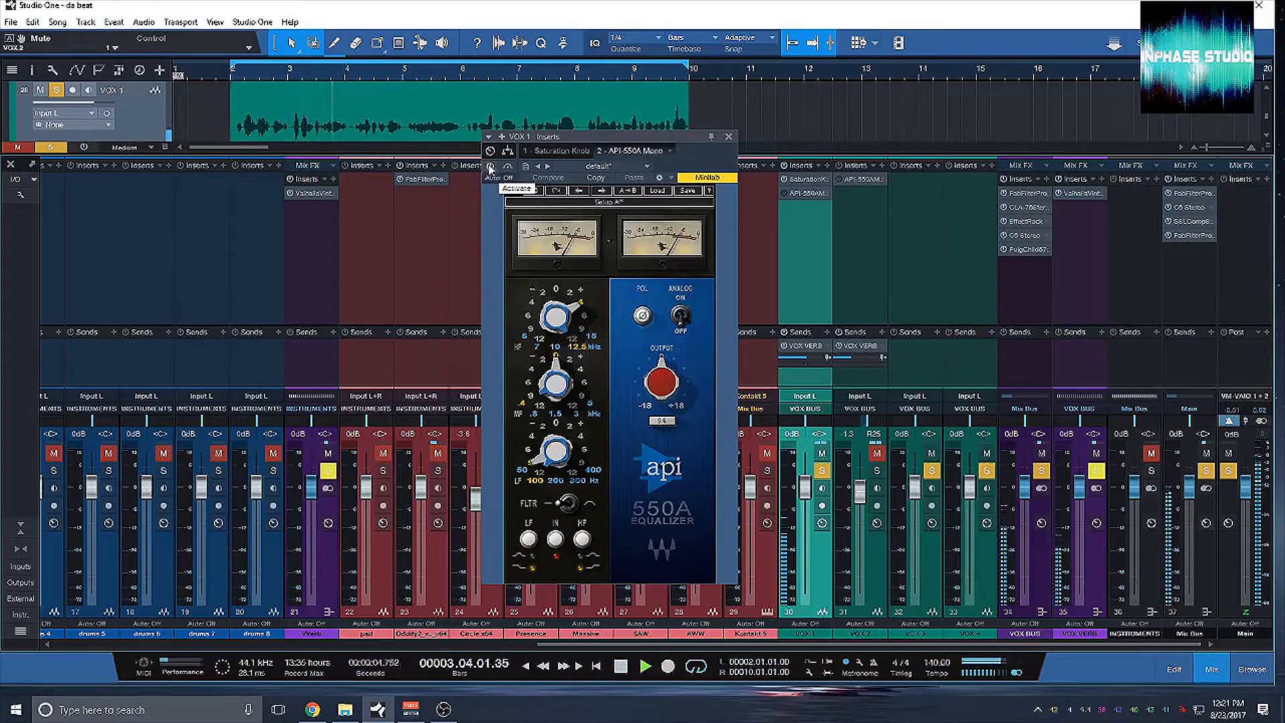
key(space)
key(space)
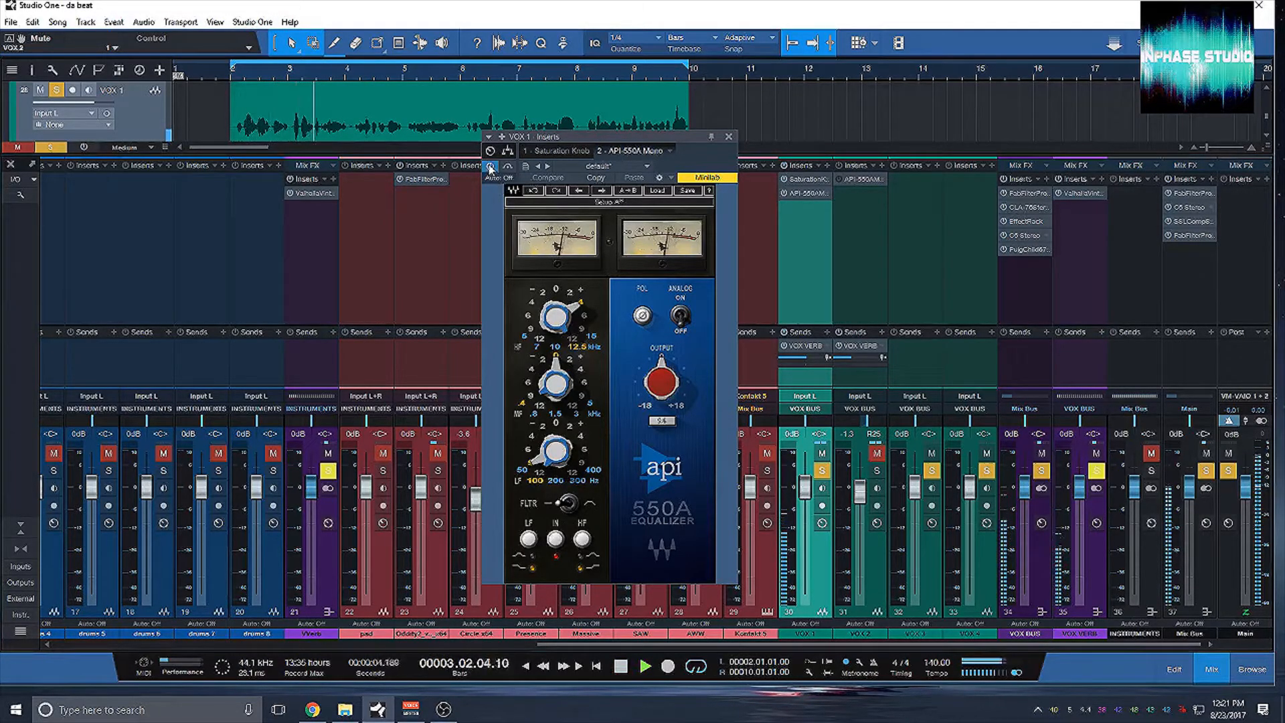
key(space)
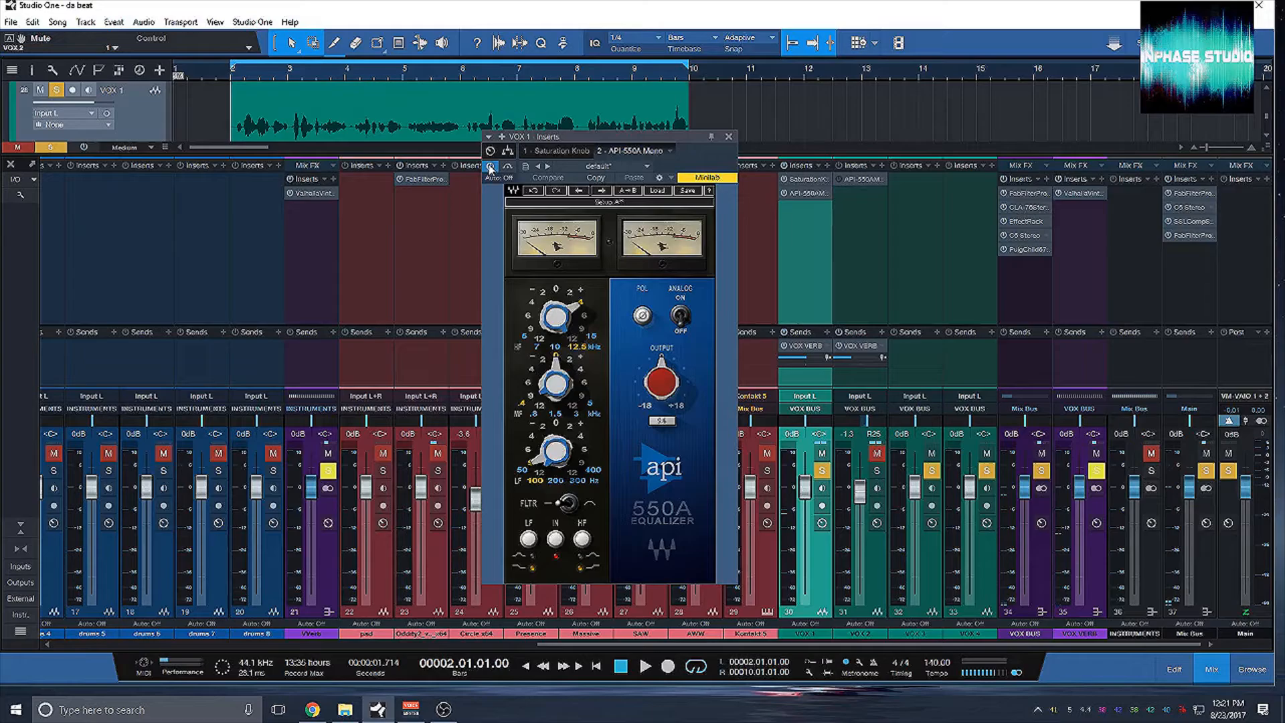
- Close the VOX 1 equalizer, clear the VOX BUS solo, and play the full mix from bar 2
click(730, 136)
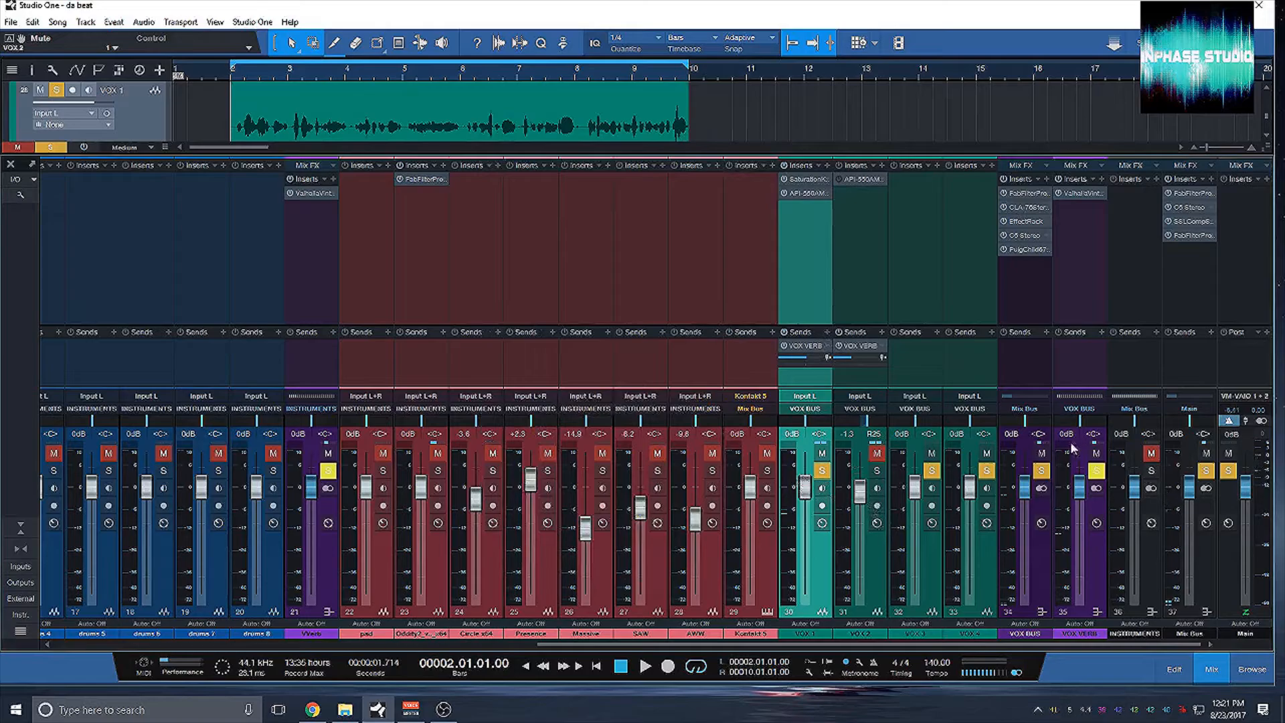
click(1041, 470)
key(space)
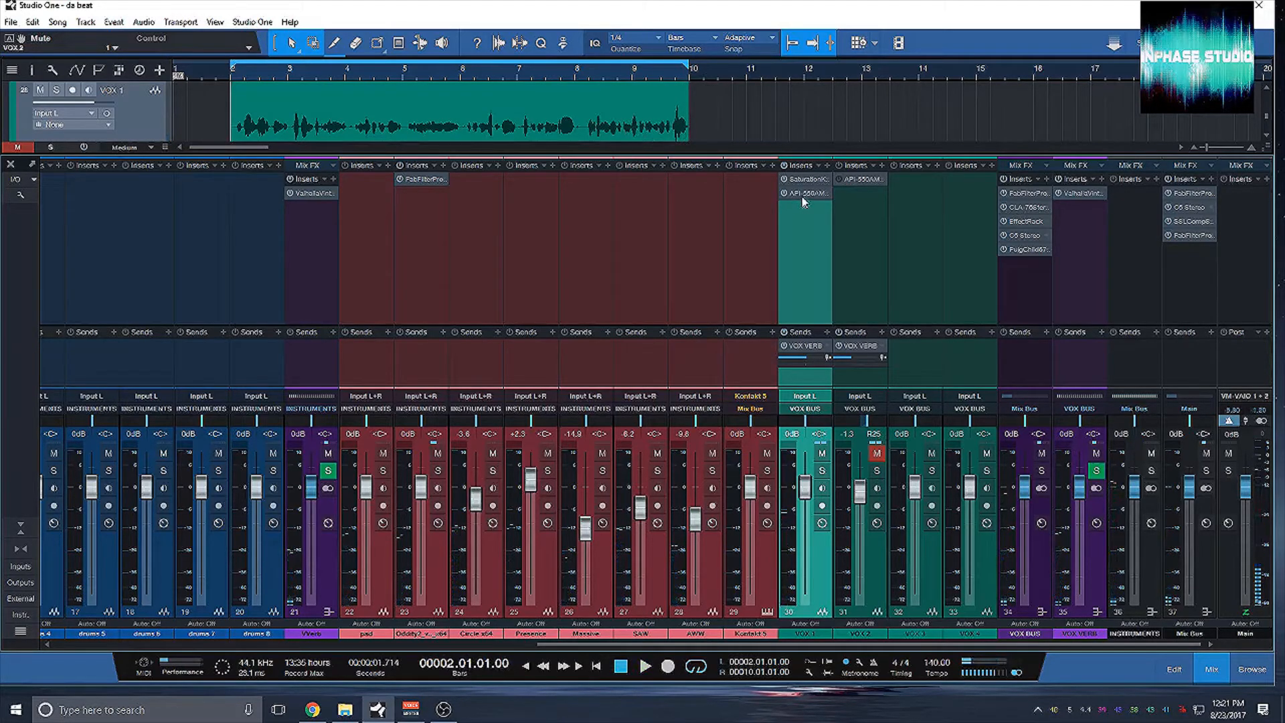
- Compare high gain settings of +4 dB and +2 dB in VOX 1's API-550A during playback, leaving it at +2 dB
click(802, 194)
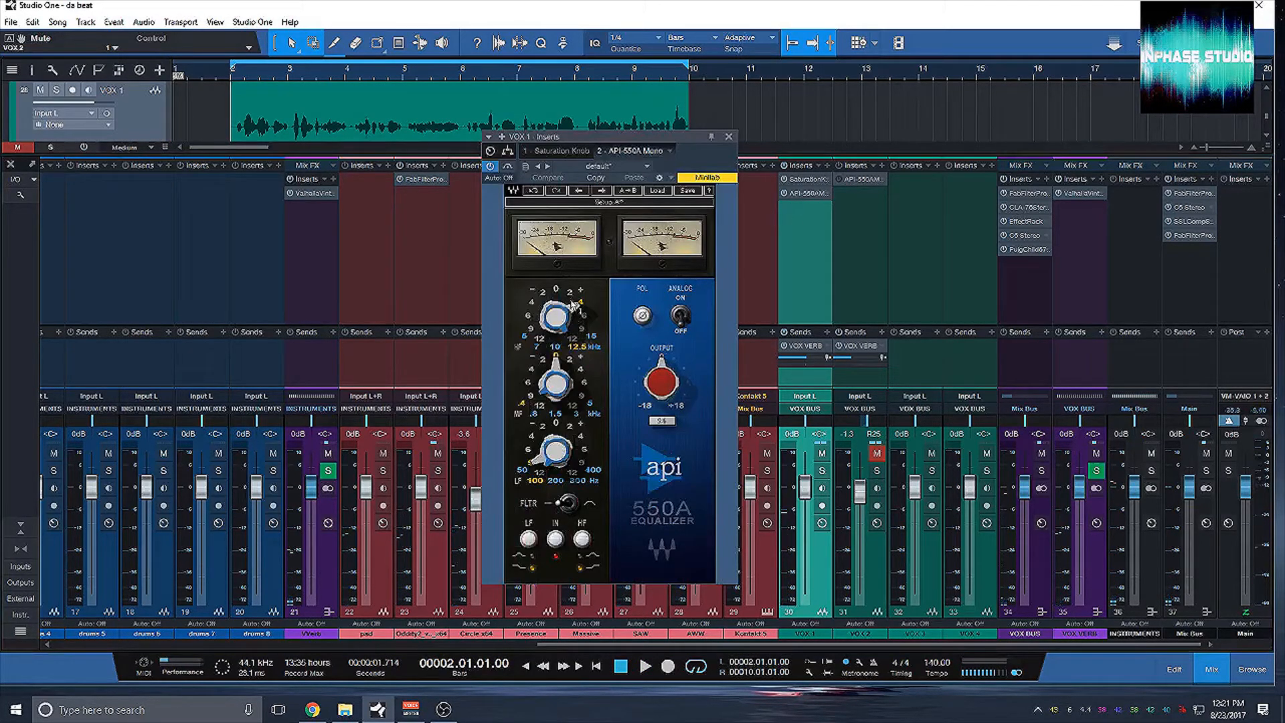
key(space)
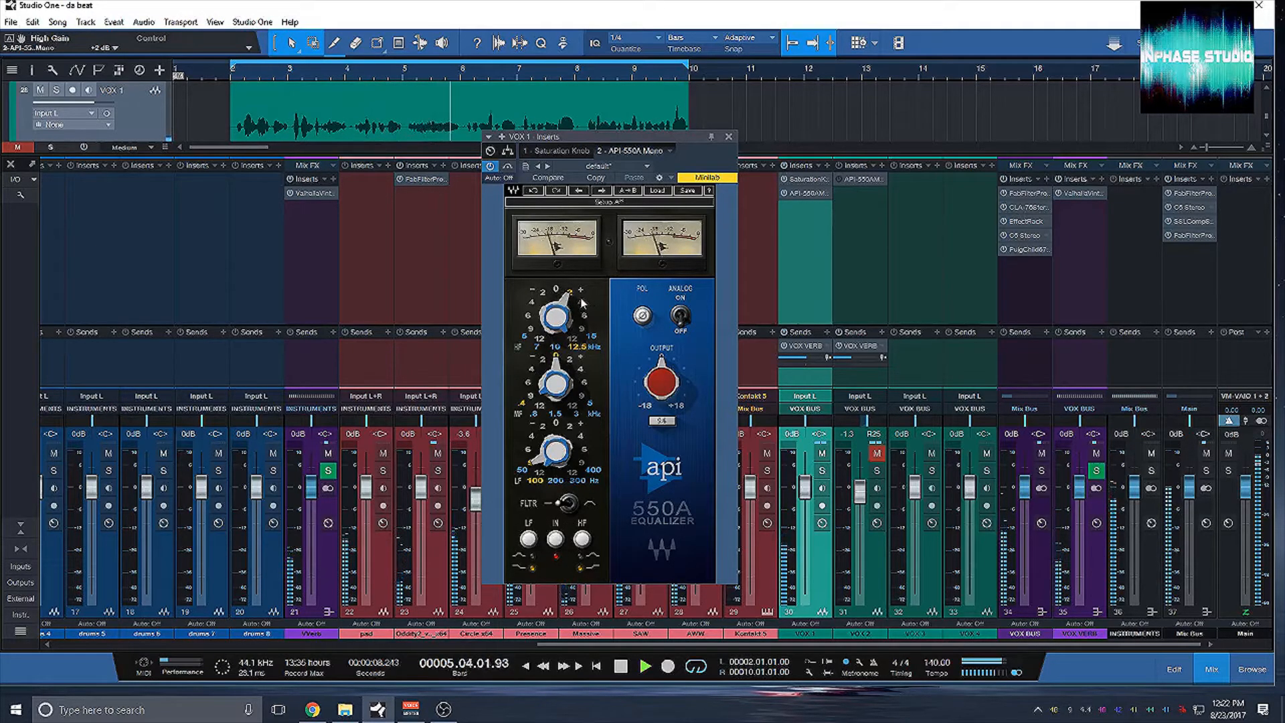
scroll(581, 303, up, 1)
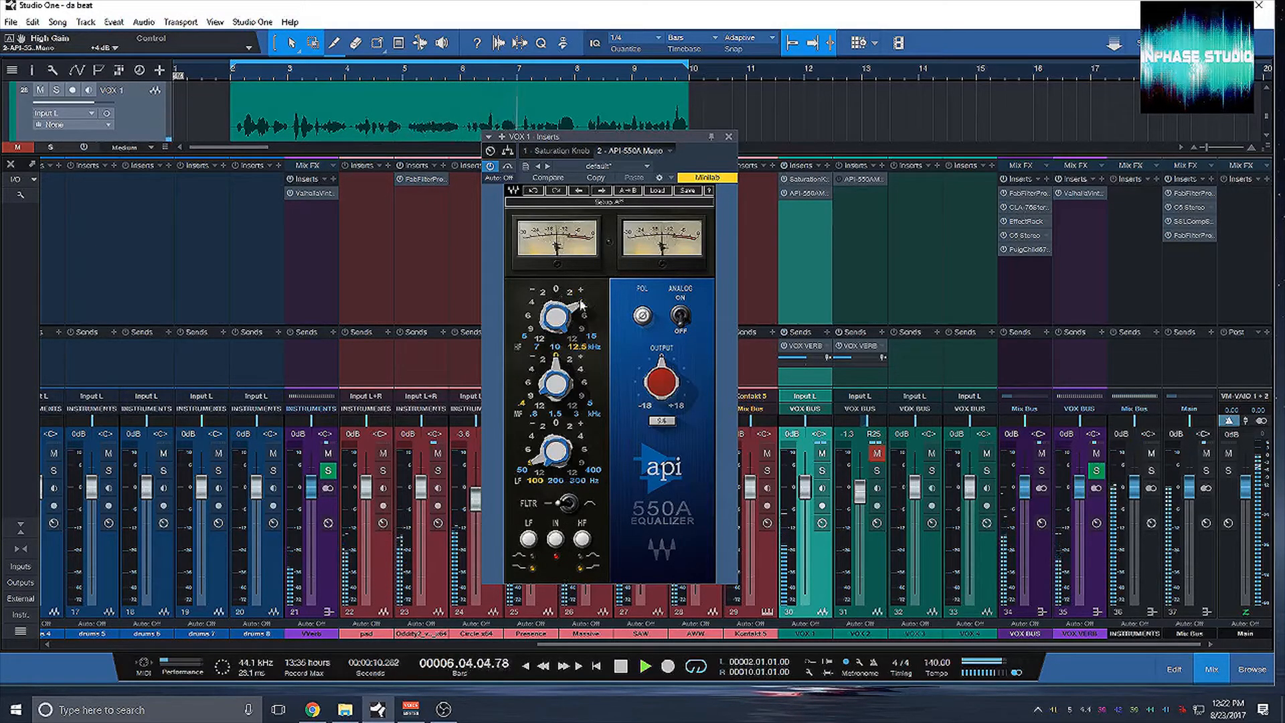
scroll(571, 294, down, 1)
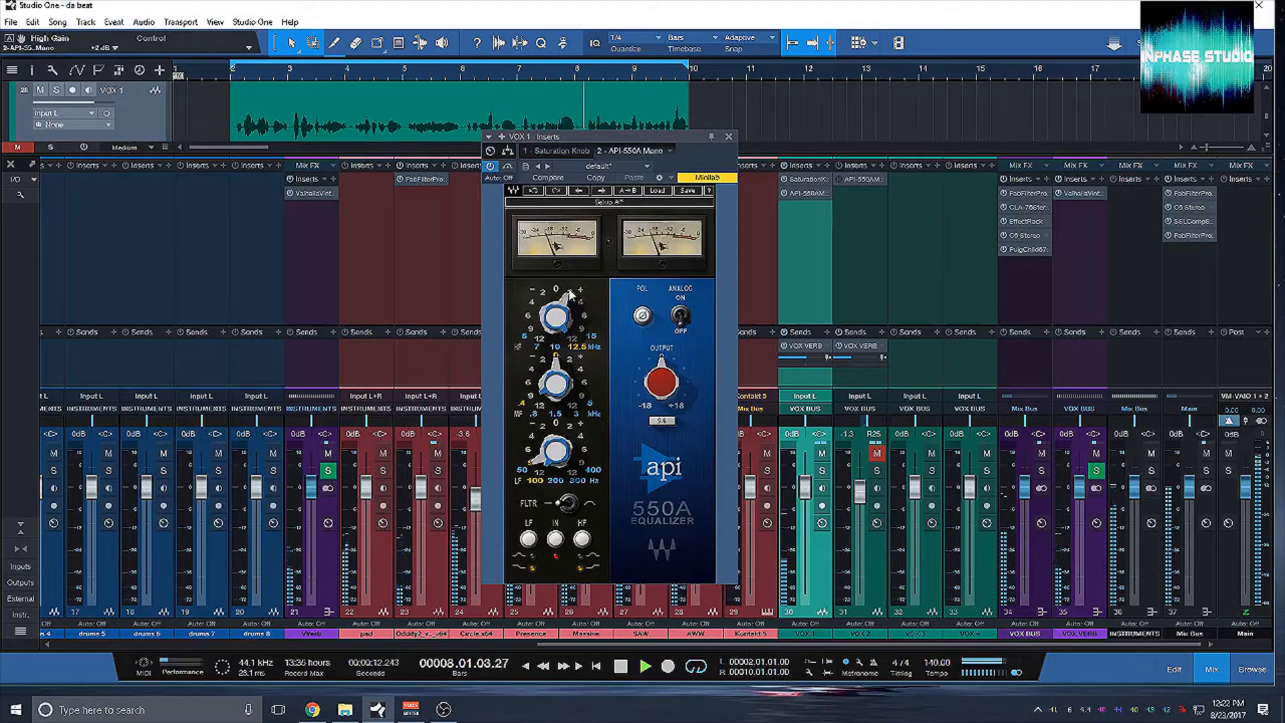
key(space)
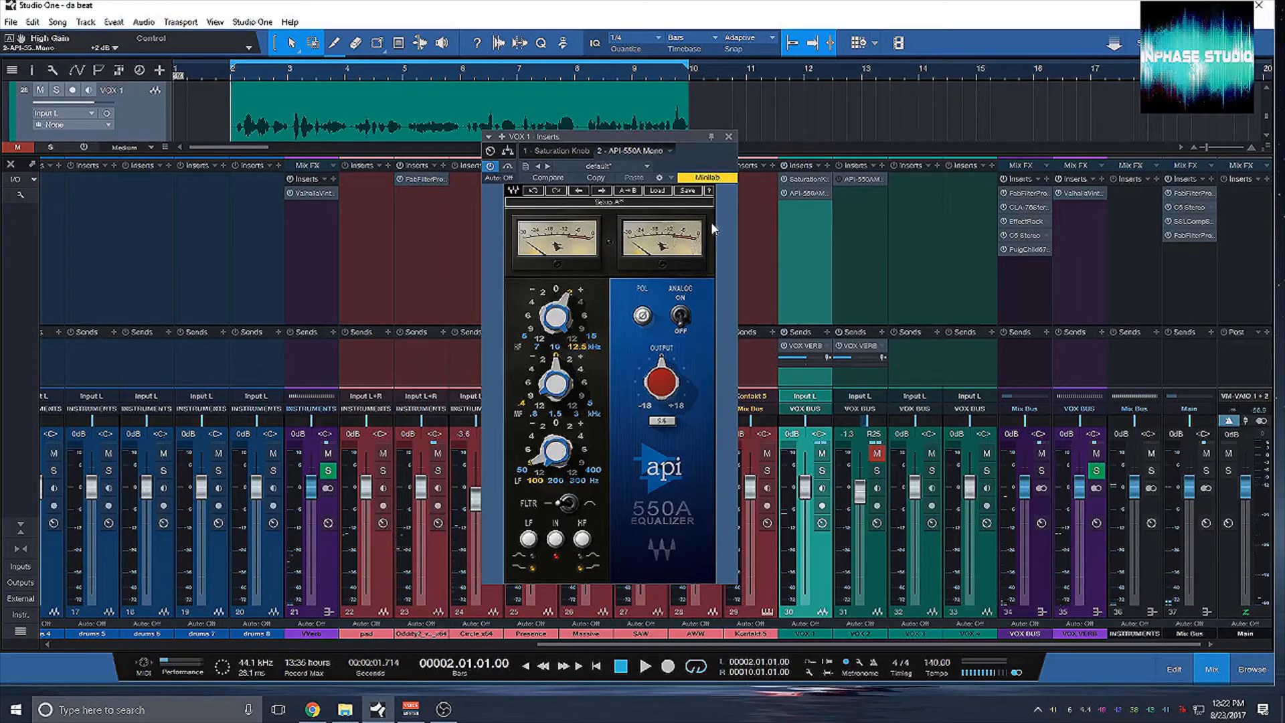
- Close the equalizer, unmute VOX 2 to play the full mix with both vocals, and save the song
click(729, 137)
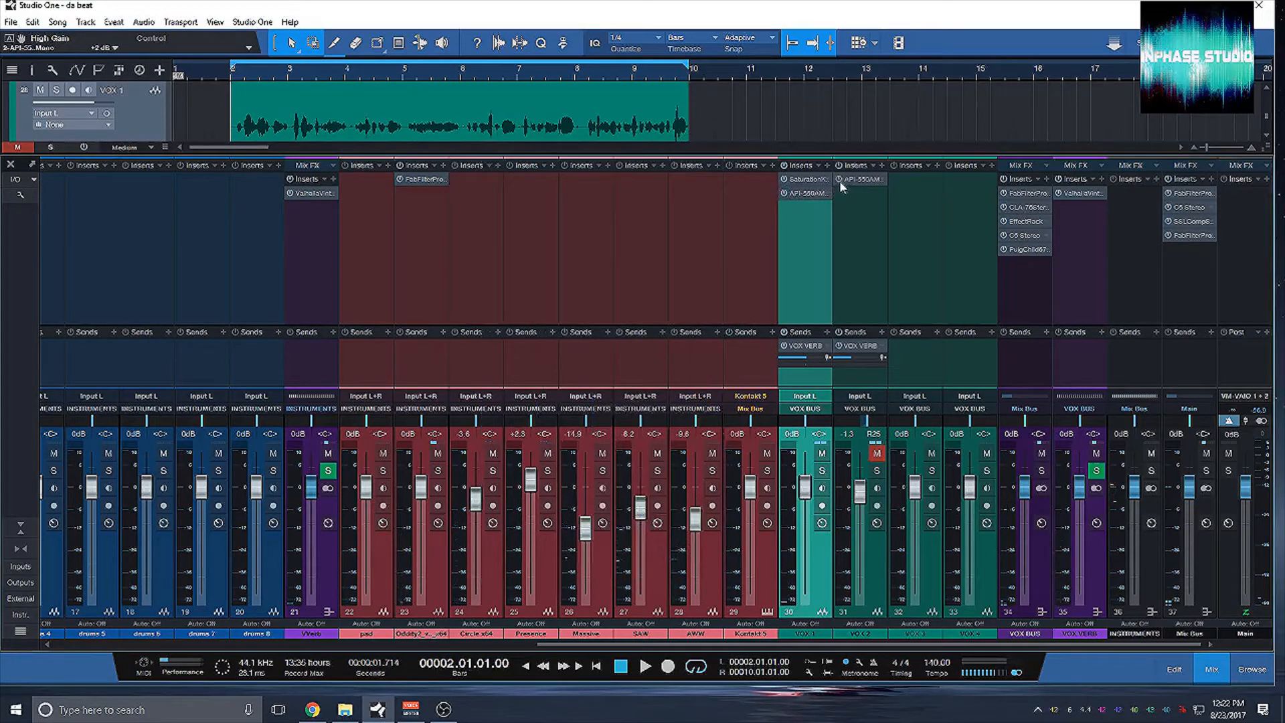
click(877, 453)
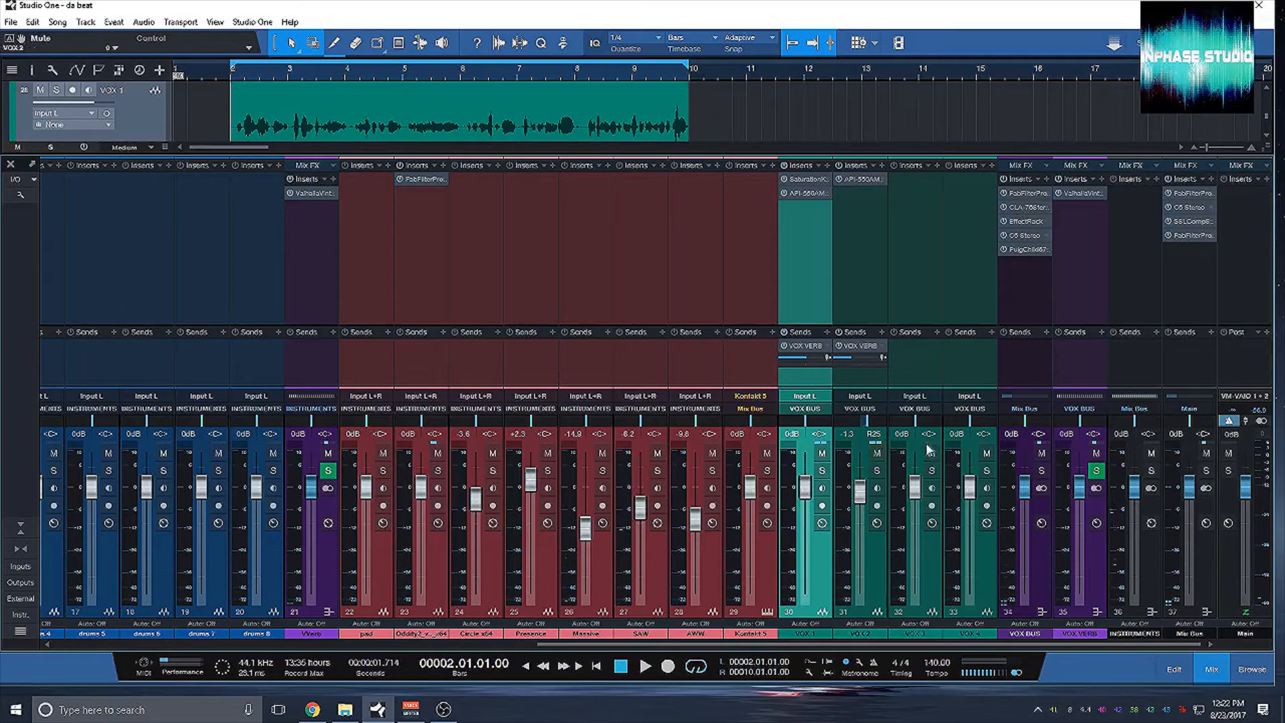
key(space)
key(ctrl+s)
- Show the arrangement without the mixer at Normal track height and collapse the VOX folder track
click(1211, 667)
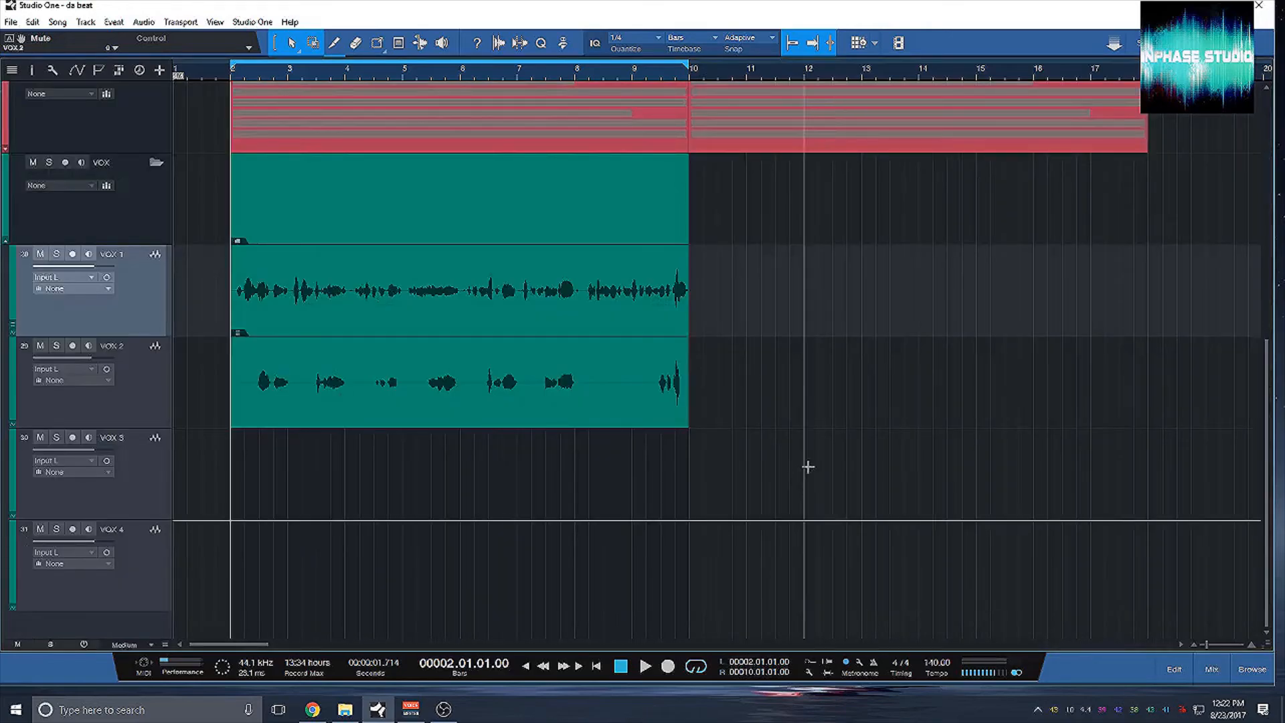
scroll(812, 460, up, 2)
scroll(812, 461, down, 1)
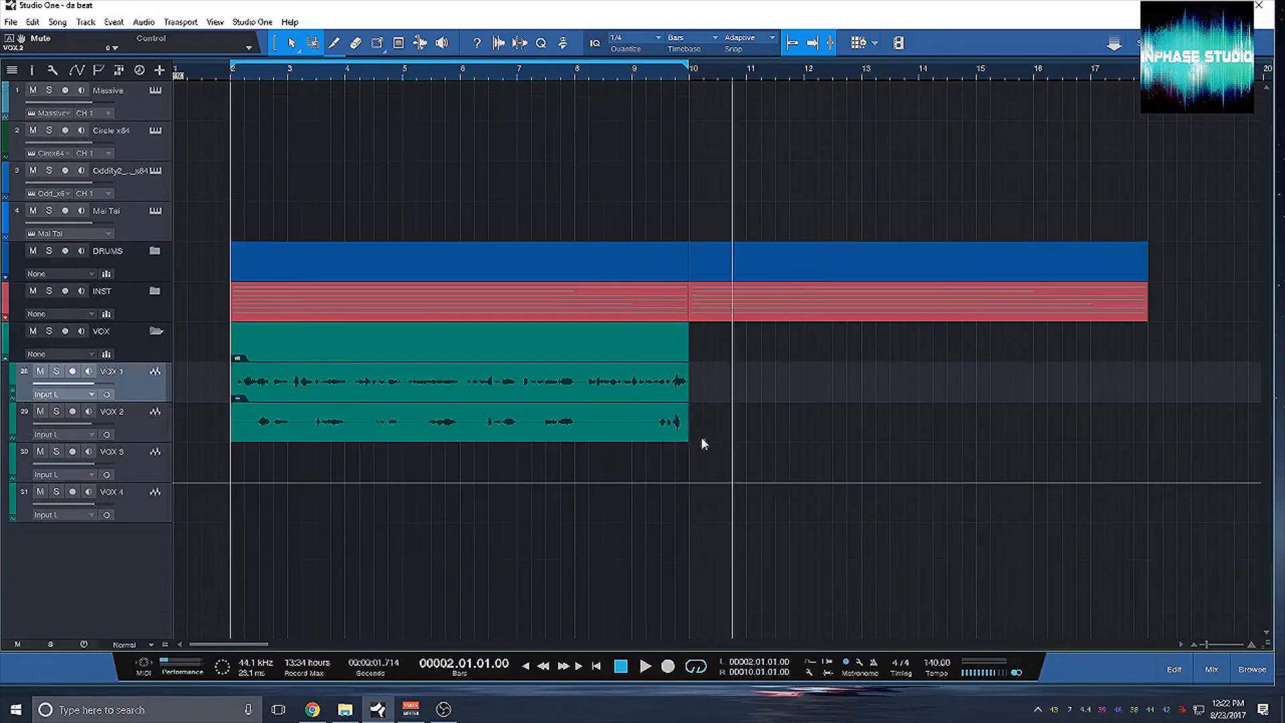
click(155, 332)
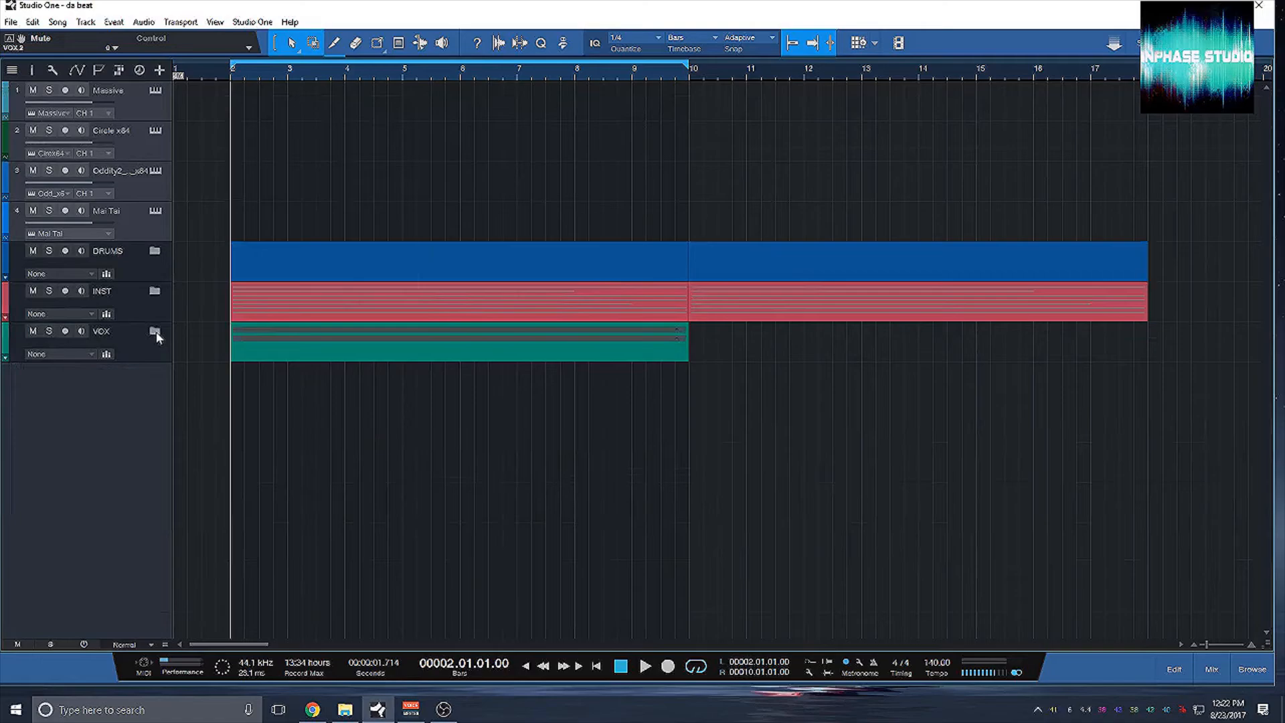